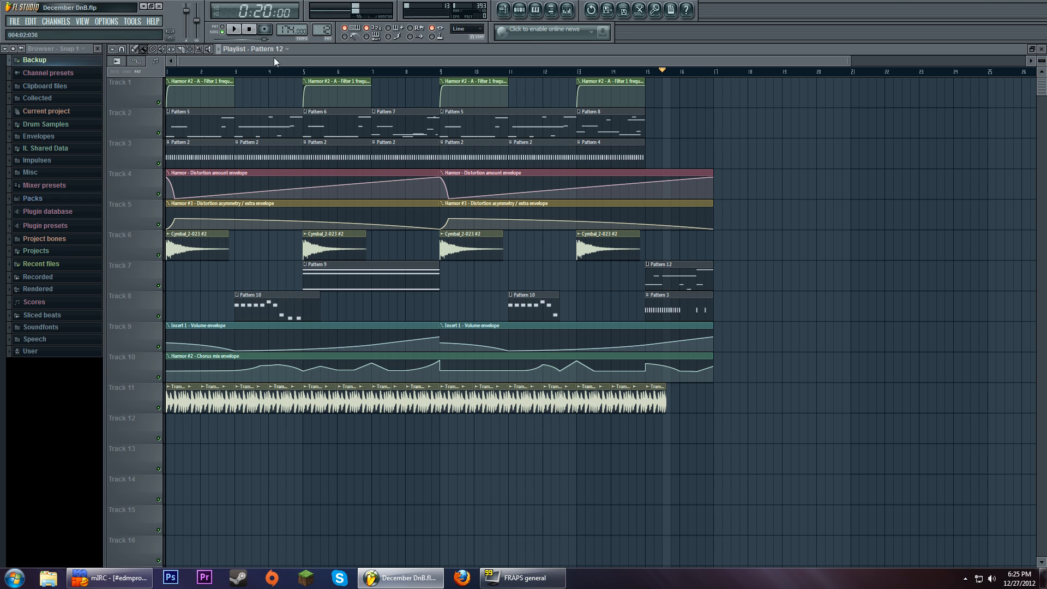
- Return the playhead to bar 1 and play the full arrangement through to about bar 16
key(space)
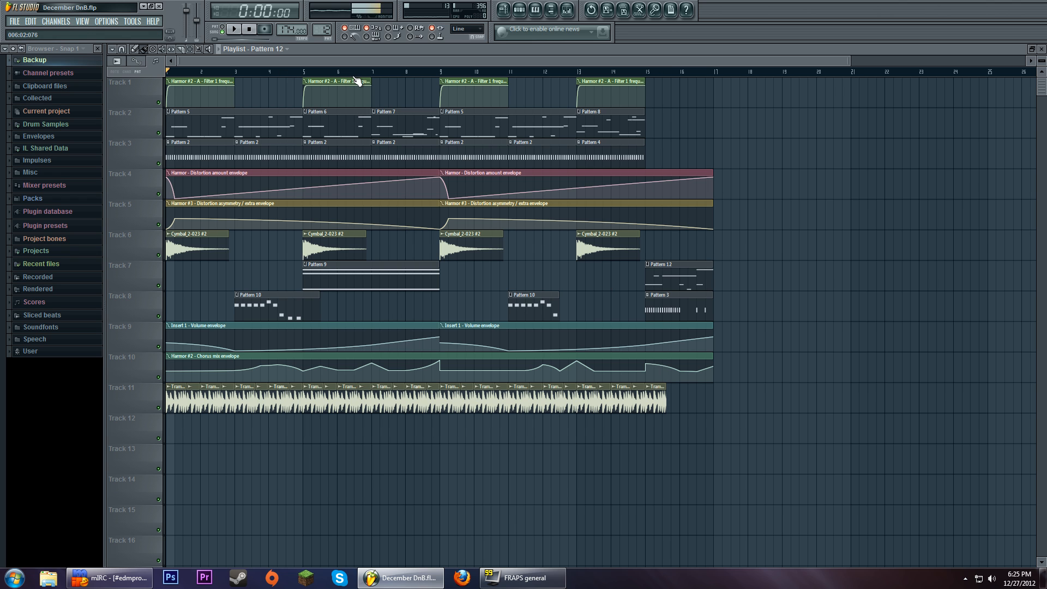
drag(579, 71, 716, 78)
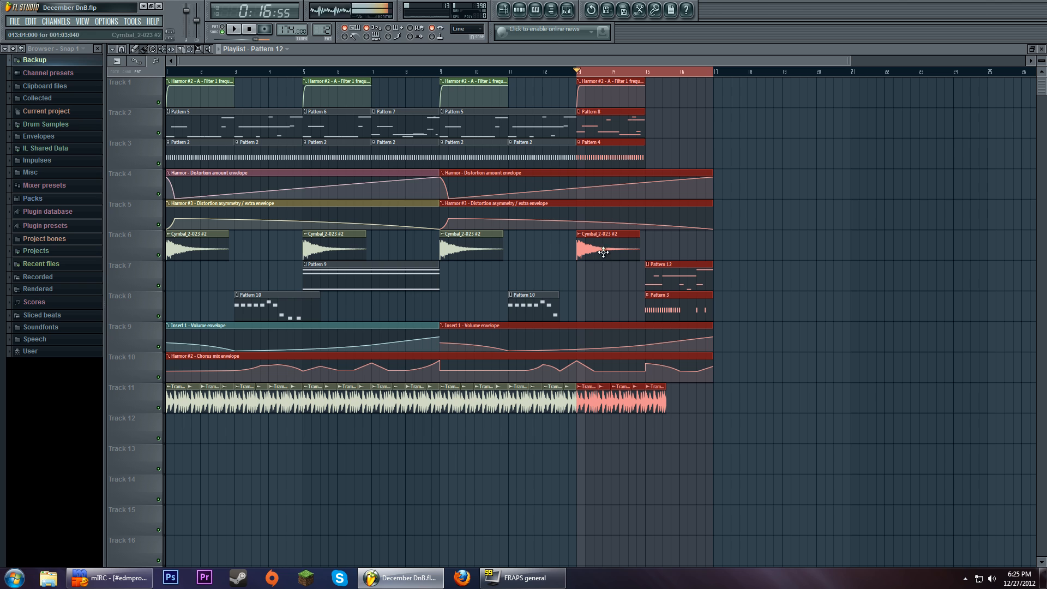
double_click(580, 72)
drag(572, 72, 152, 71)
click(237, 29)
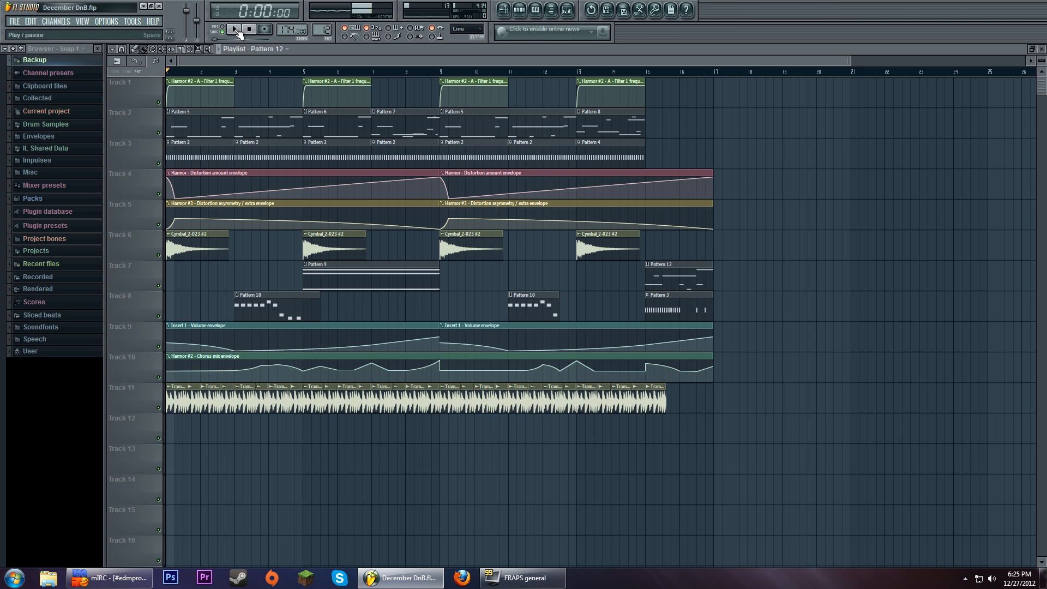
click(238, 31)
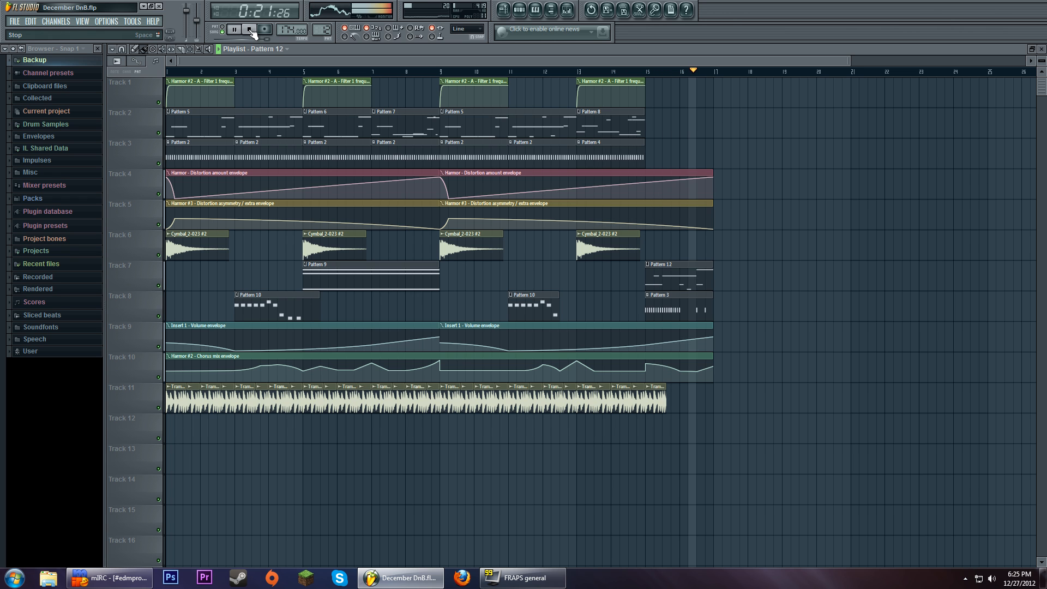
click(251, 31)
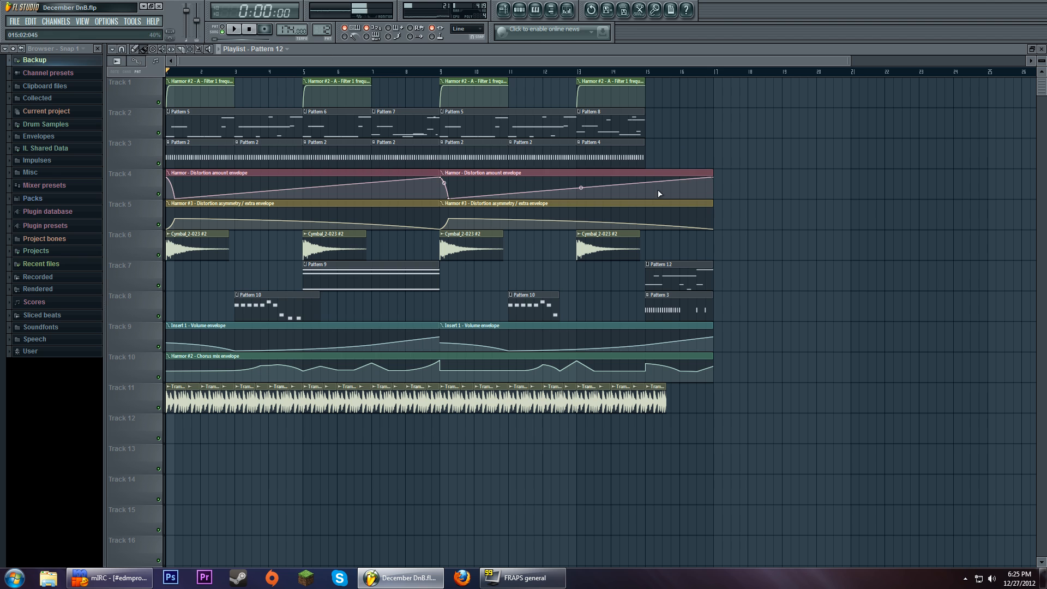
- Mute tracks 3 and 11 in the playlist and listen to the arrangement from bar 13
click(158, 164)
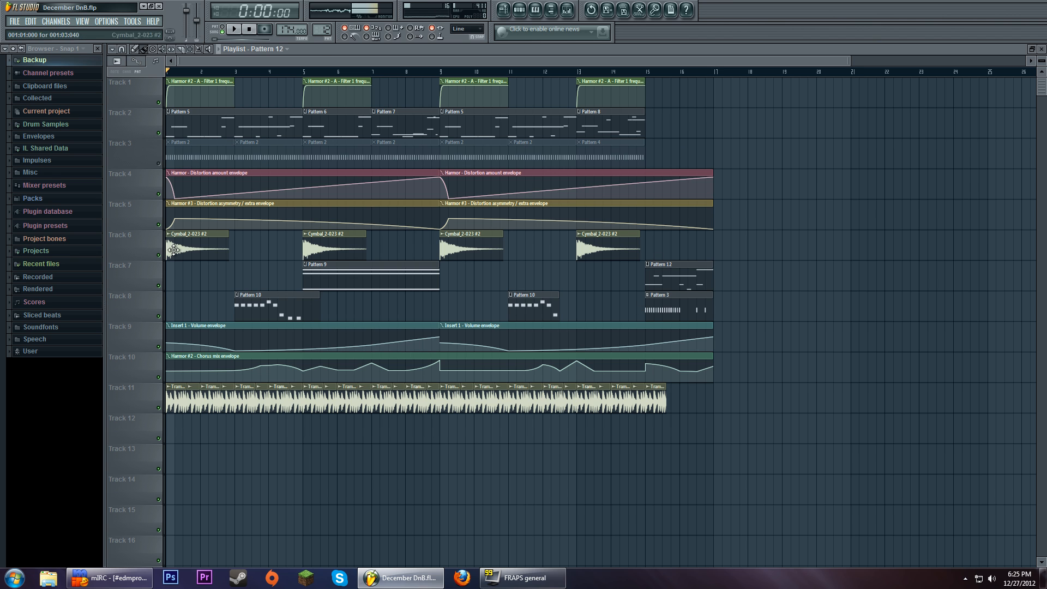
click(158, 407)
click(578, 72)
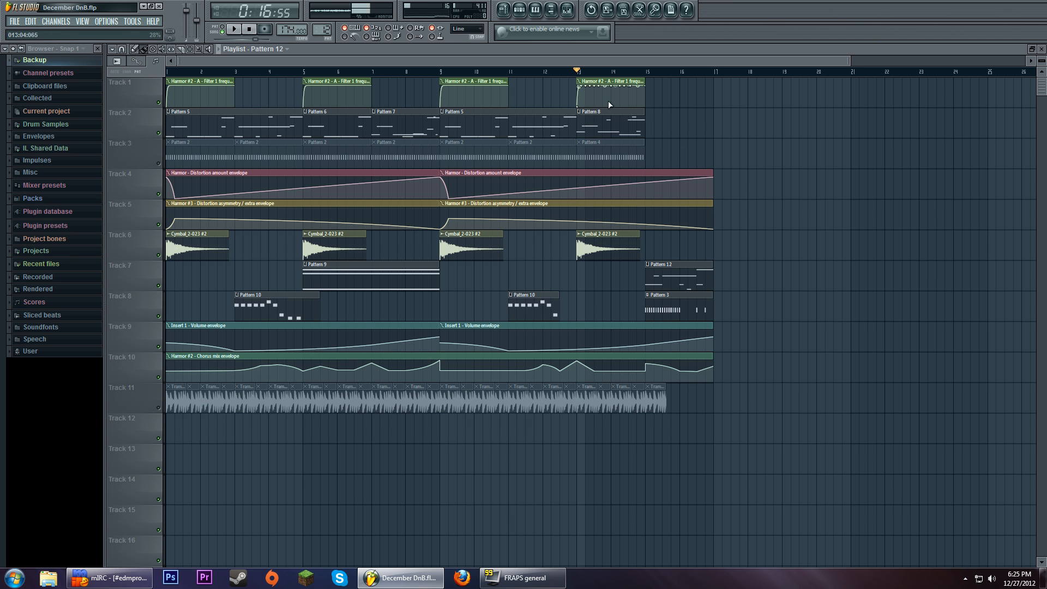
click(234, 29)
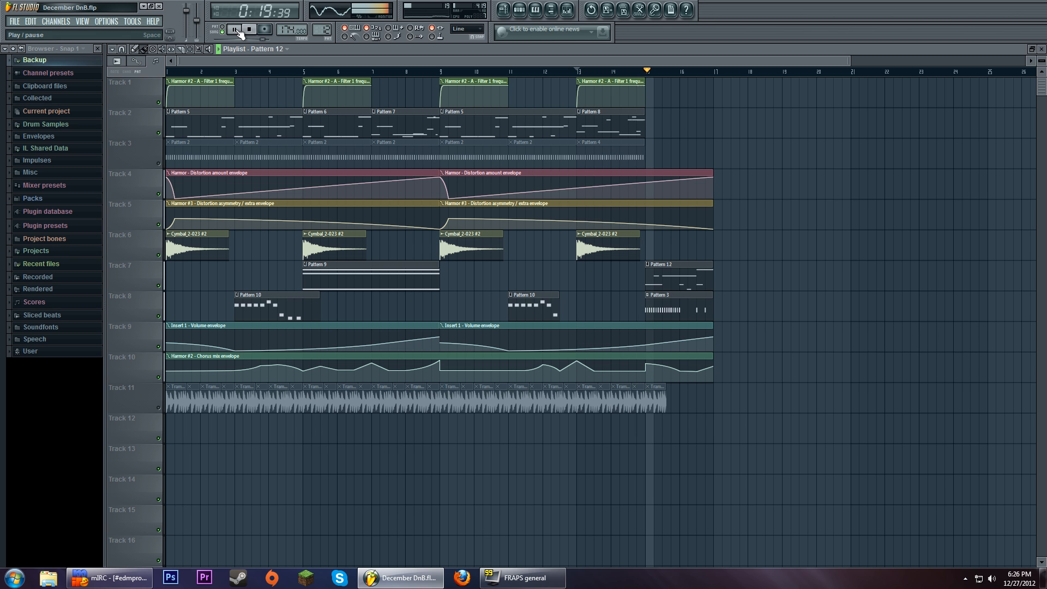
click(239, 32)
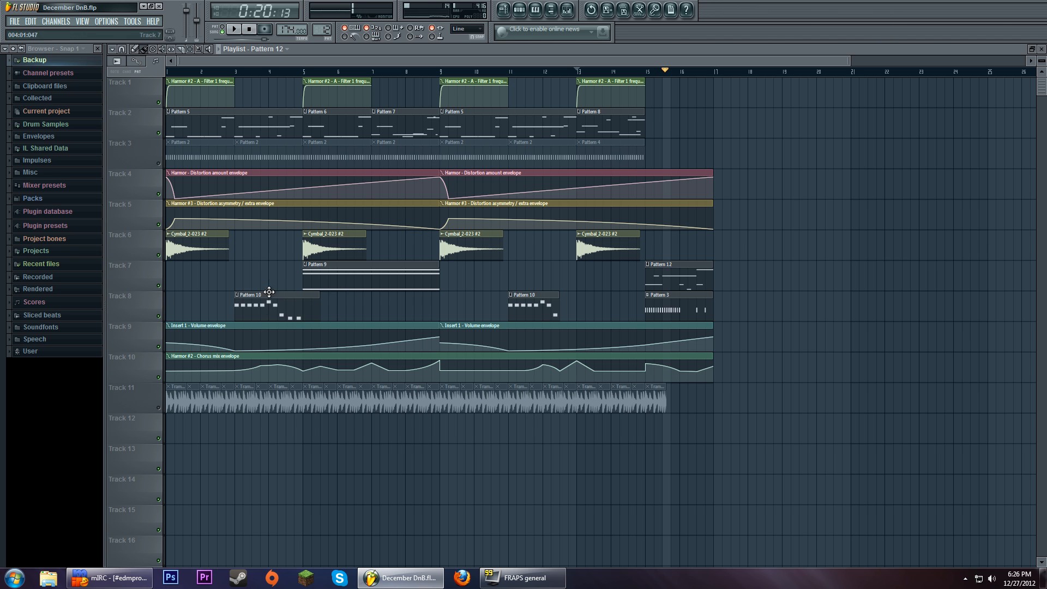
- Mute track 8 as well and listen to the remaining tracks from bar 13 and from bar 1
click(159, 316)
key(space)
click(581, 72)
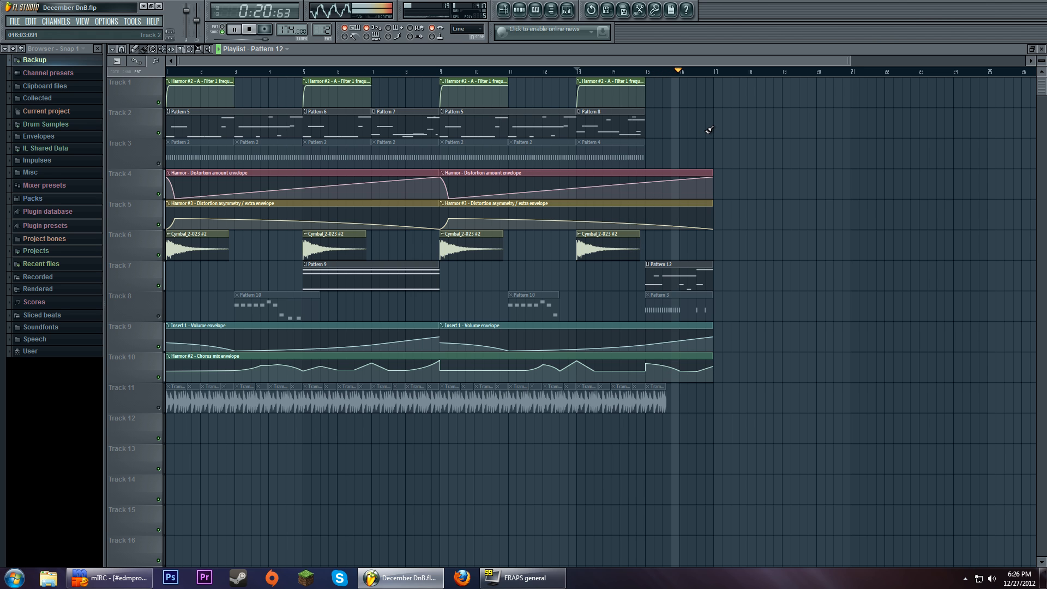
key(space)
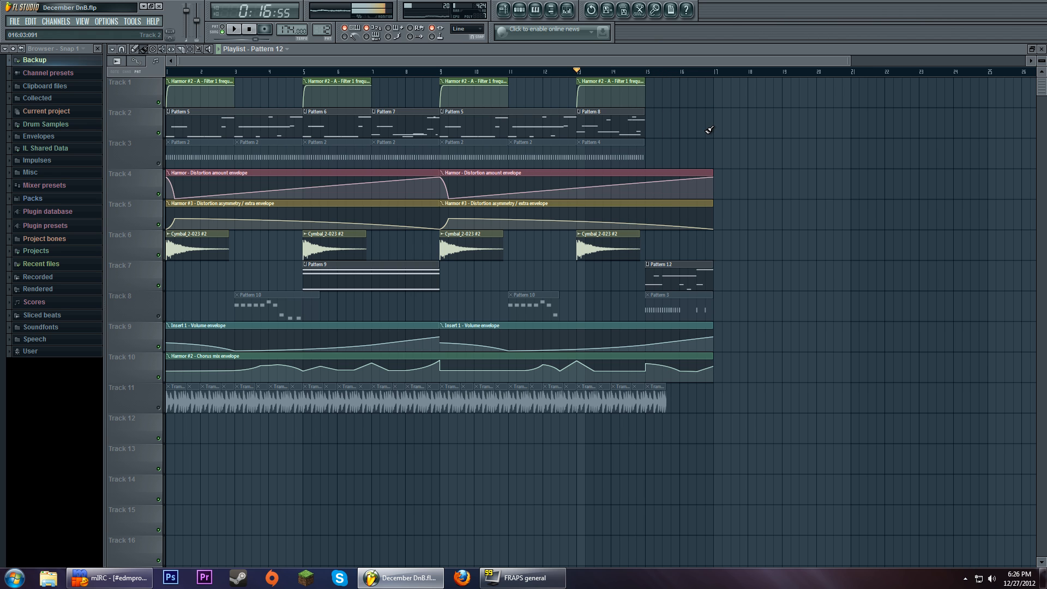
click(167, 72)
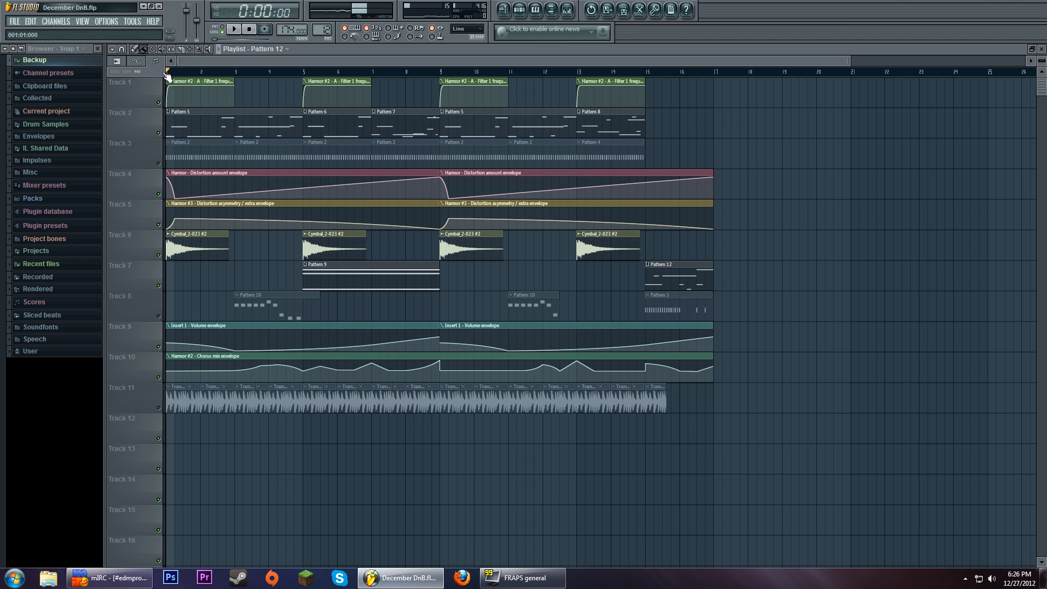
key(space)
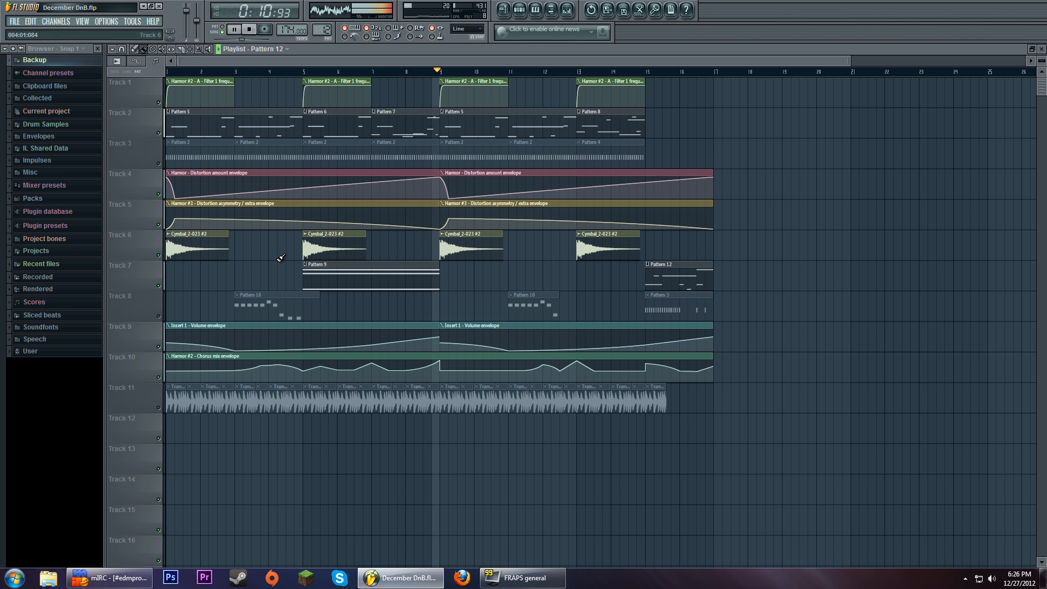
key(space)
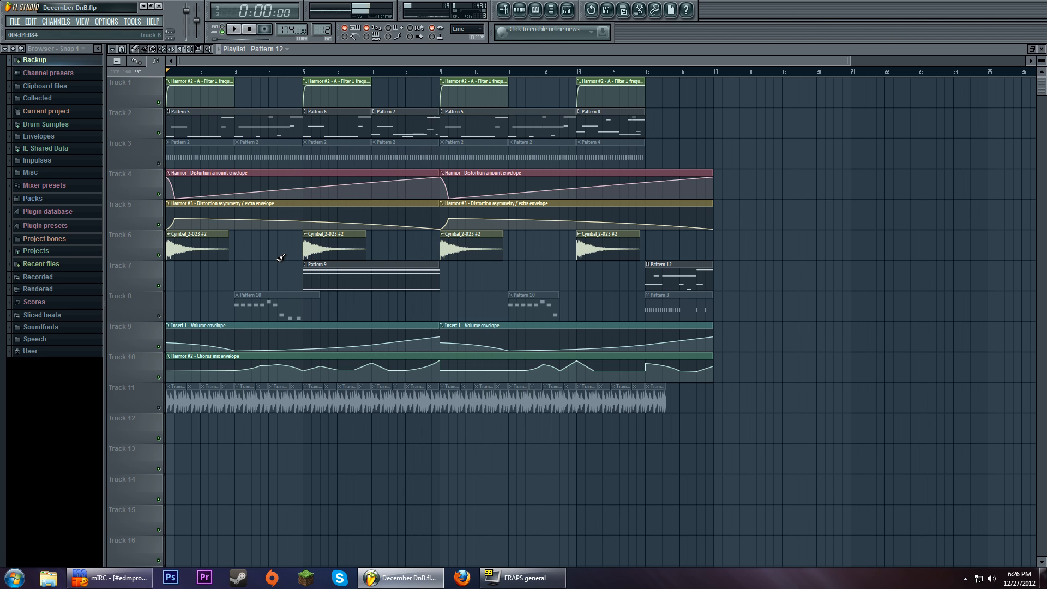
- Unmute tracks 3, 11 and 8 so the whole arrangement is active again
click(250, 28)
click(158, 163)
click(159, 408)
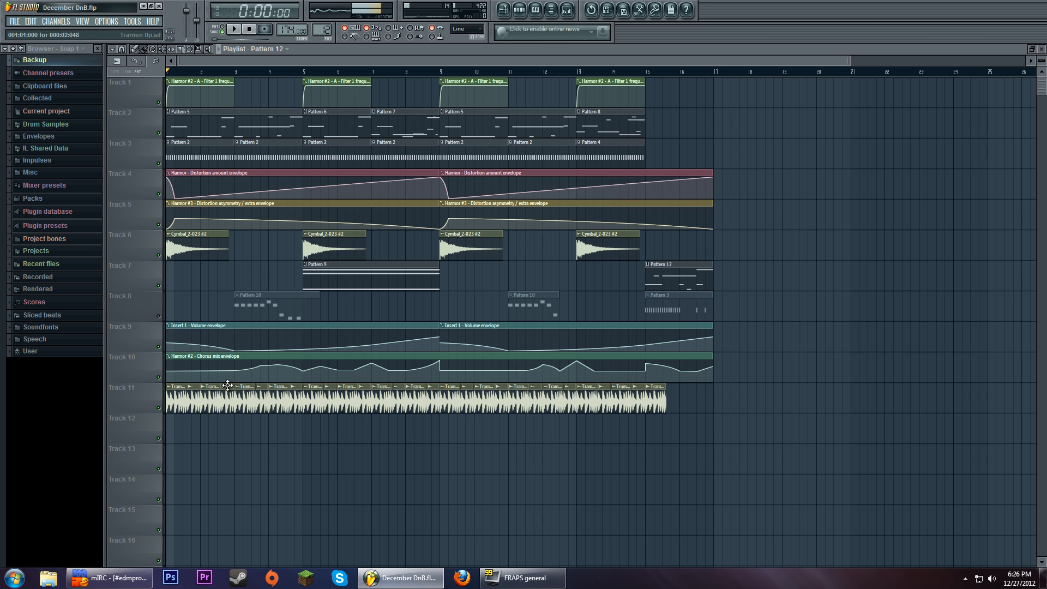
click(158, 316)
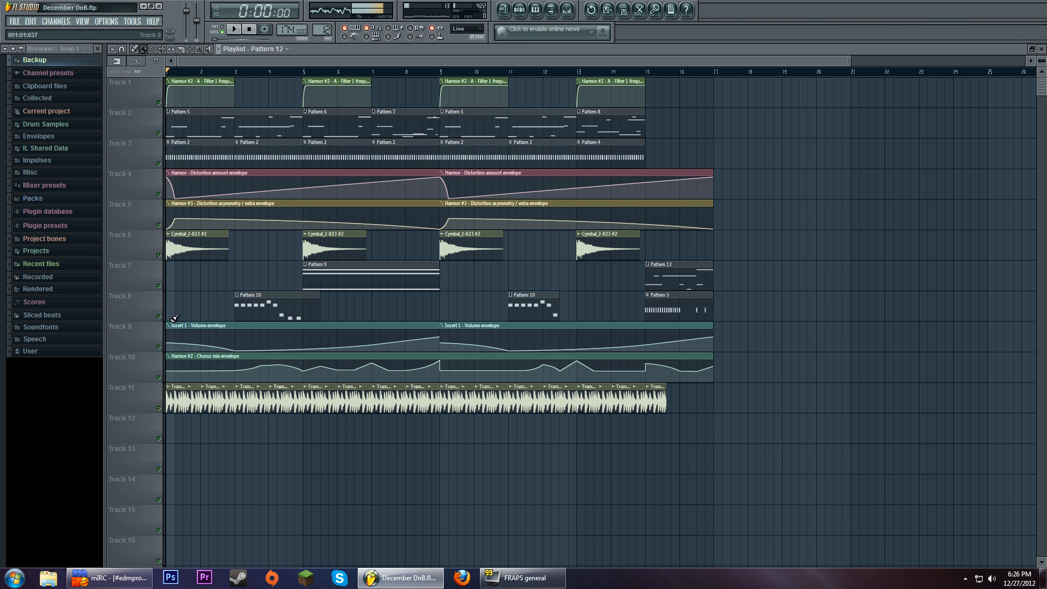
- Open Pattern 12's Harmor #5 notes in the piano roll and bring up the Harmor #5 plugin window
double_click(667, 276)
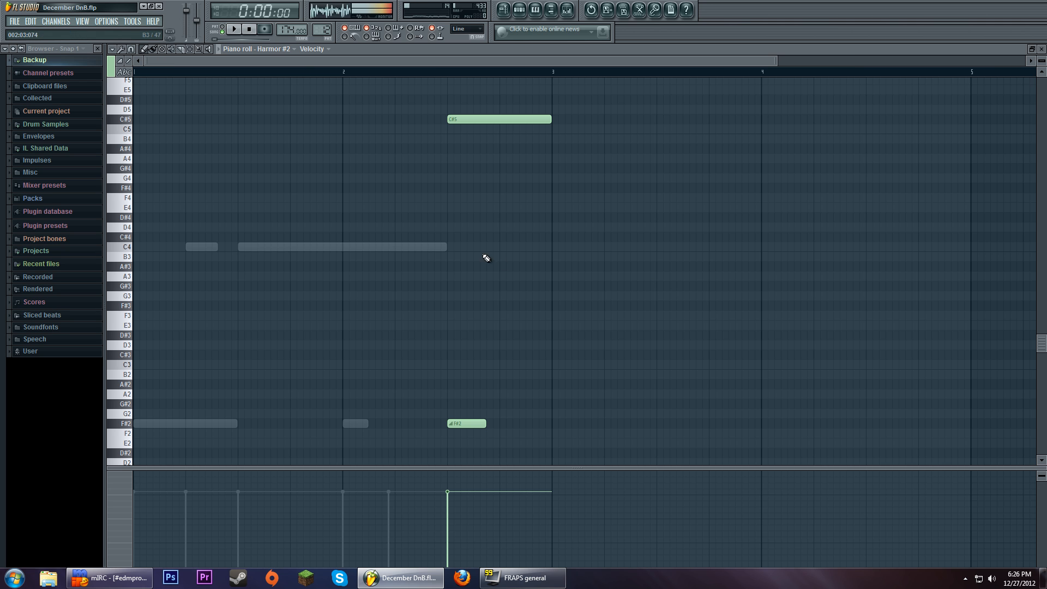
right_click(416, 231)
click(520, 10)
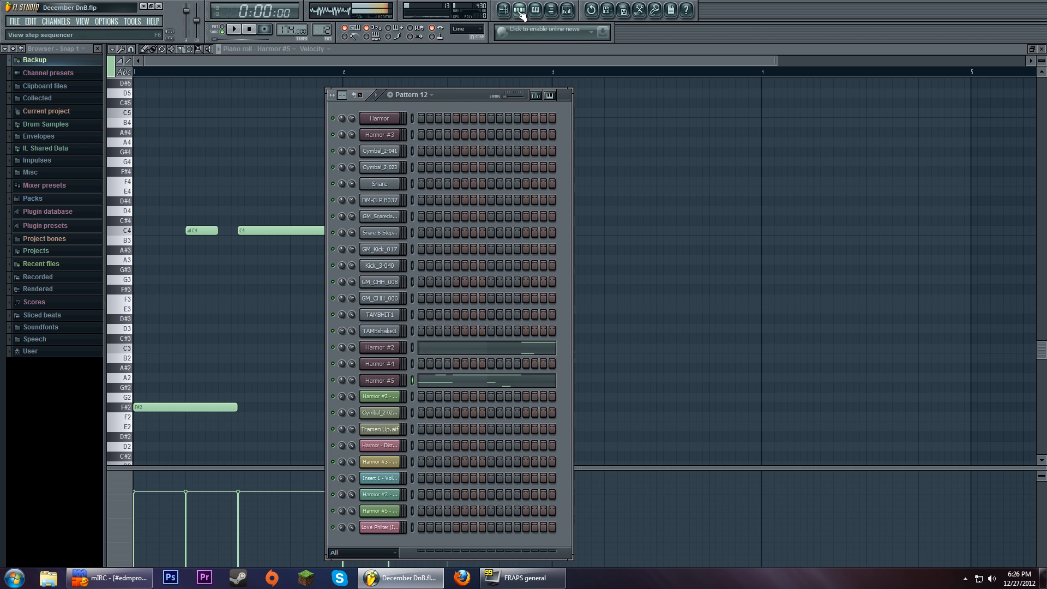
click(387, 380)
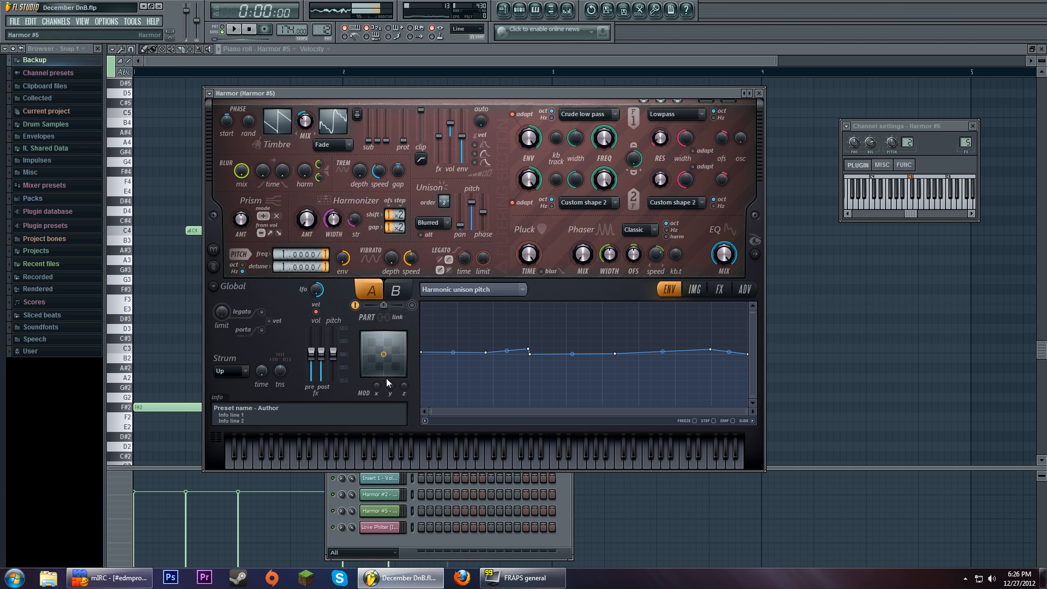
- Play Pattern 12 with Harmor #5's visual feedback display switched on, and stop playback
click(240, 31)
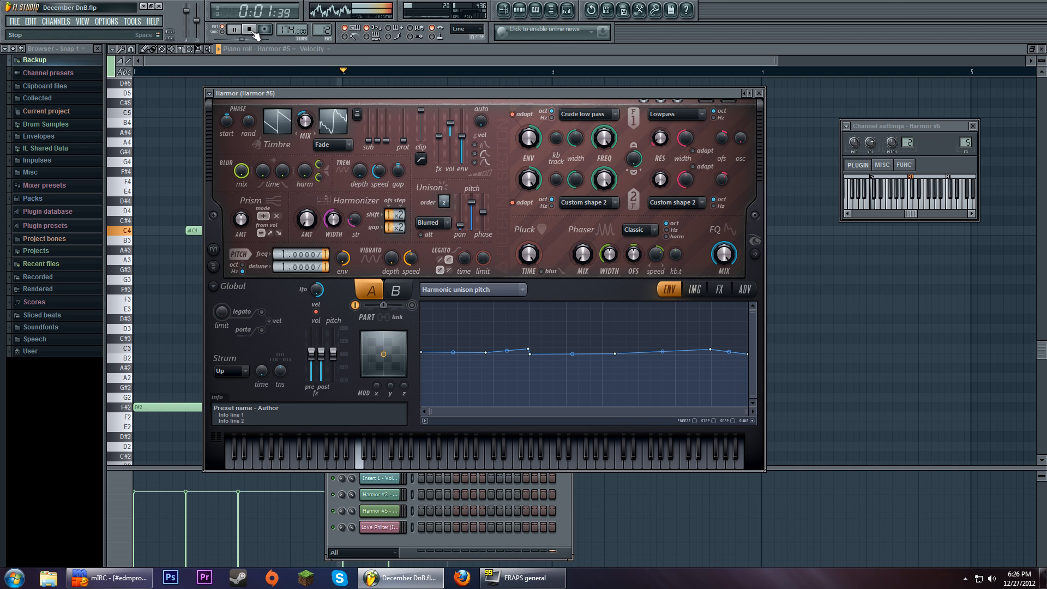
drag(427, 96, 430, 90)
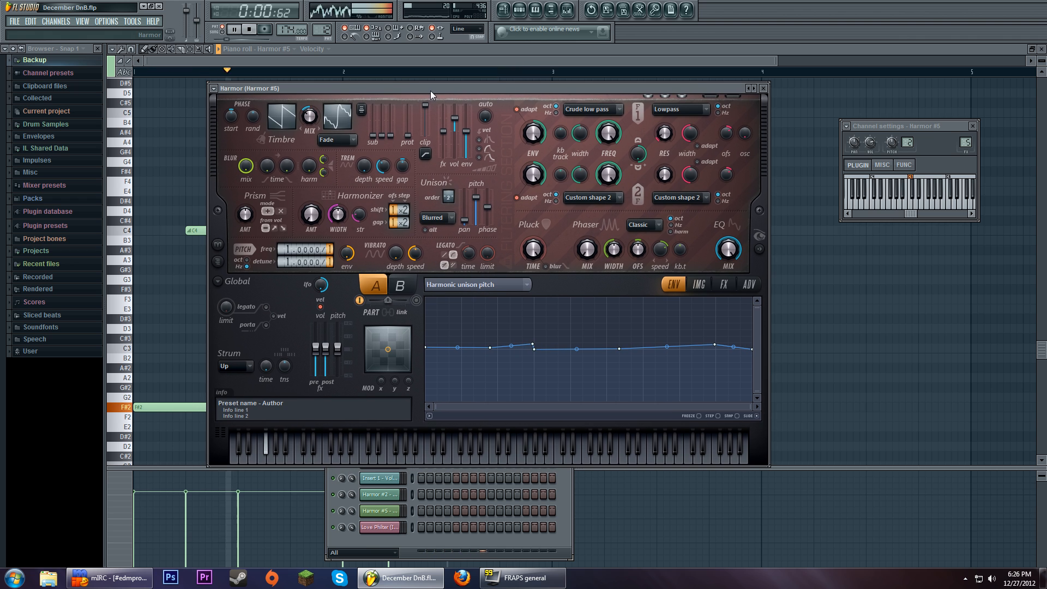
click(759, 249)
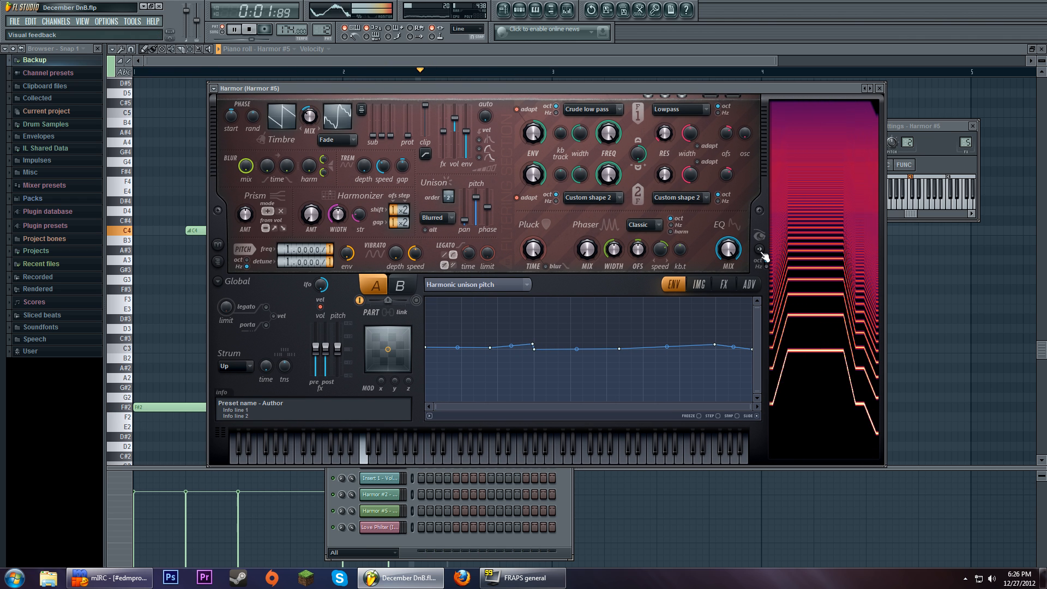
key(space)
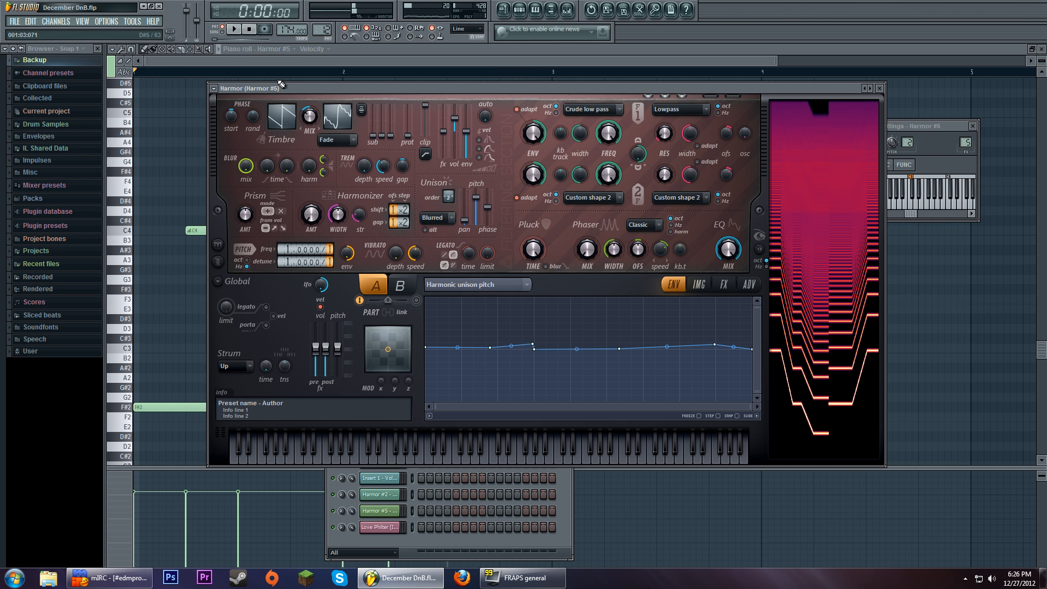
- Clear the Harmor #5 window out of the way and examine its notes in the piano roll
drag(277, 87, 289, 281)
click(519, 60)
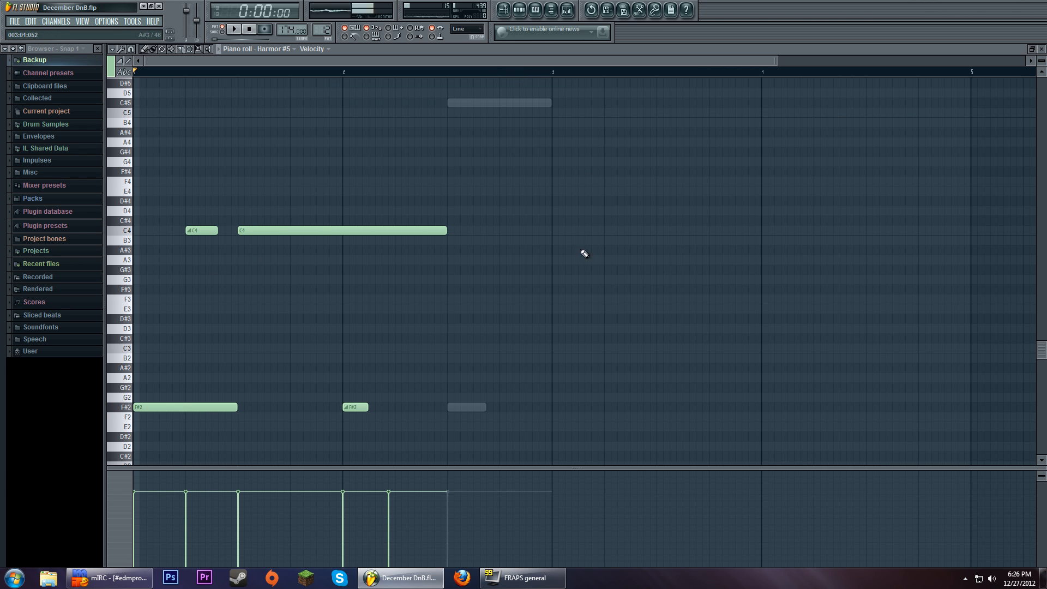
scroll(581, 249, up, 2)
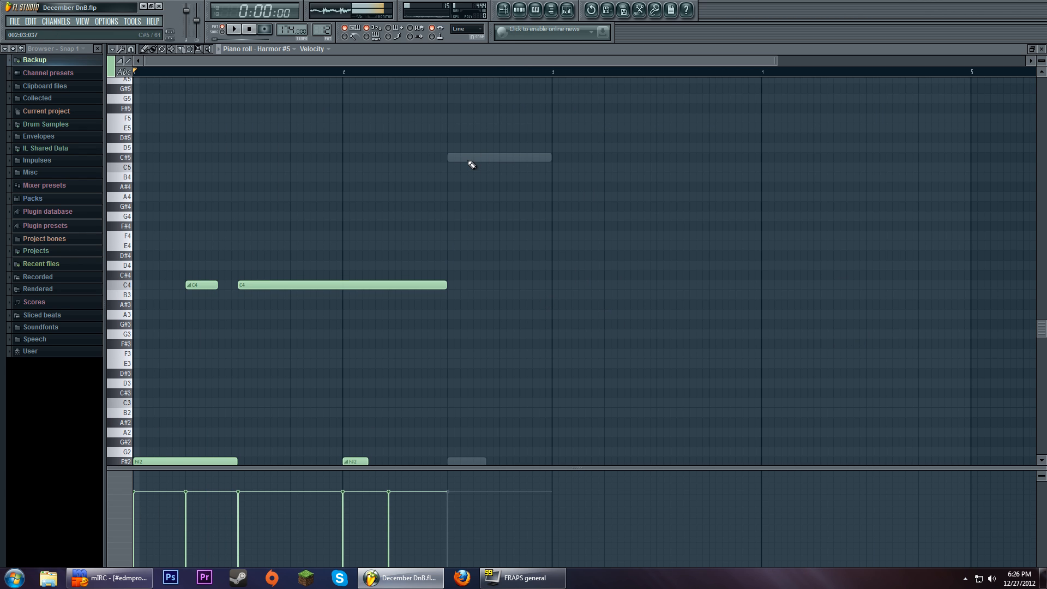
- Open Pattern 5 from the playlist in the piano roll and listen to its Harmor #2 notes
click(505, 9)
double_click(204, 126)
click(234, 29)
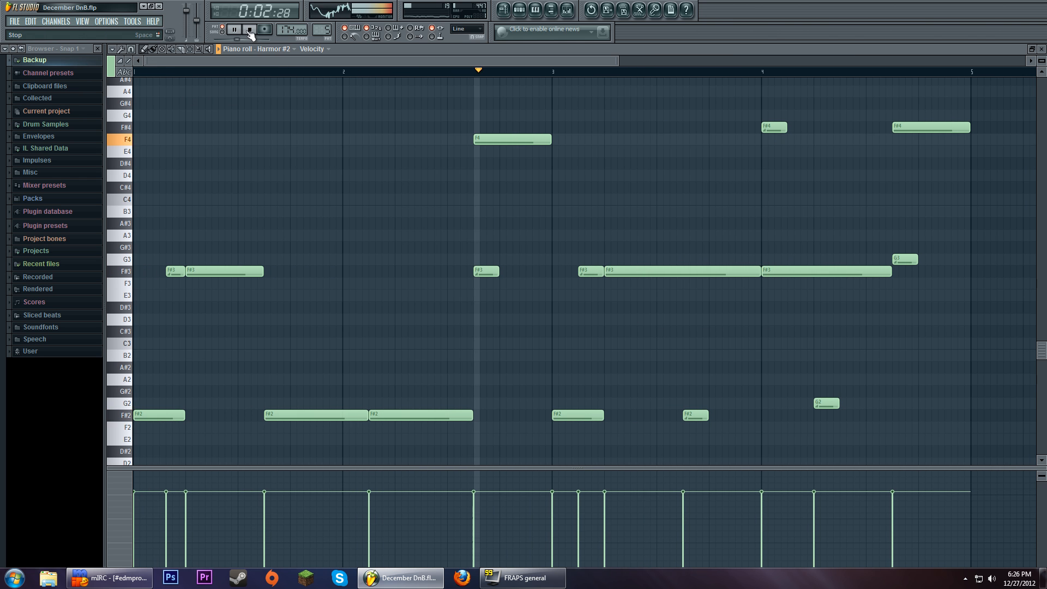
click(249, 30)
- Reopen Pattern 12 from the playlist, show its Harmor #5 notes and play the pattern
click(505, 10)
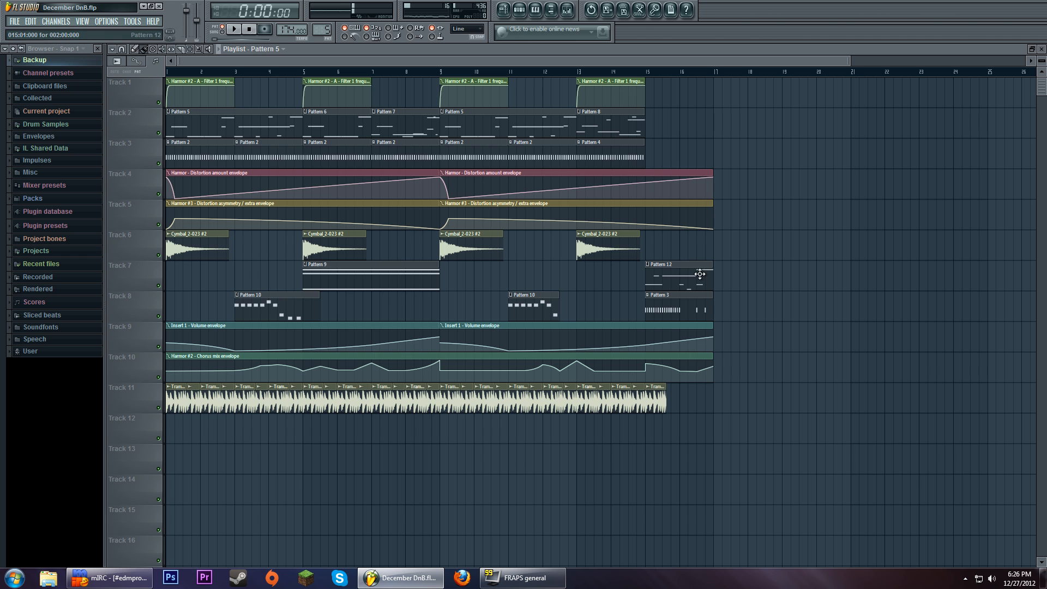
double_click(678, 279)
scroll(431, 234, down, 1)
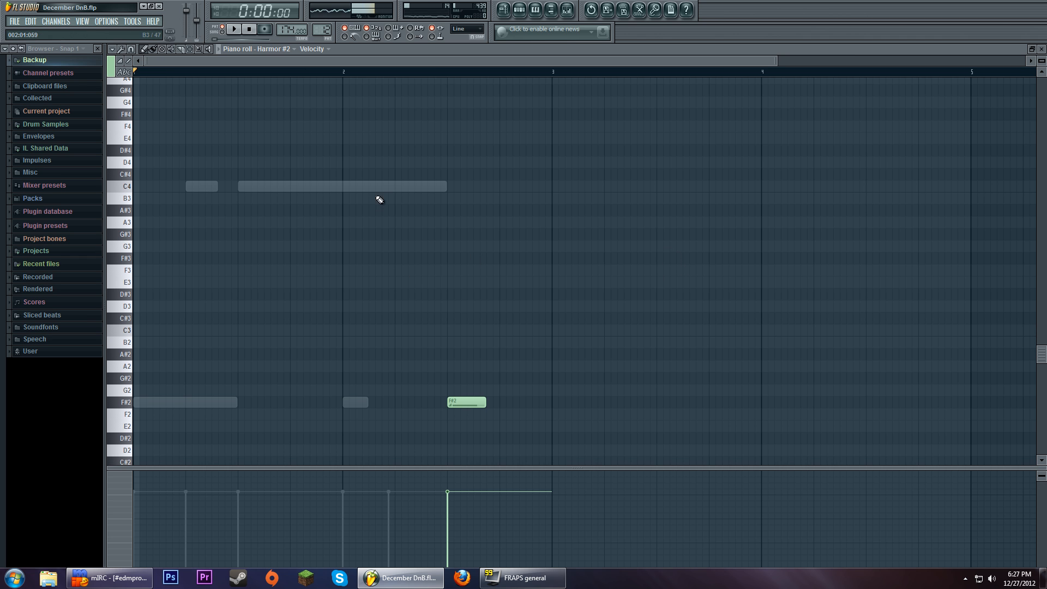
scroll(386, 255, down, 1)
key(space)
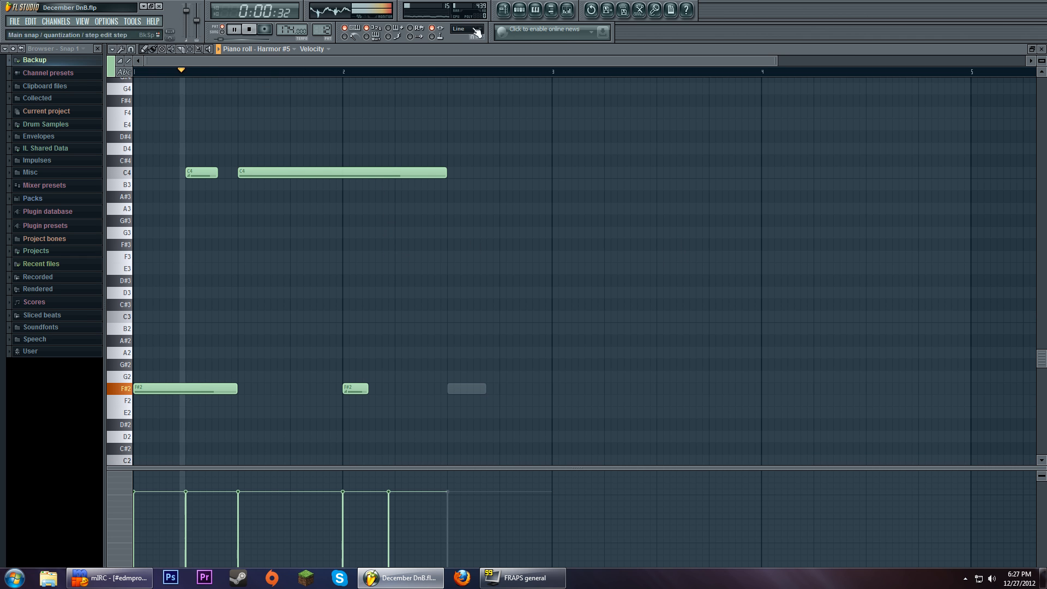
key(F6)
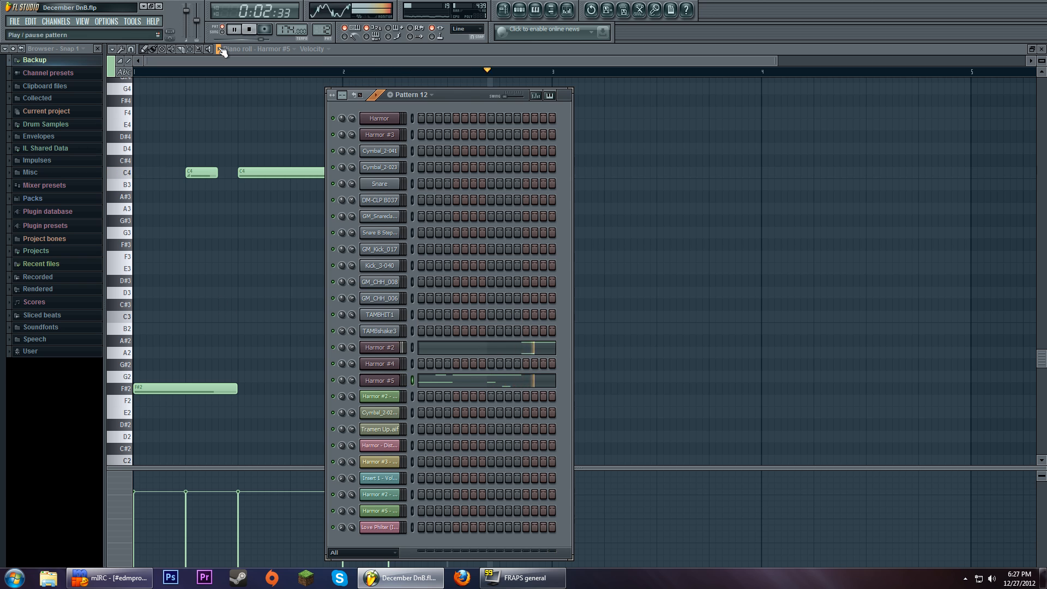
key(space)
key(F6)
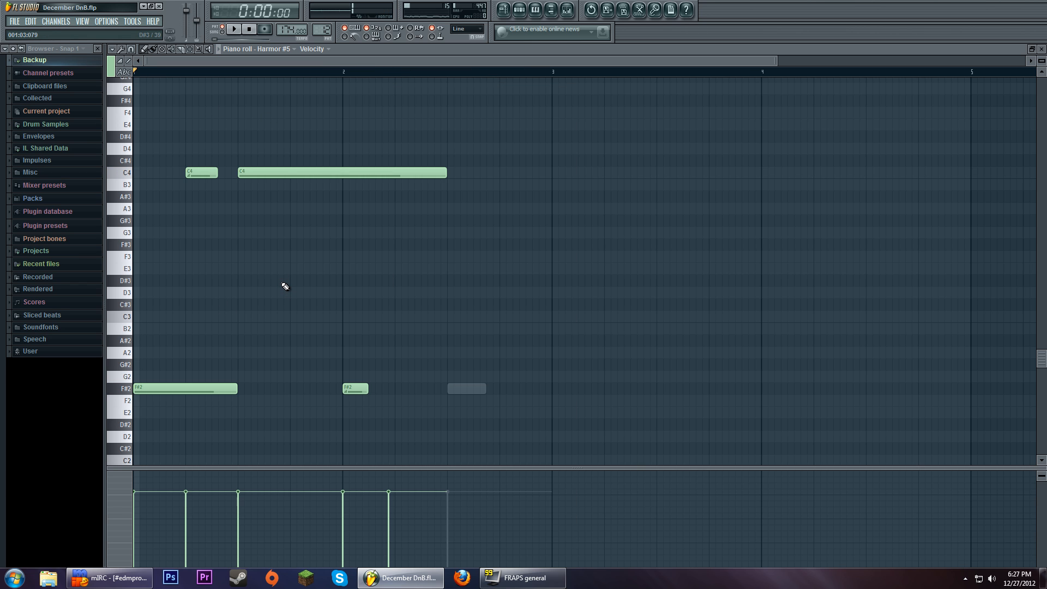
- Reopen the Harmor #5 plugin from the step sequencer and move its window up so all its controls are visible
click(518, 10)
click(389, 383)
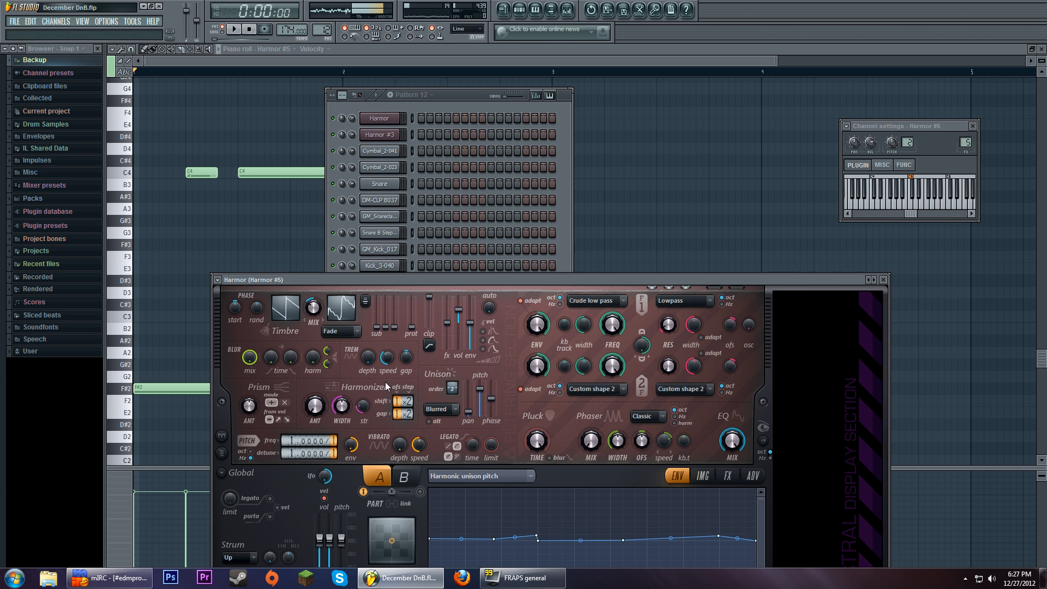
drag(497, 284, 509, 113)
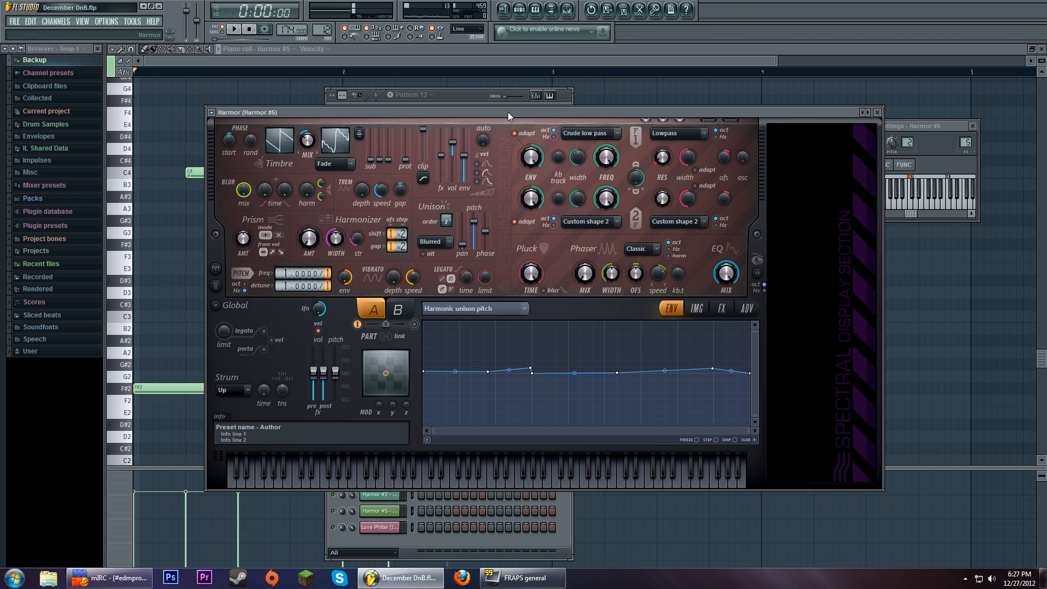
mouse_move(508, 113)
mouse_down()
mouse_move(548, 131)
mouse_move(516, 129)
mouse_up()
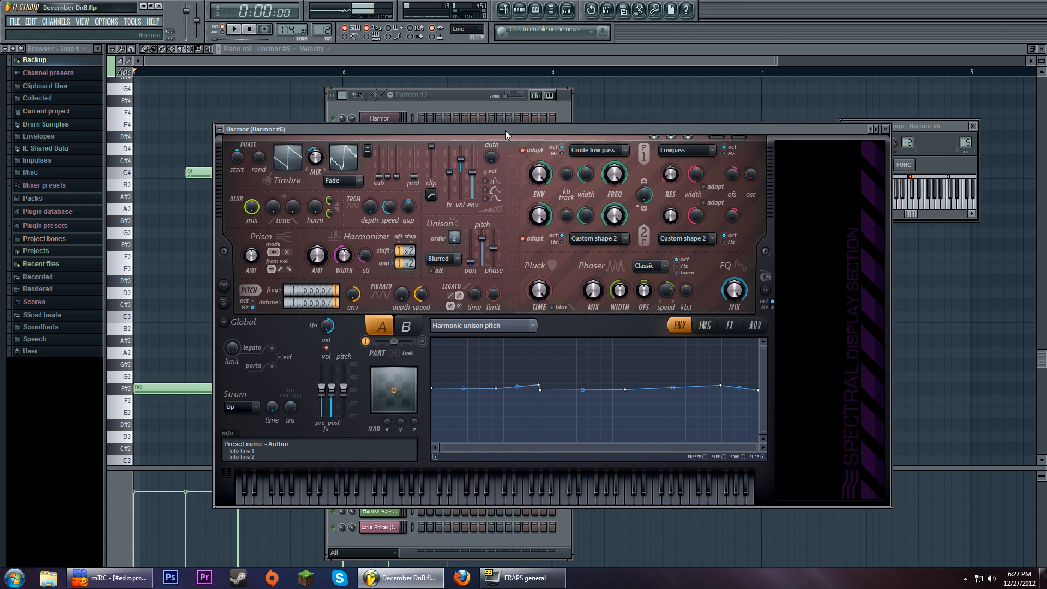
drag(519, 133, 520, 123)
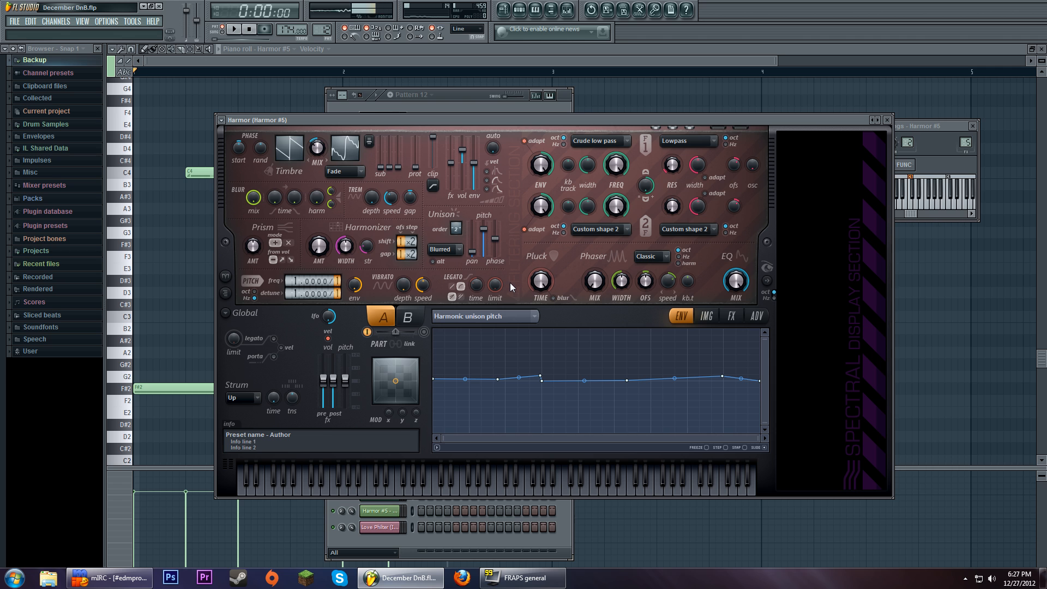
- Return to the Harmor #5 window and audition several notes on its keyboard, from high to low
click(467, 99)
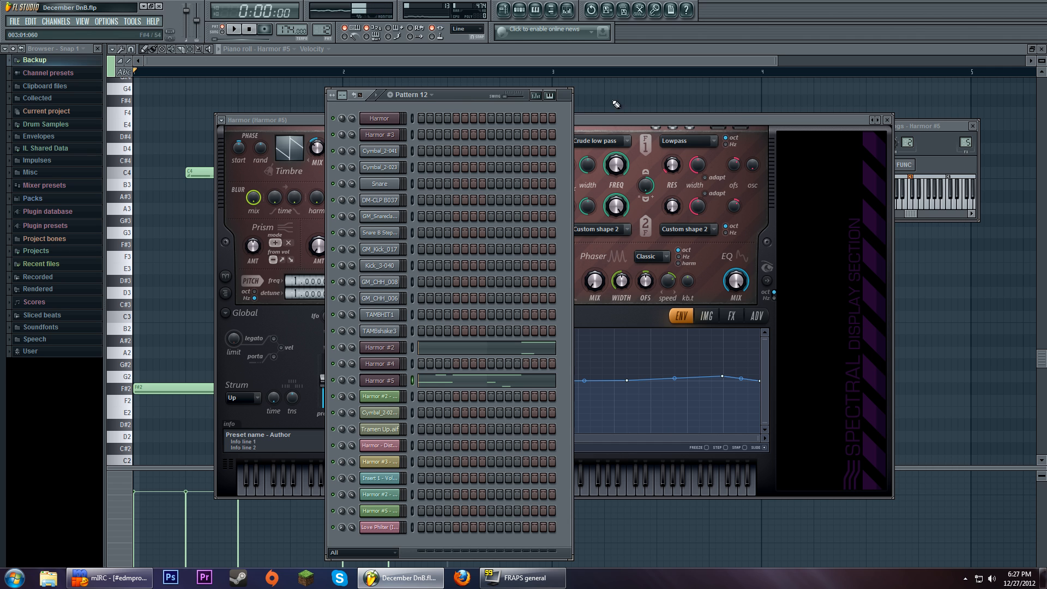
click(737, 124)
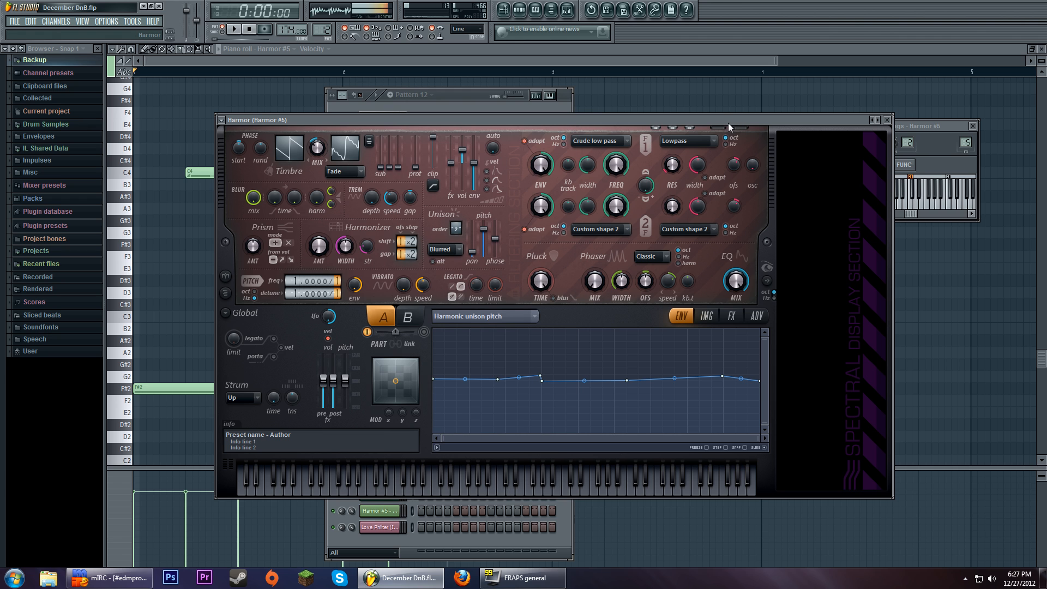
click(466, 492)
click(456, 492)
click(391, 492)
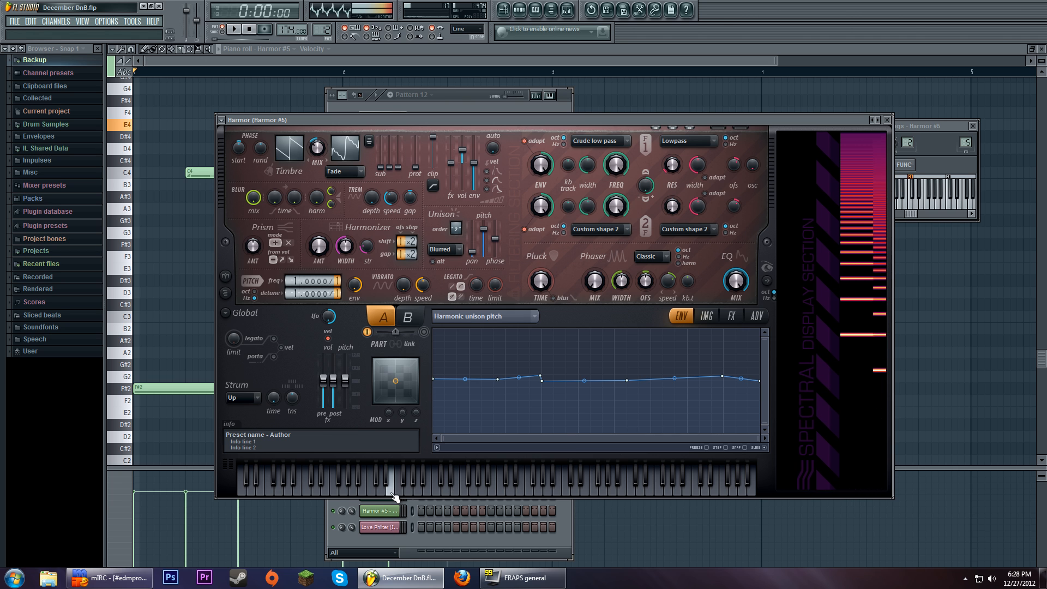
click(331, 490)
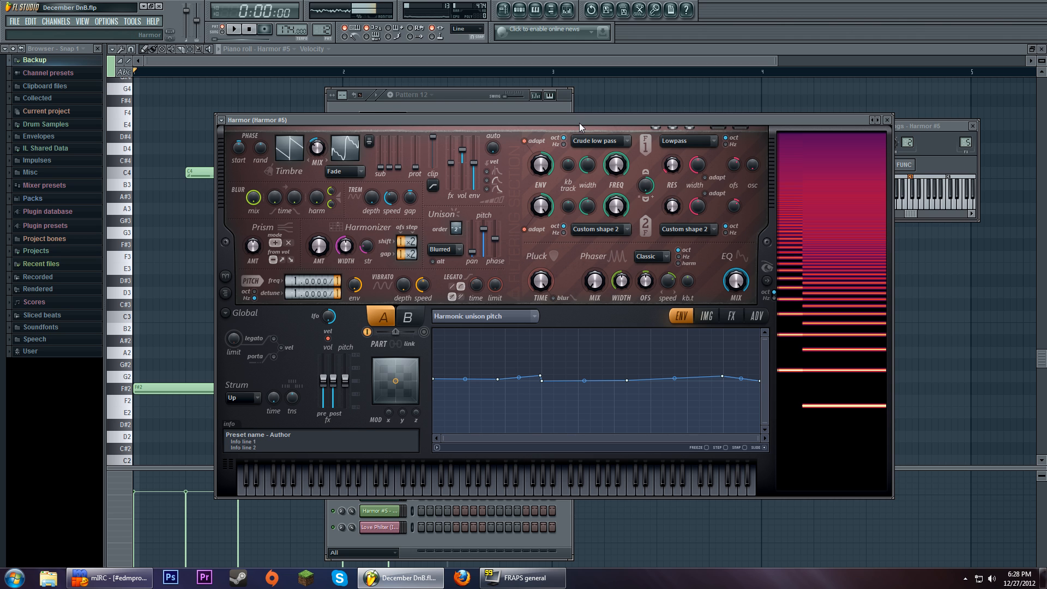
- Examine Harmor #5's effects page and return to its Harmonic unison pitch envelope and the list of envelope targets
click(733, 317)
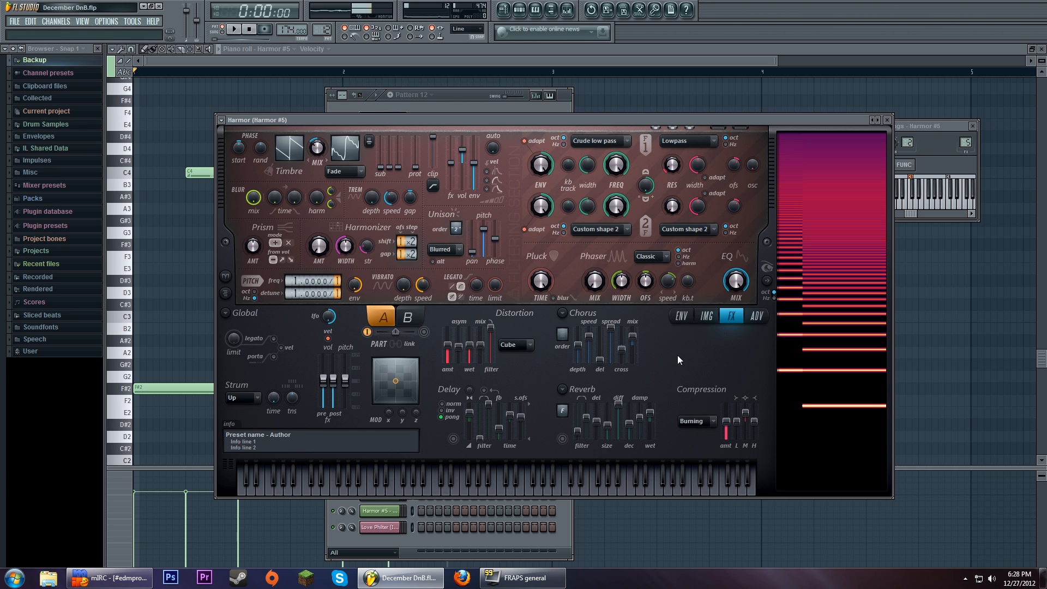
click(683, 317)
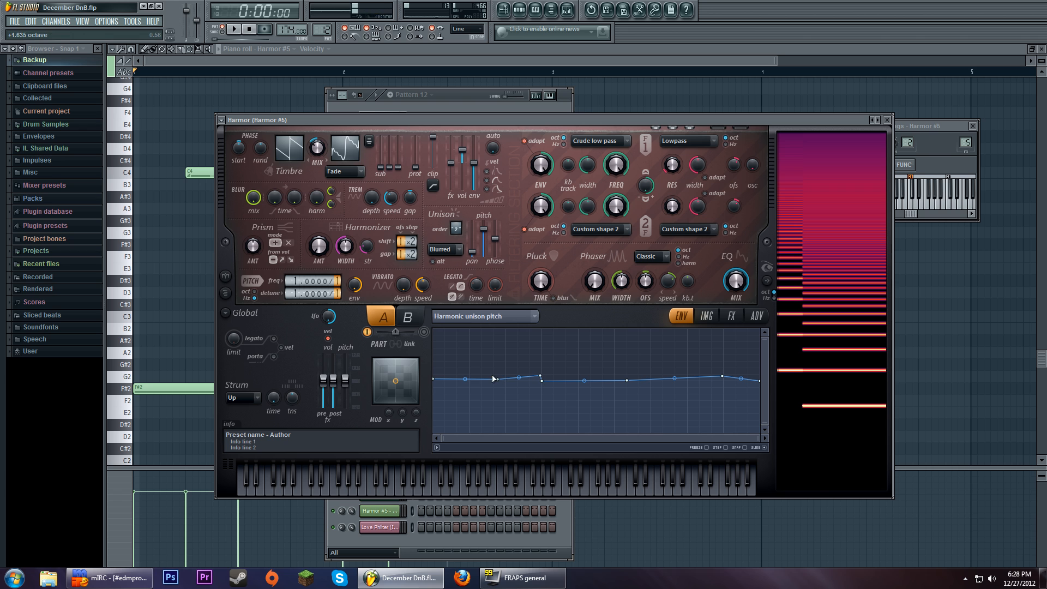
click(538, 316)
click(706, 297)
- Open Pattern 5 from the playlist in the piano roll and audition F#2 and F#3 with Harmor #2
click(469, 99)
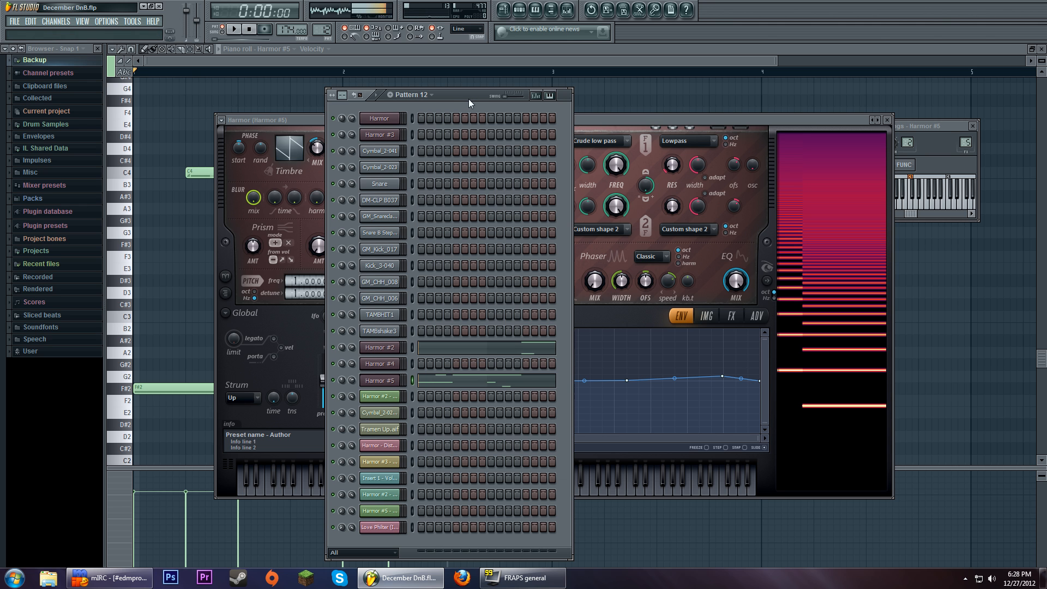
click(505, 12)
double_click(204, 120)
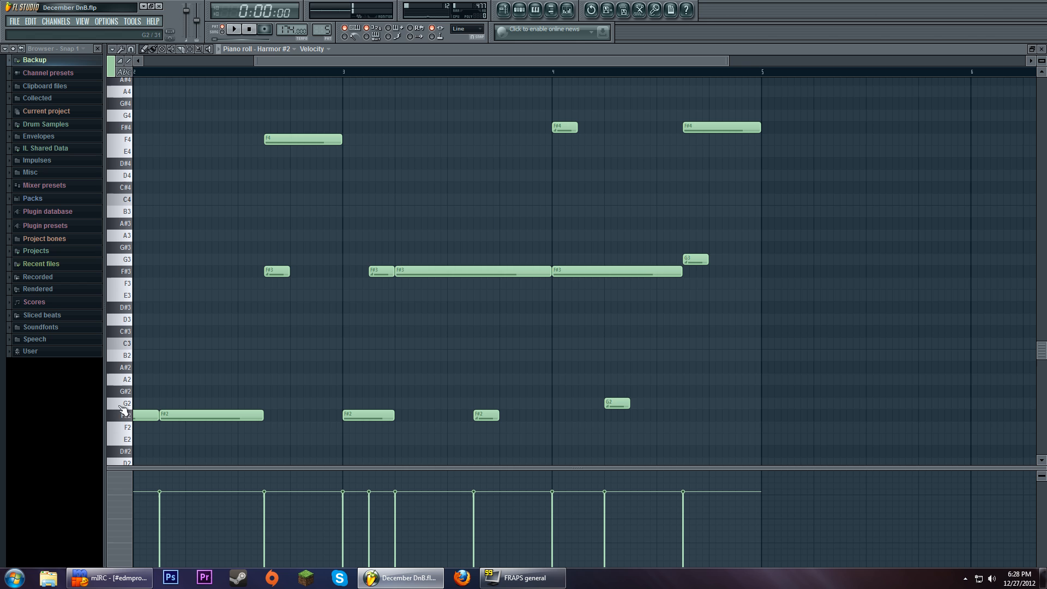
click(125, 415)
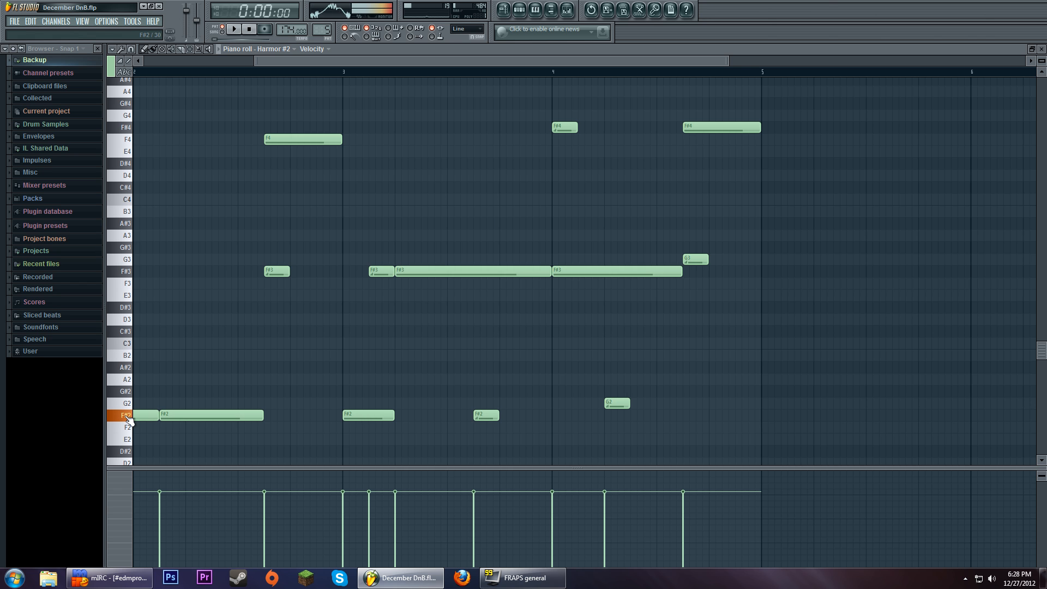
click(129, 276)
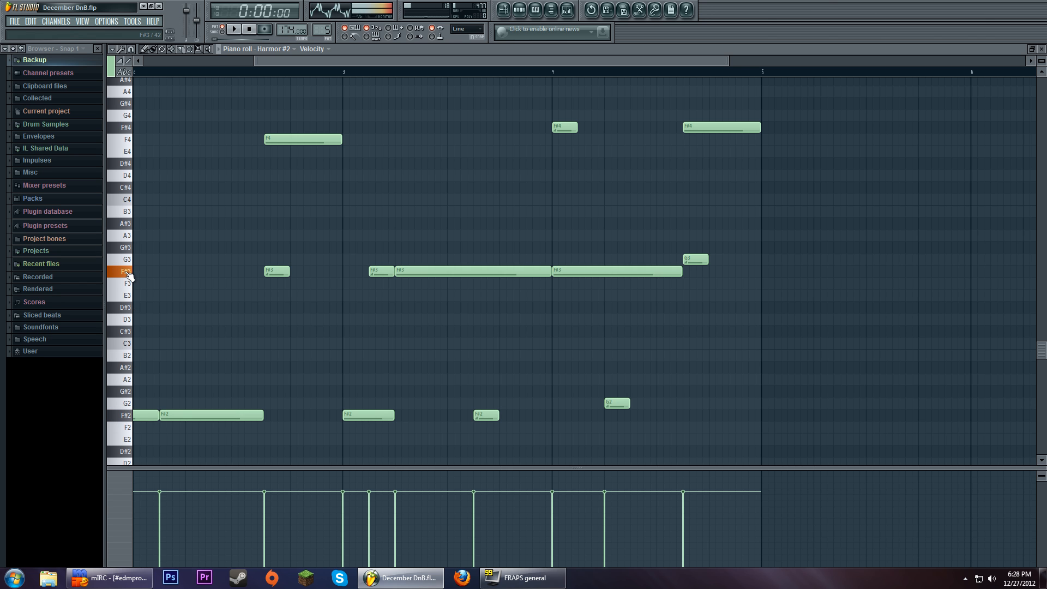
- Open the Harmor #2 plugin and the mixer, and play Pattern 5 briefly
click(519, 9)
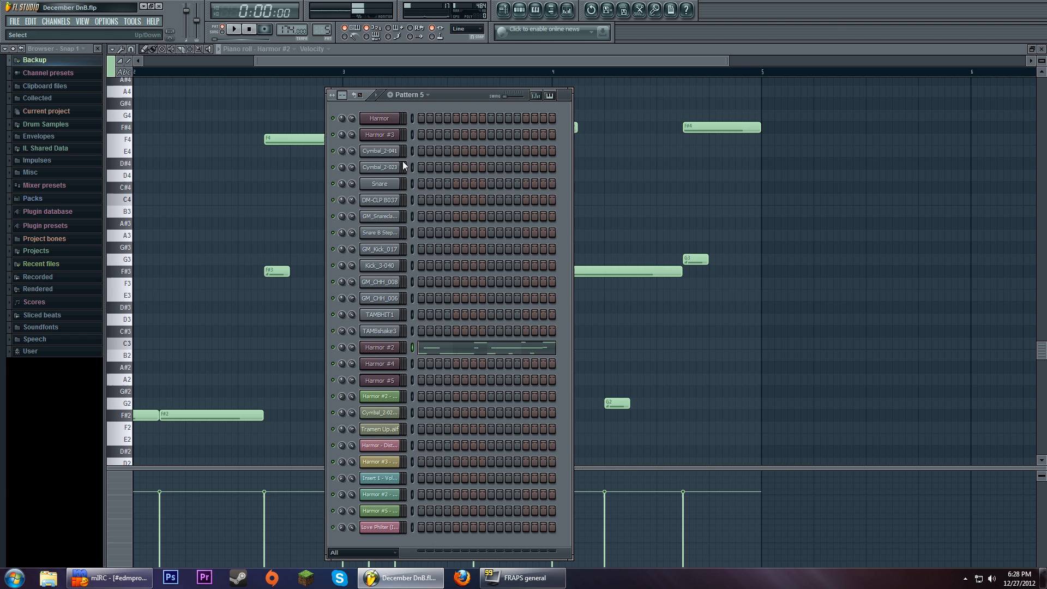
click(387, 339)
double_click(967, 143)
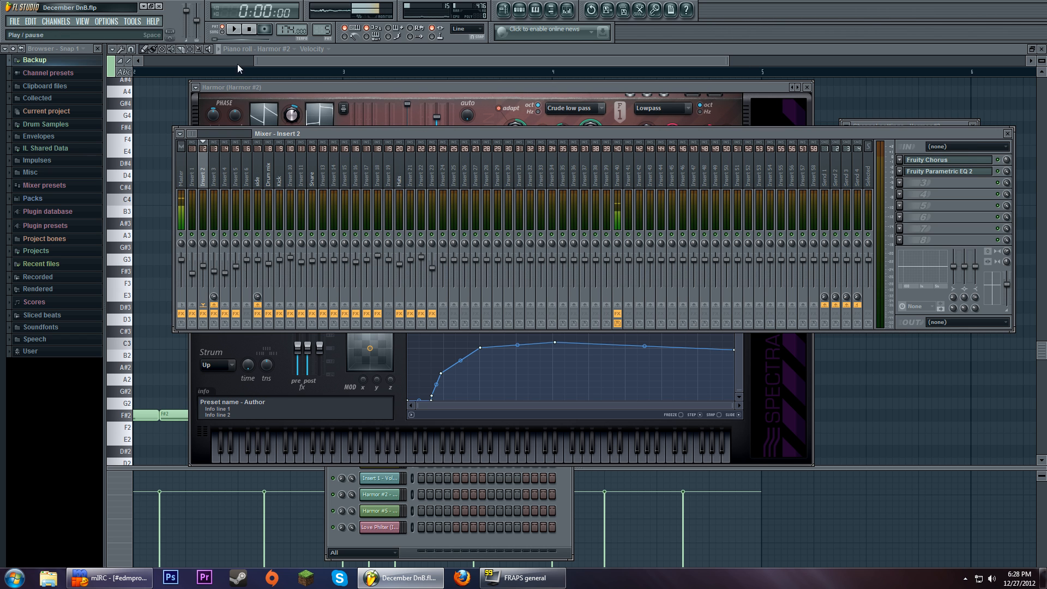
click(239, 29)
click(246, 31)
- Select Insert 3 in the mixer and inspect the Fruity Reeverb 2 effect in its chain
click(214, 169)
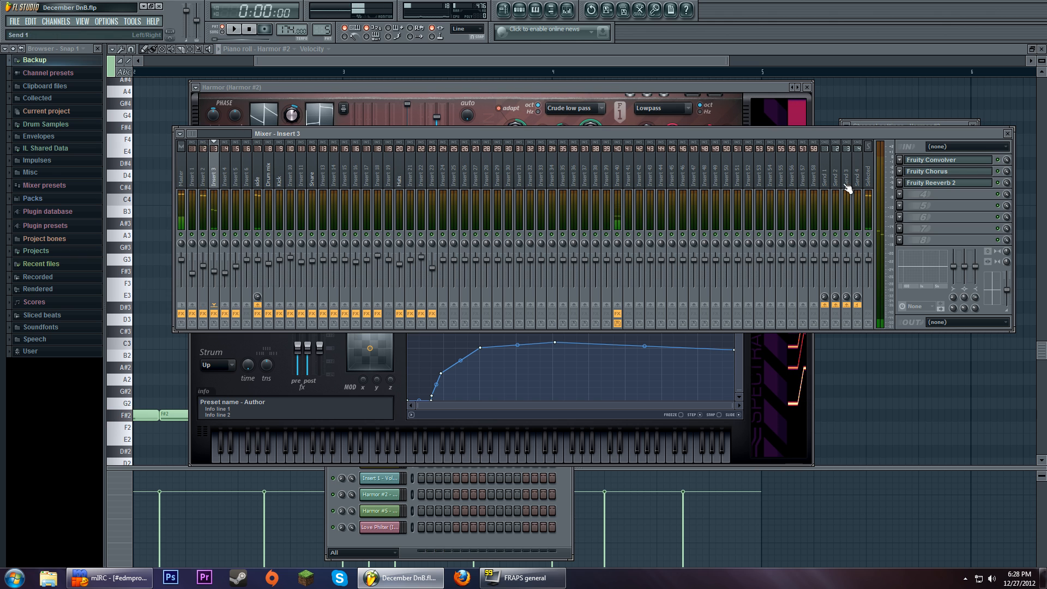
click(955, 185)
click(955, 184)
click(954, 185)
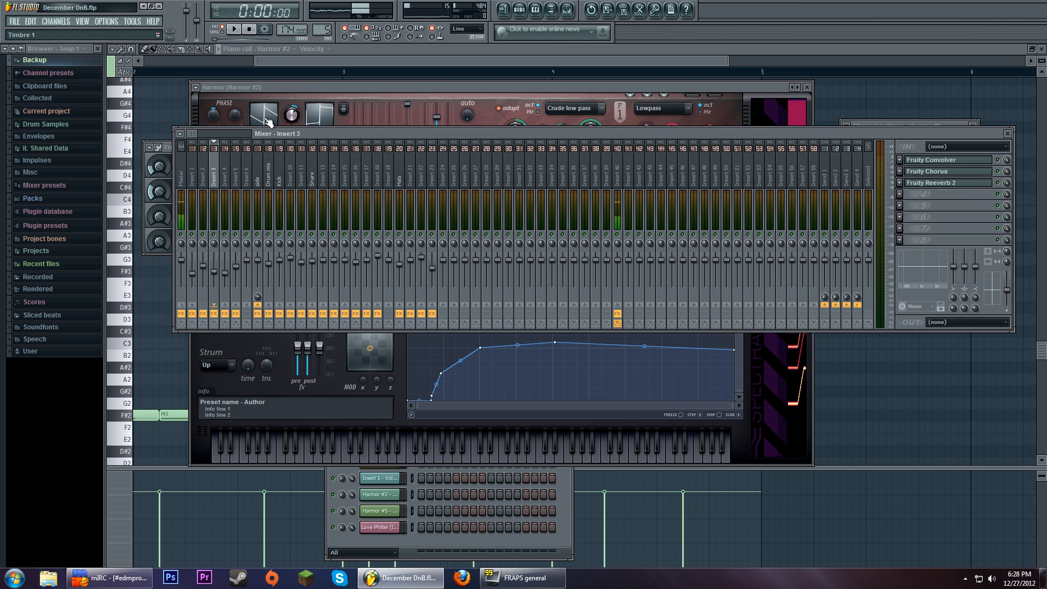
- Bring the Harmor #2 window in front of the mixer and play its pattern again
drag(381, 132, 383, 132)
click(368, 88)
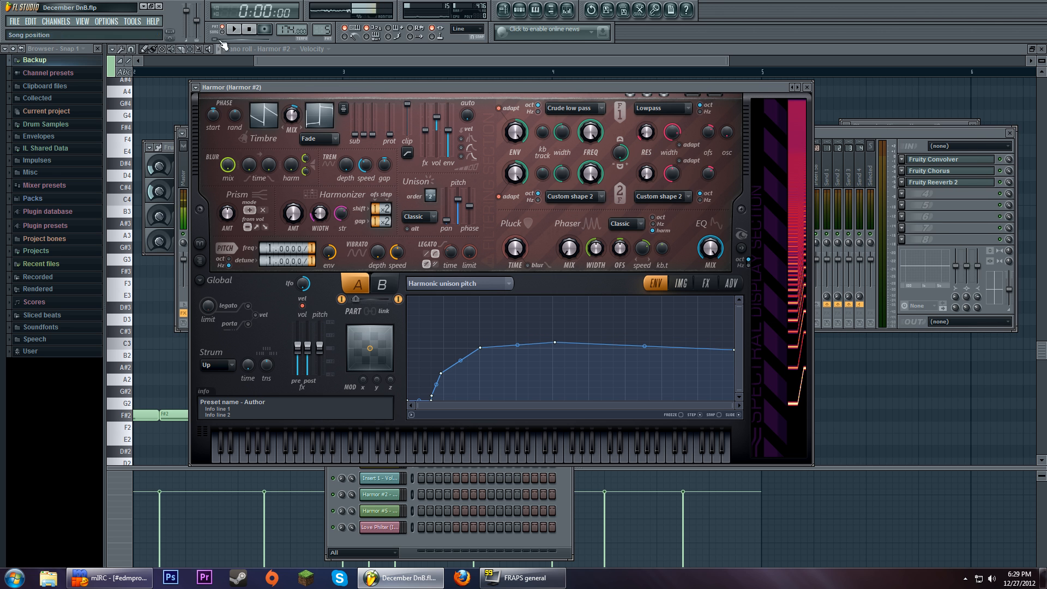
click(233, 29)
click(250, 30)
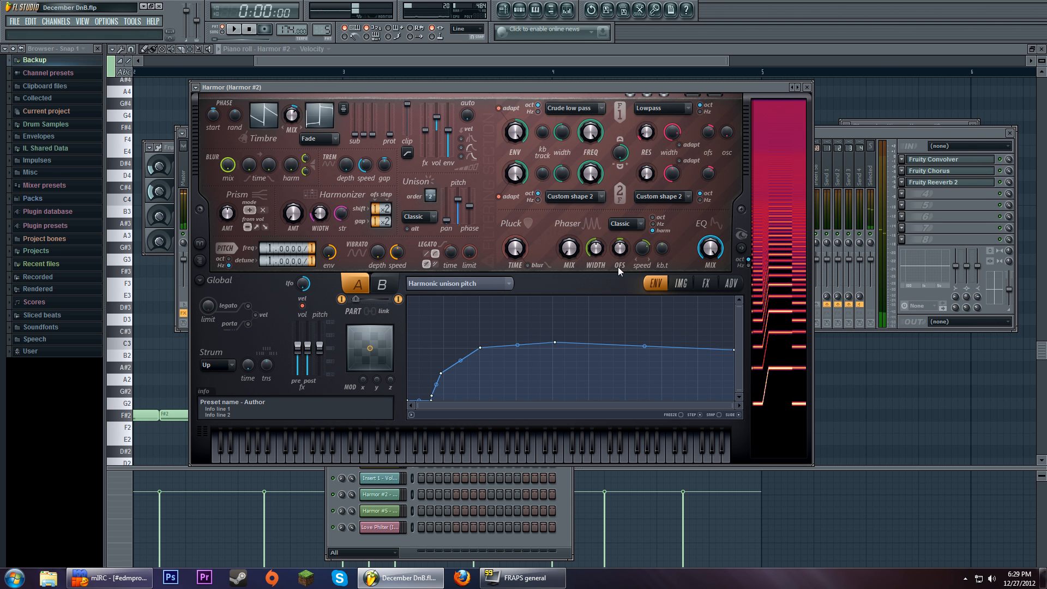
- Add a new Harmor channel to the project and move its plugin window up so all controls are visible
click(504, 10)
drag(521, 60, 692, 70)
click(503, 10)
click(519, 10)
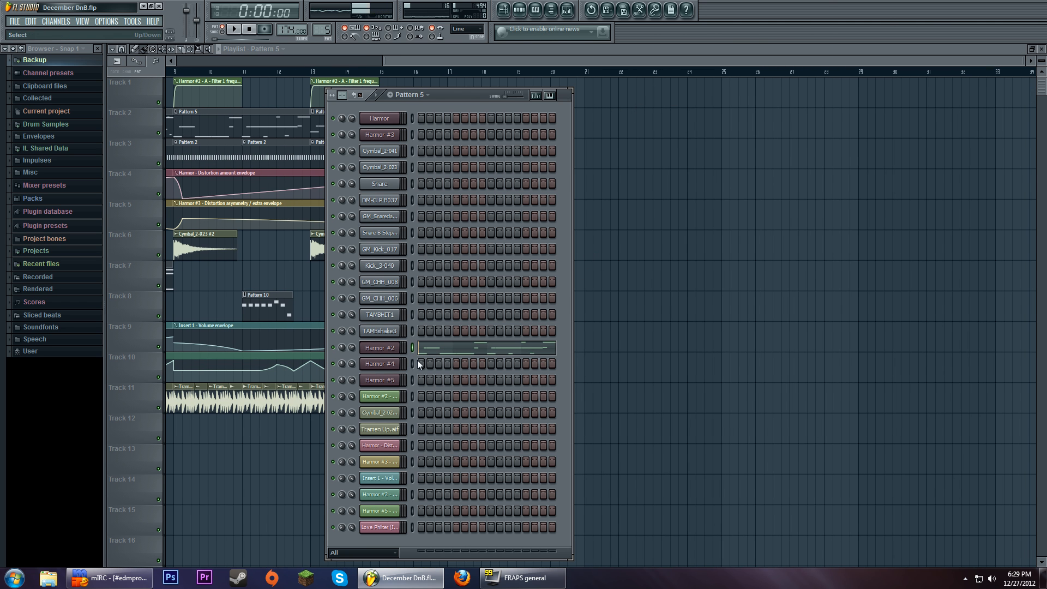
click(57, 21)
mouse_move(65, 15)
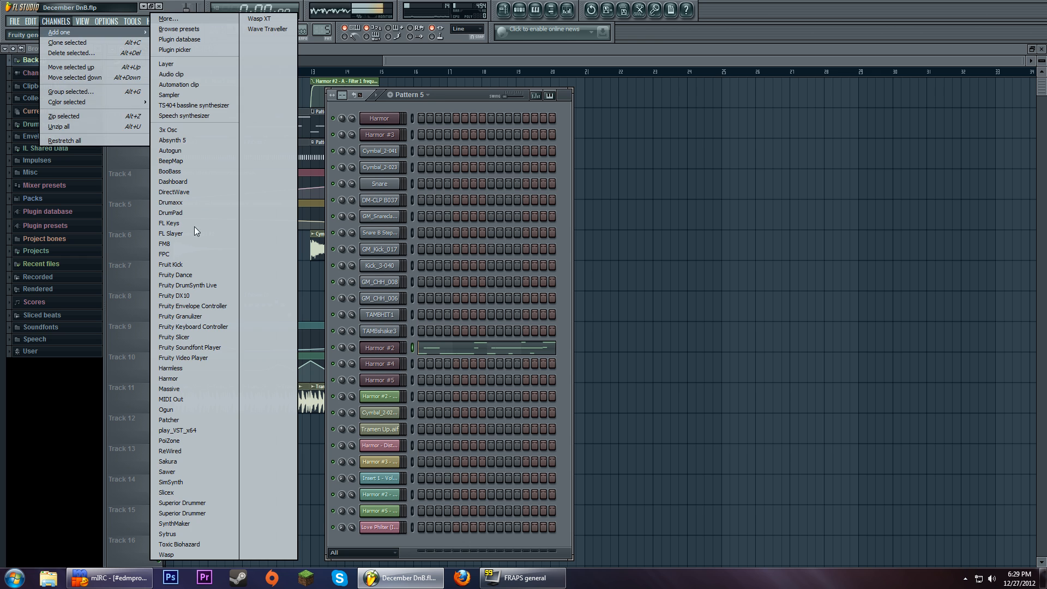
click(196, 380)
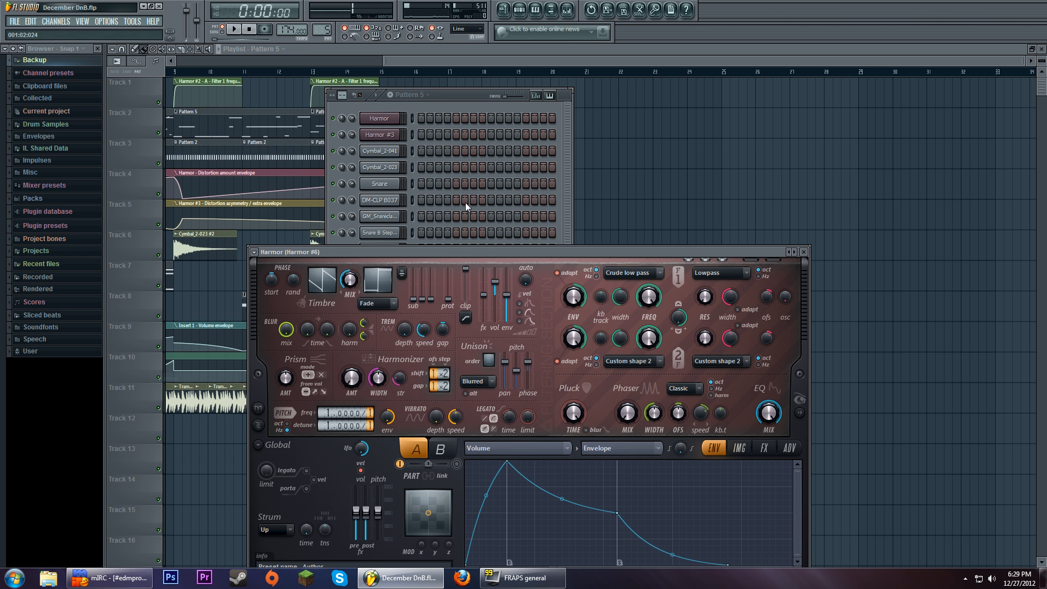
drag(463, 249, 487, 137)
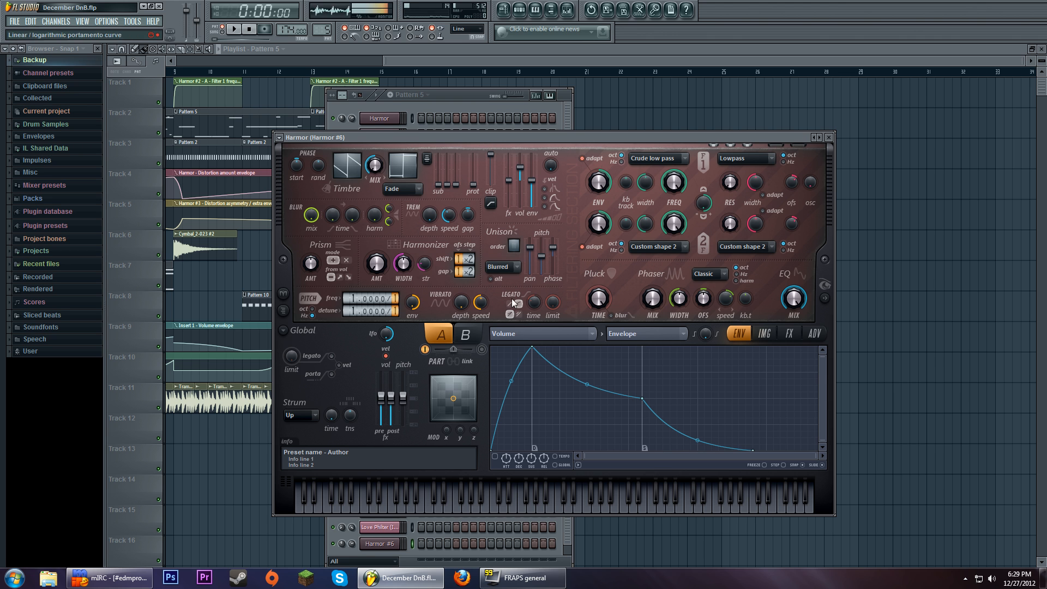
- Move the step sequencer up and switch to the empty Pattern 13
drag(475, 95, 485, 70)
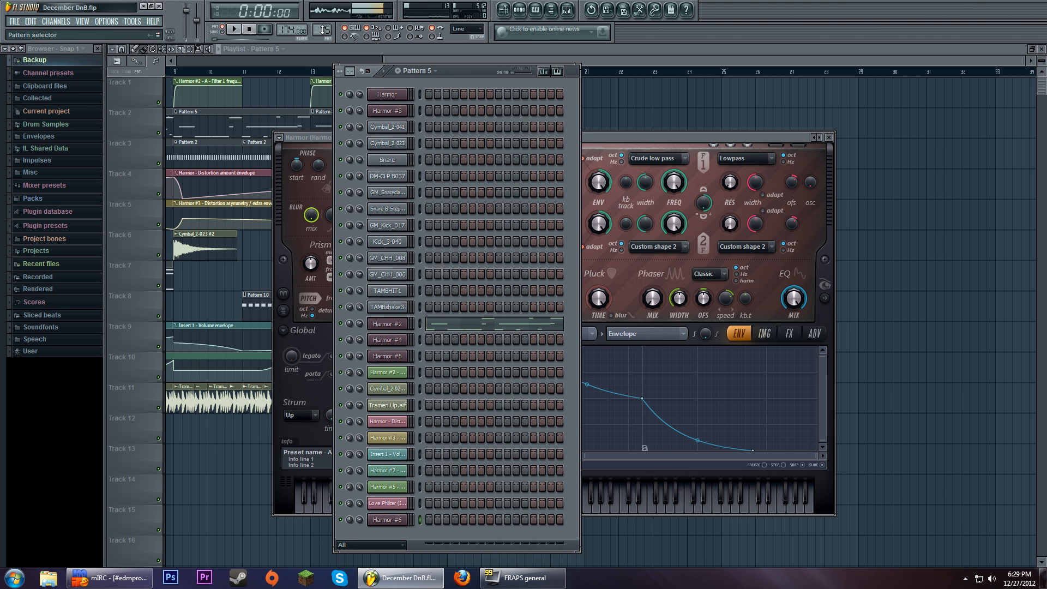
right_click(322, 29)
click(410, 36)
click(559, 290)
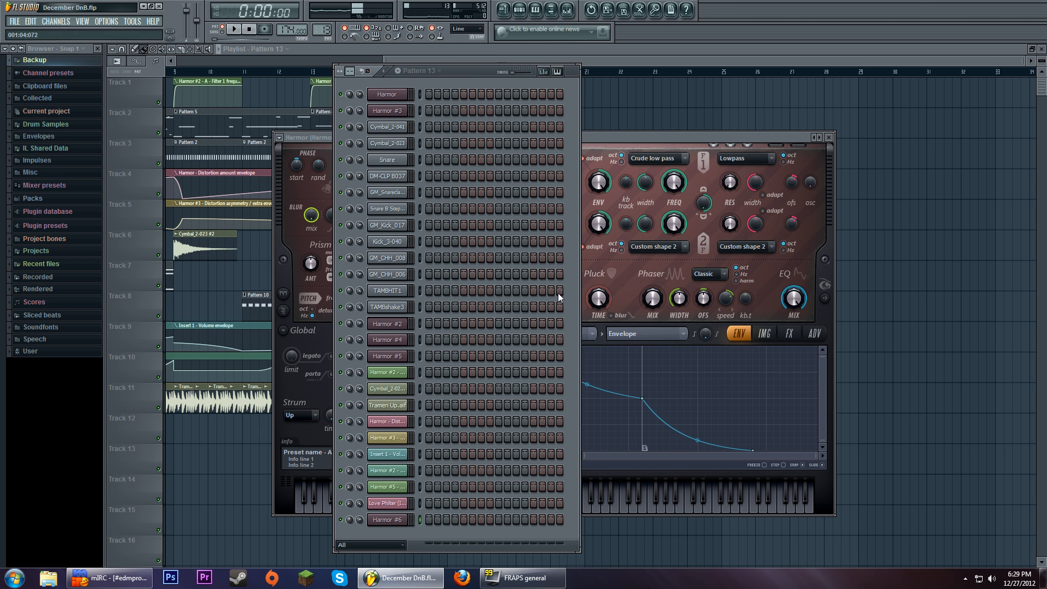
- Open the Harmor #6 channel in the piano roll and audition a low note
right_click(407, 523)
click(437, 427)
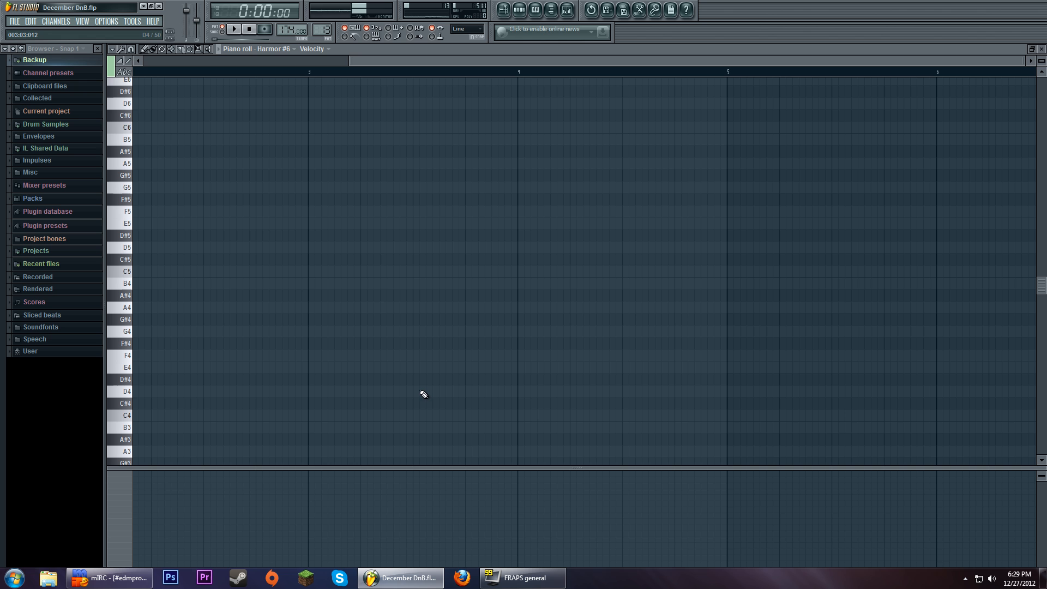
scroll(218, 344, down, 6)
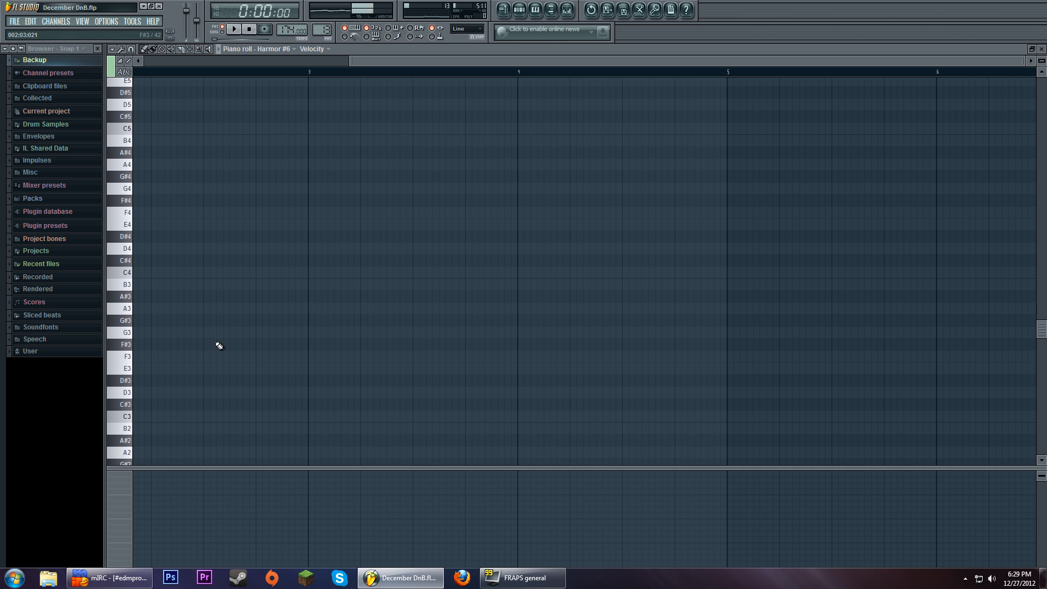
click(129, 307)
- Select mixer track Insert 24 for Harmor #6, route it to the side track only, and close the open windows
click(520, 11)
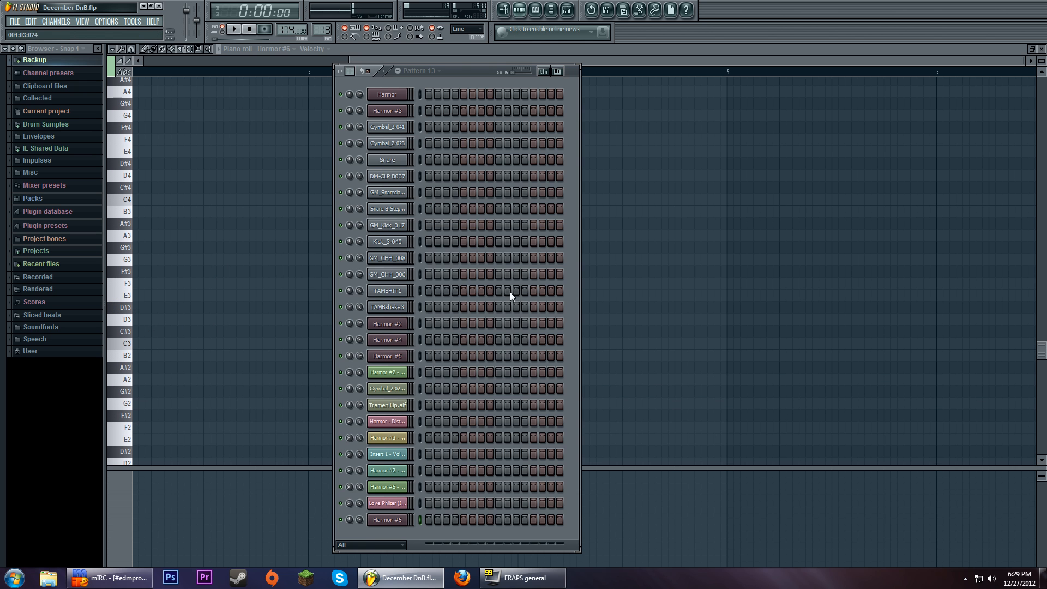
click(385, 521)
key(F9)
key(Right)
key(Right)
key(Right)
key(Right)
key(Right)
key(Right)
key(Right)
key(Right)
key(Right)
key(Right)
key(Right)
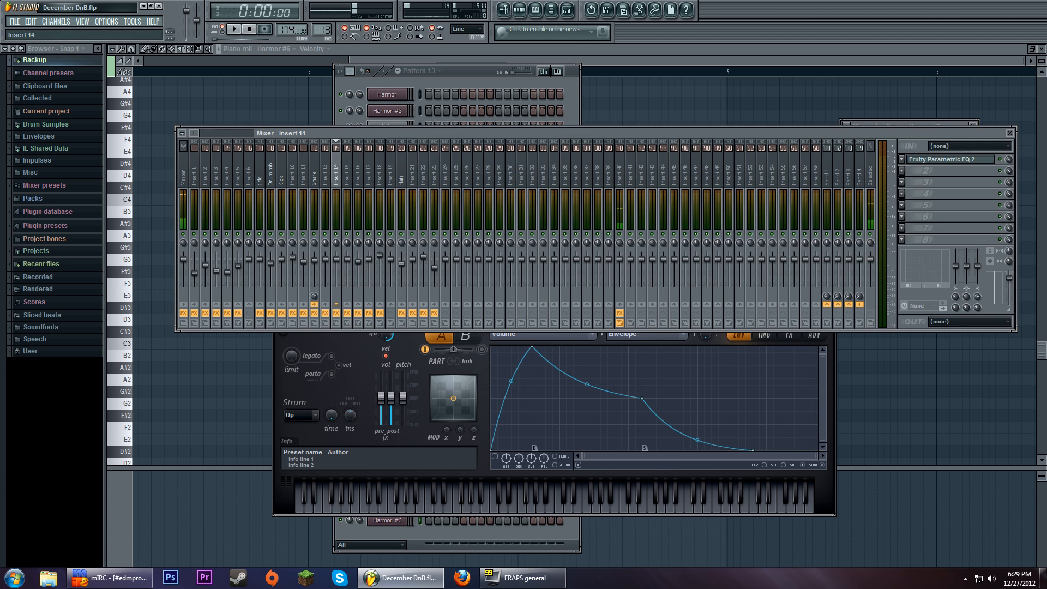
right_click(260, 305)
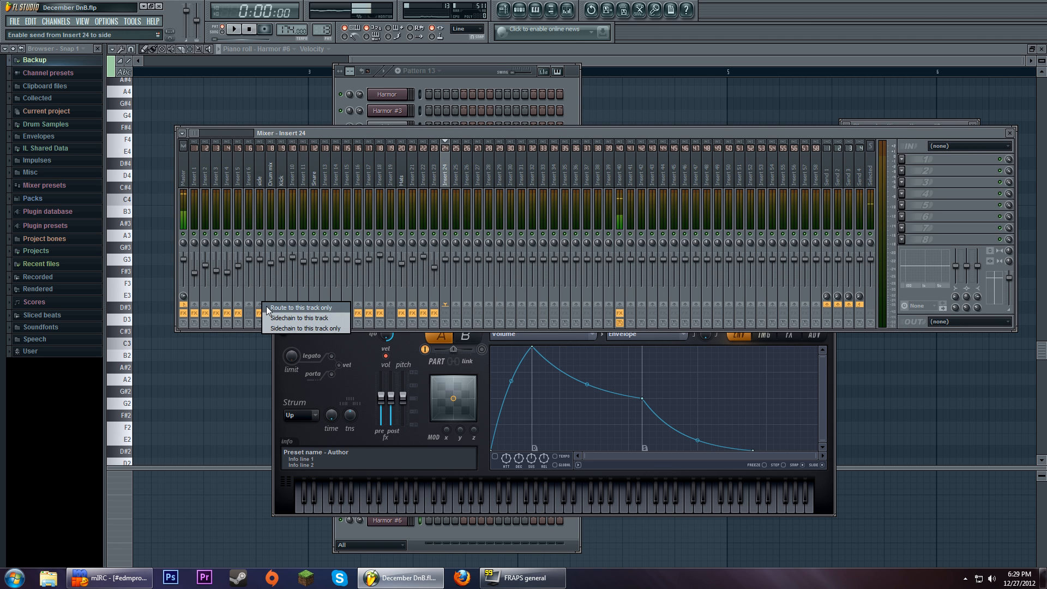
click(280, 307)
key(F12)
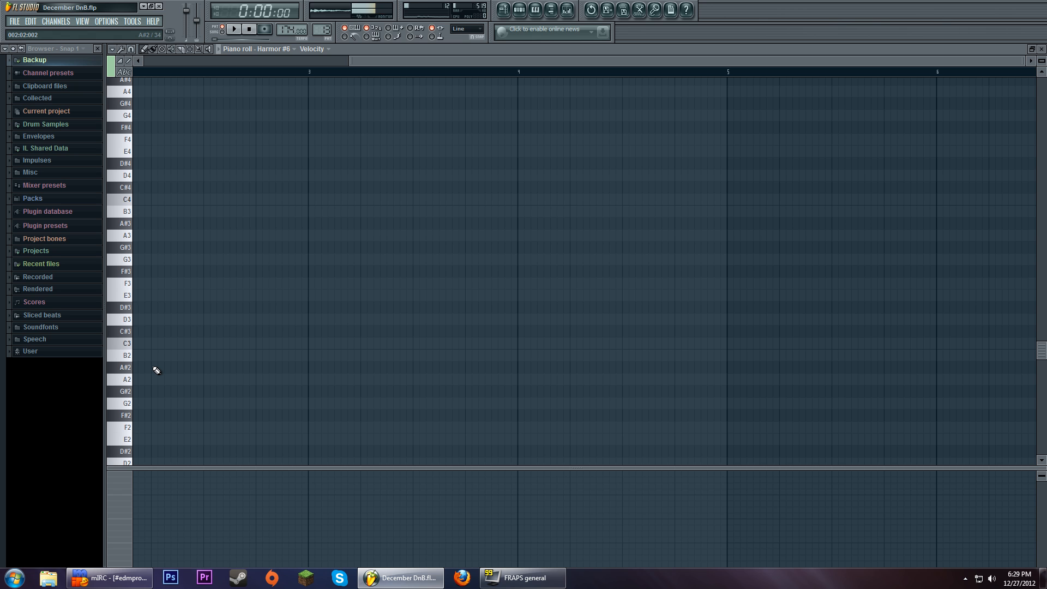
- Audition low keys and draw a one-bar F#2 note at the start of Harmor #6's piano roll
scroll(129, 312, down, 4)
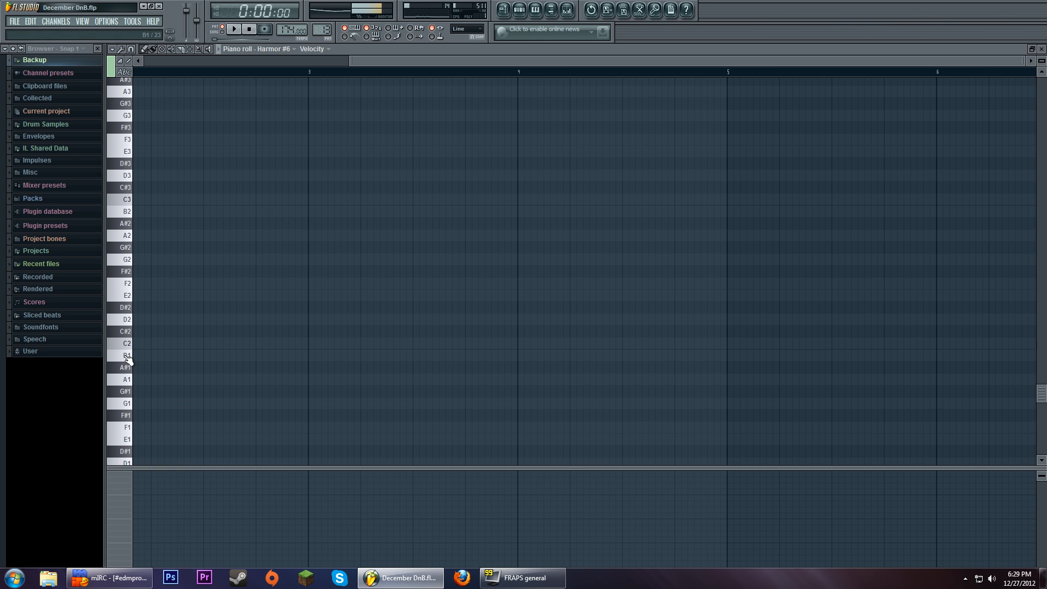
click(130, 307)
click(130, 281)
click(130, 275)
drag(136, 274, 100, 275)
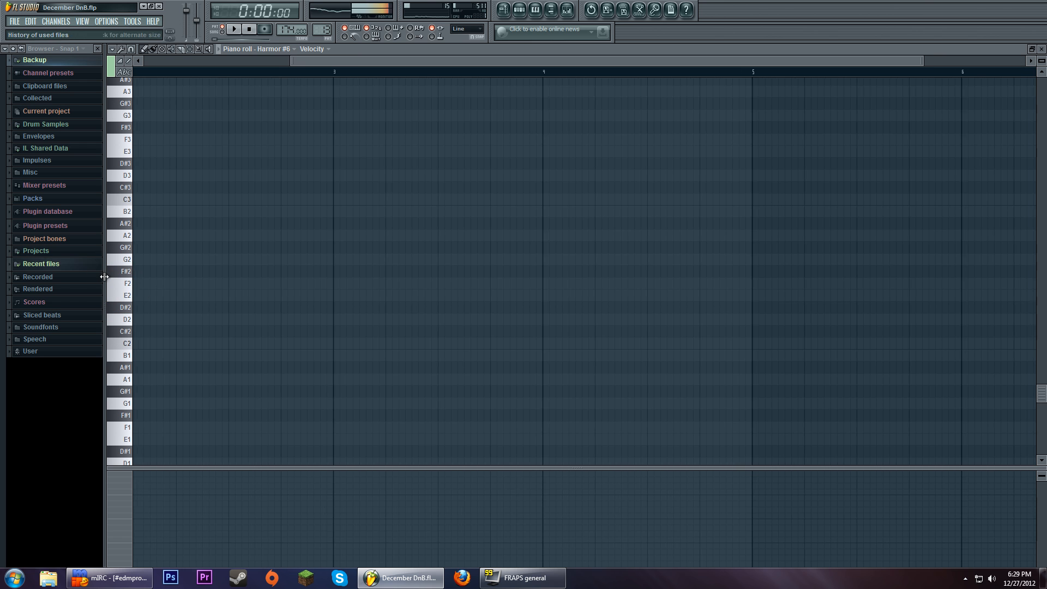
drag(192, 301, 381, 326)
mouse_move(329, 295)
mouse_down()
mouse_move(138, 295)
mouse_move(339, 298)
mouse_up()
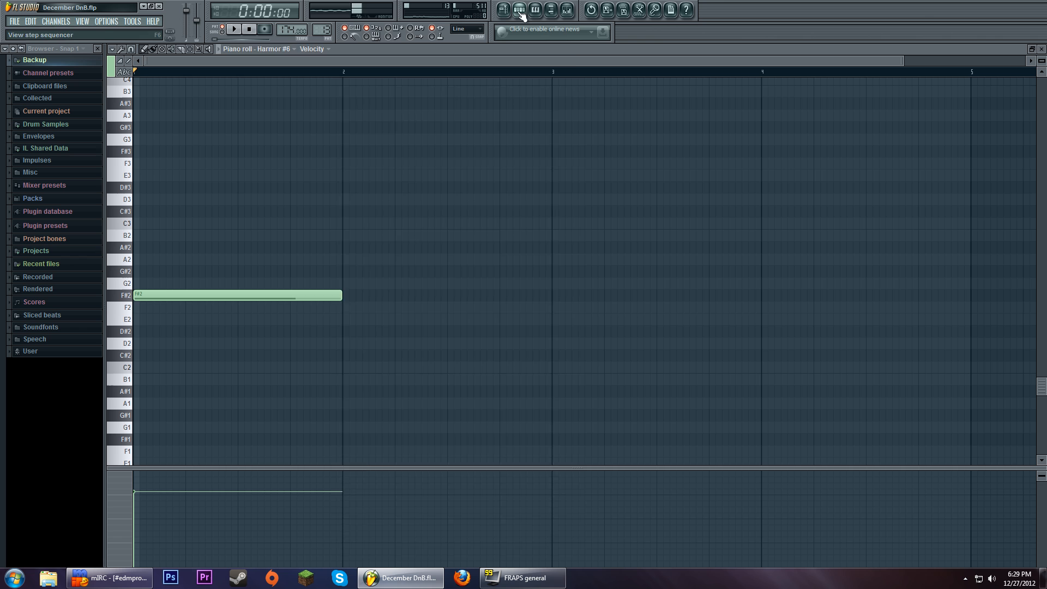
- Reopen Harmor #6, look over its preset list without loading one, and move the step sequencer up
click(519, 9)
click(397, 520)
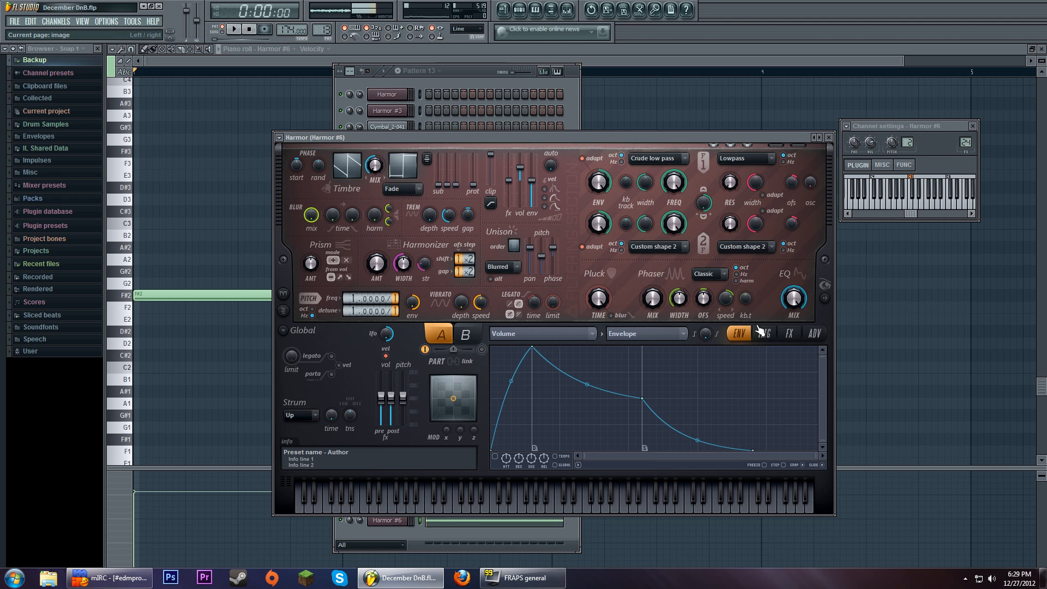
click(279, 138)
mouse_move(297, 170)
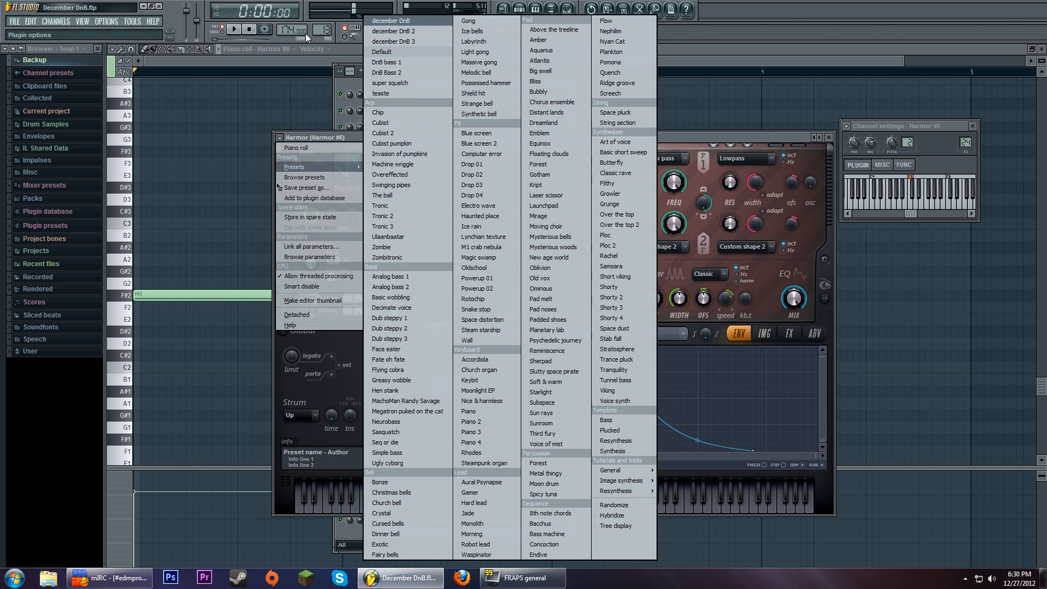
click(343, 89)
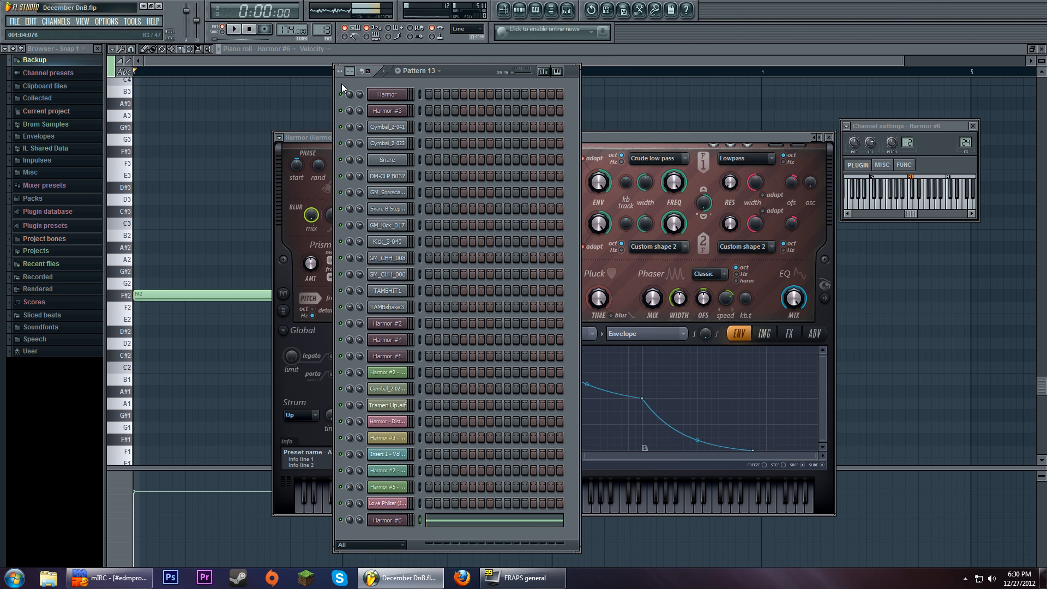
drag(471, 71, 481, 57)
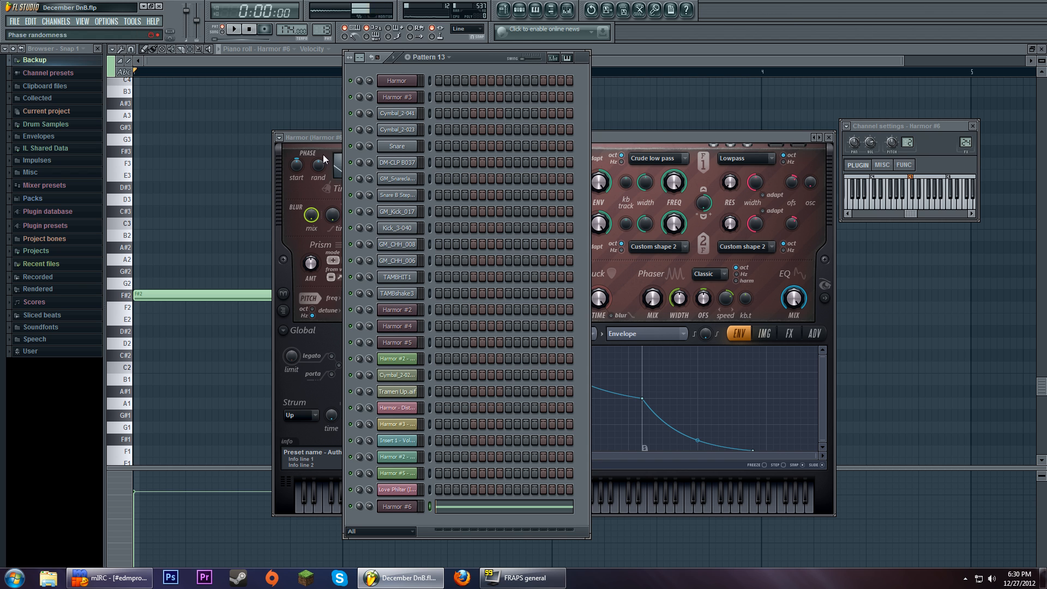
- Bring the Harmor #6 window forward, then play the pattern several times and audition an E4 note to hear the default sound
drag(660, 139, 594, 118)
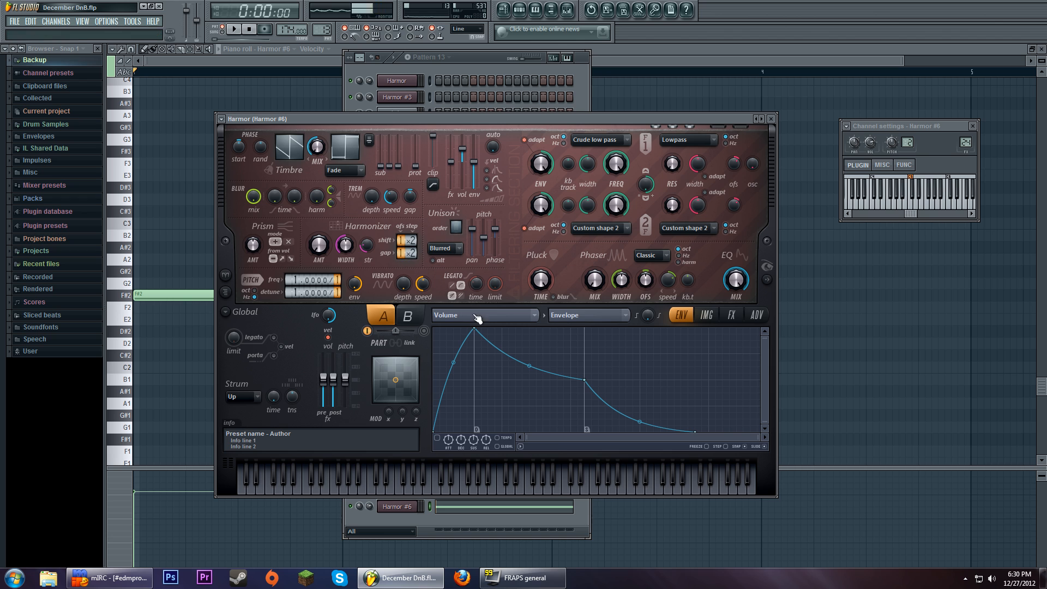
click(235, 30)
click(249, 30)
key(z)
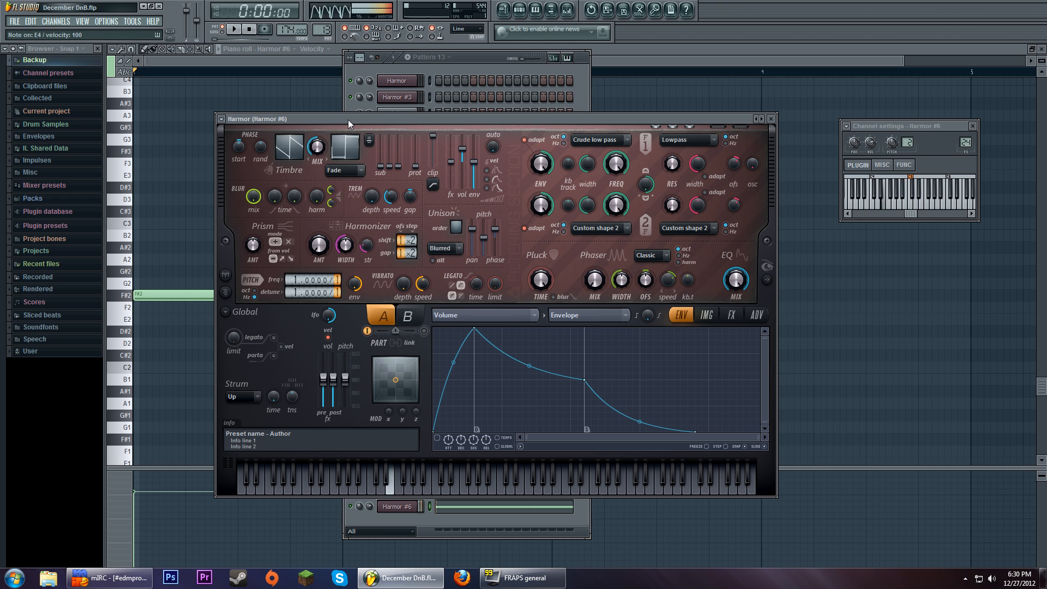
click(234, 30)
click(249, 31)
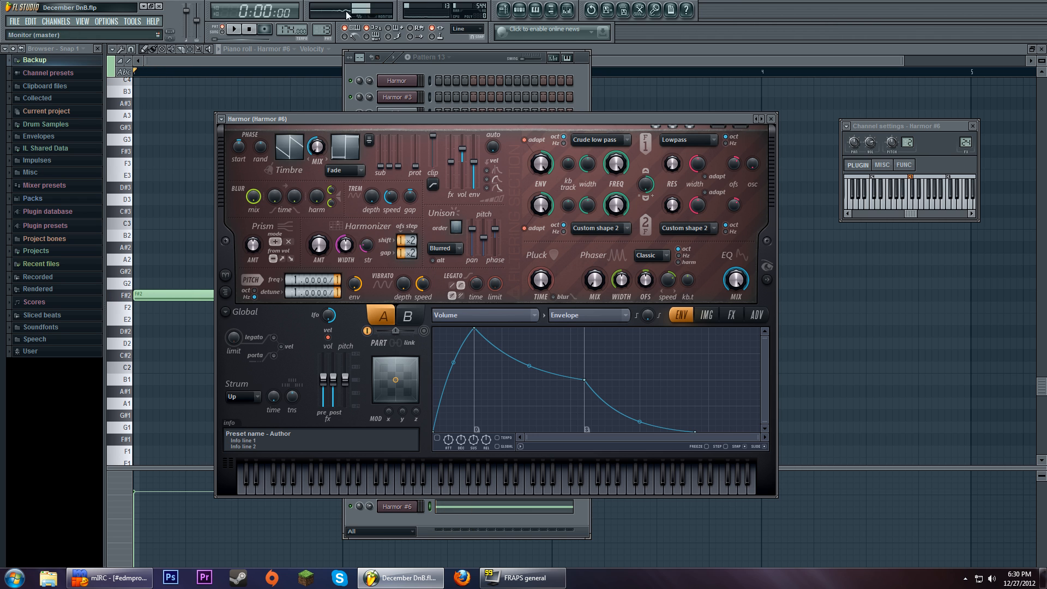
click(235, 30)
click(249, 31)
- Show the Master track in the mixer, open its Maximus, and play the pattern to watch the compression curve
double_click(966, 142)
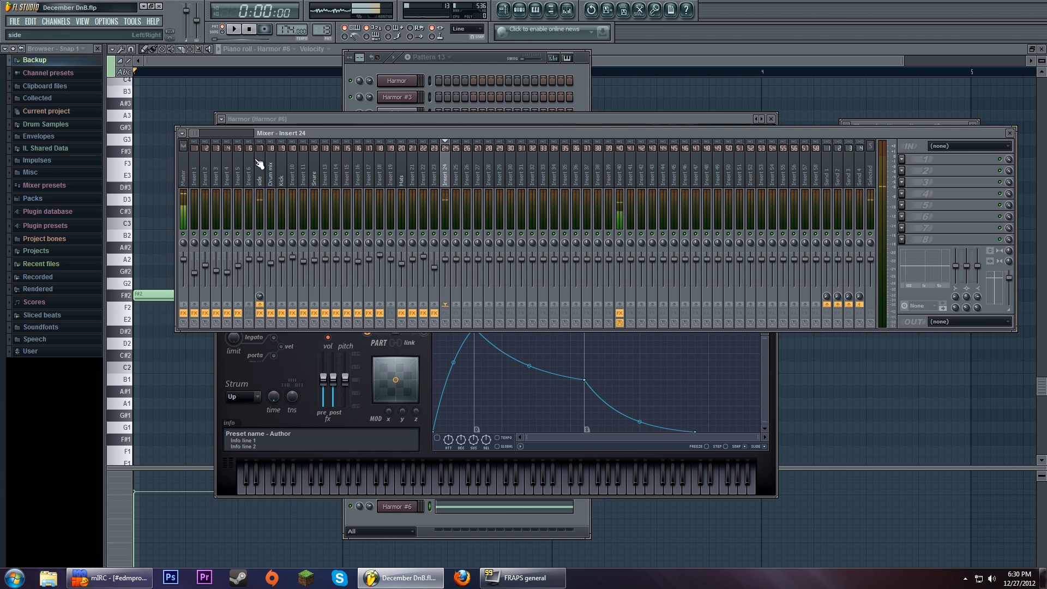
click(183, 174)
click(941, 228)
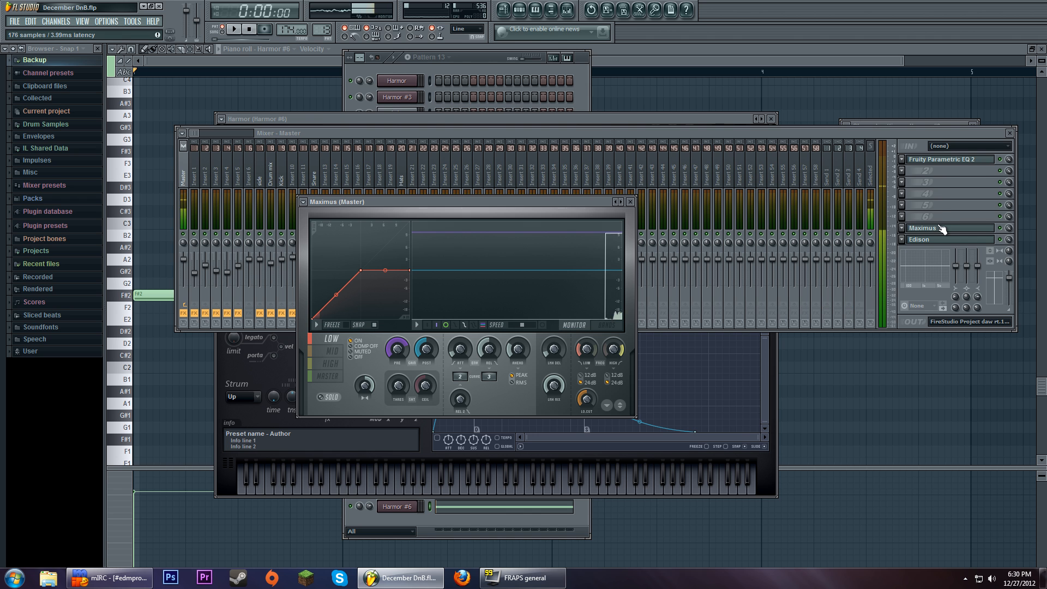
click(240, 30)
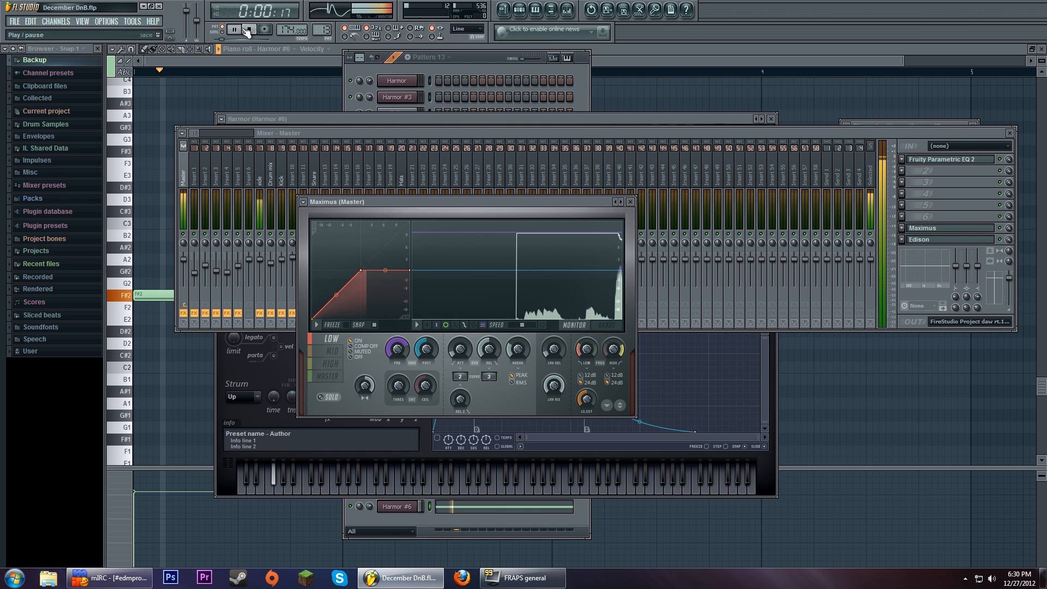
click(249, 29)
- Set Harmor #6's unison distribution to Classic and raise the unison order, checking it with a short pattern playback
click(585, 116)
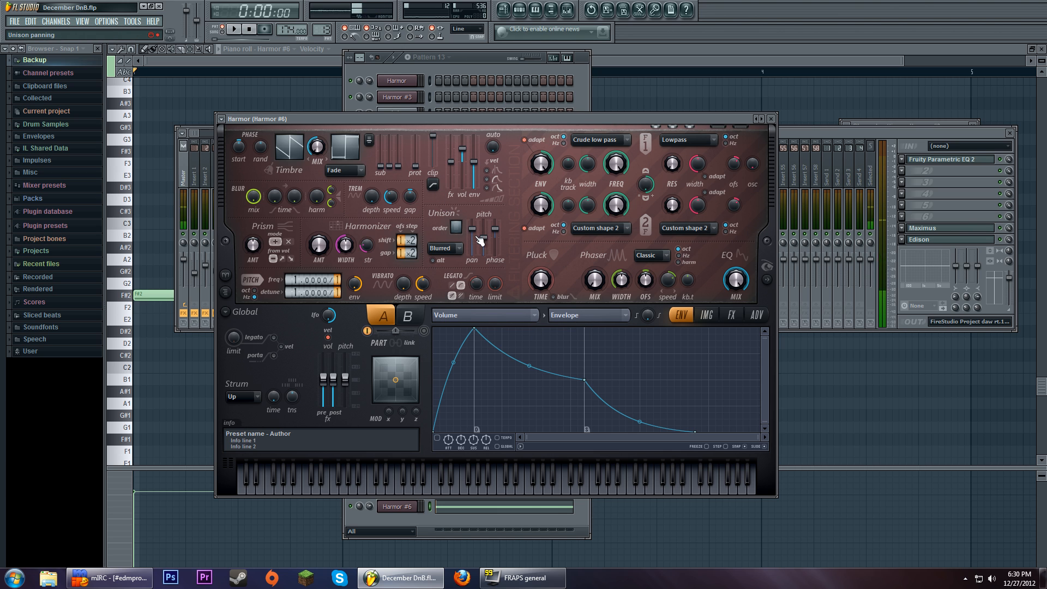
click(445, 248)
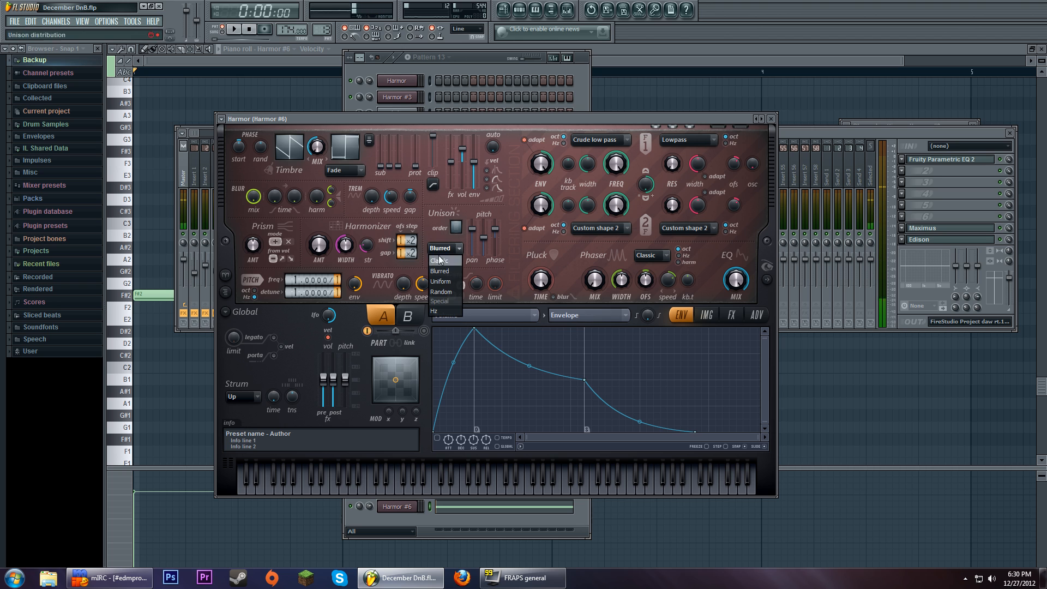
click(448, 261)
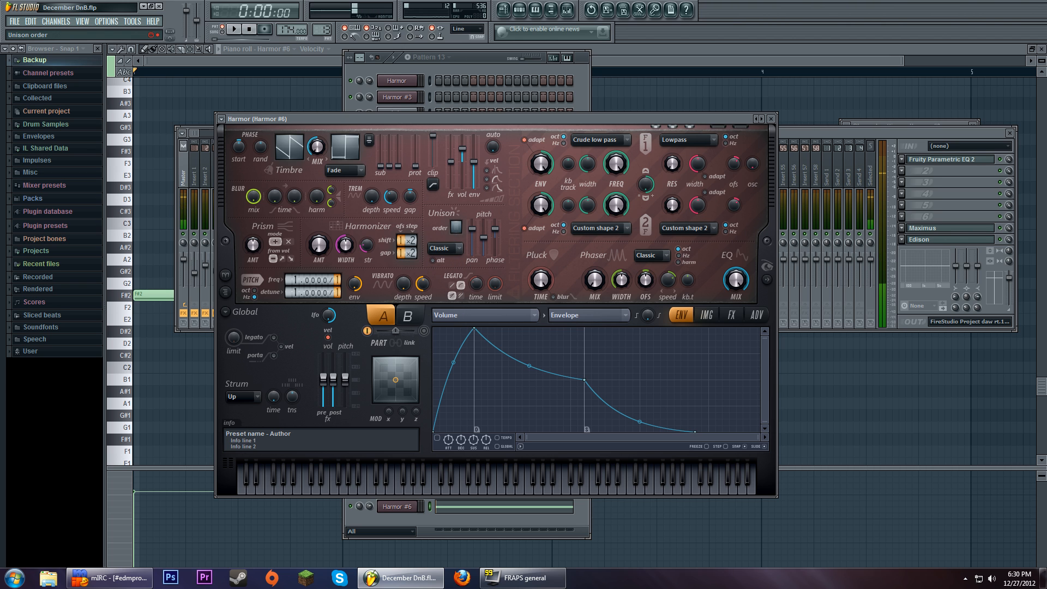
drag(457, 227, 456, 220)
click(235, 30)
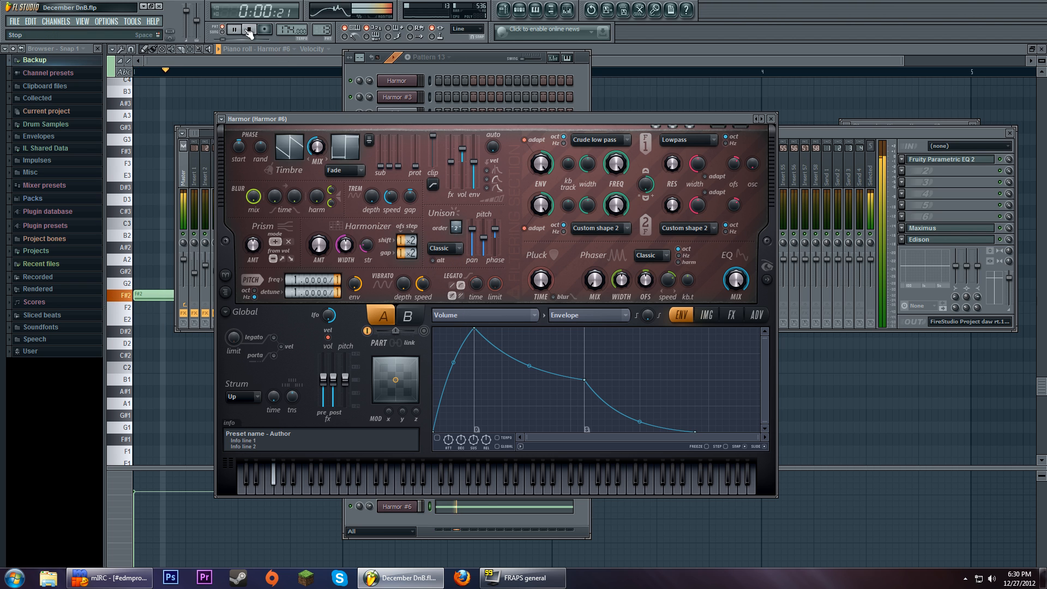
click(249, 30)
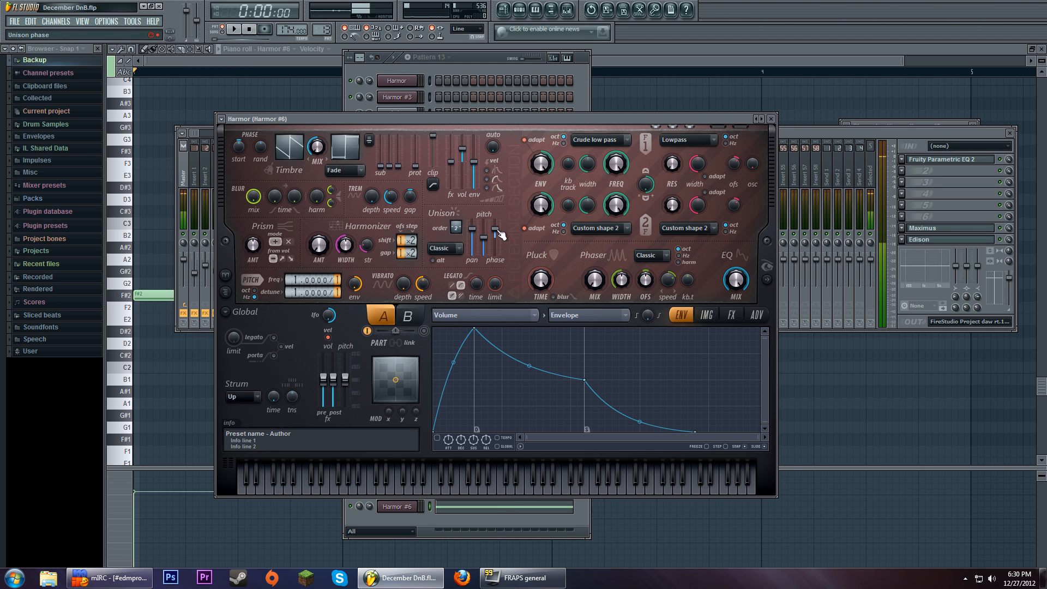
- Lower the unison phase and panning and raise the unison pitch, checking the detuned sound with playback and a few keys
drag(500, 235, 501, 243)
mouse_move(472, 235)
mouse_down()
mouse_move(472, 259)
mouse_move(484, 228)
mouse_up()
click(237, 30)
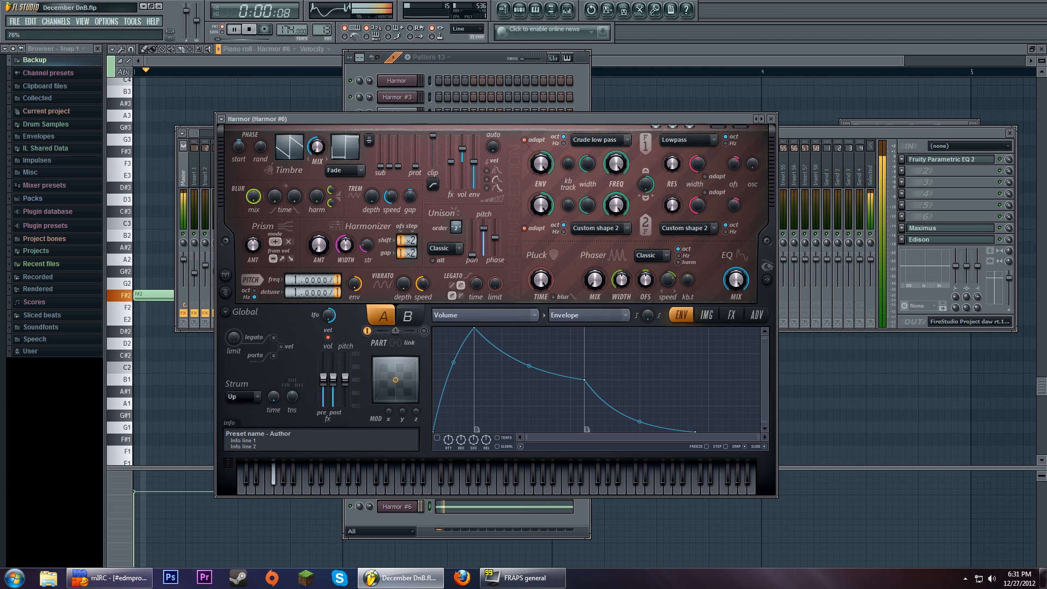
key(space)
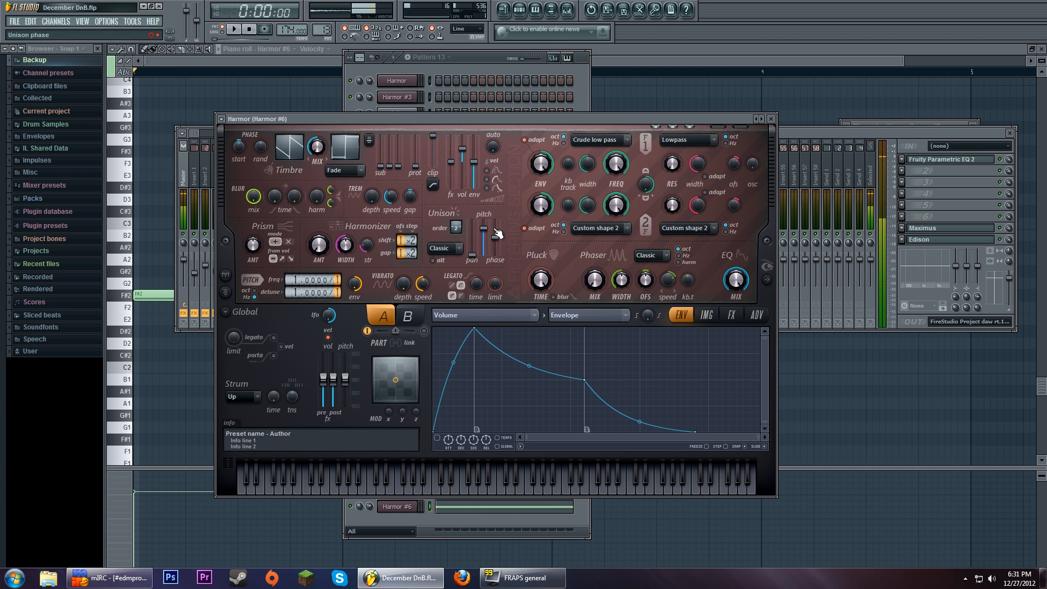
click(402, 487)
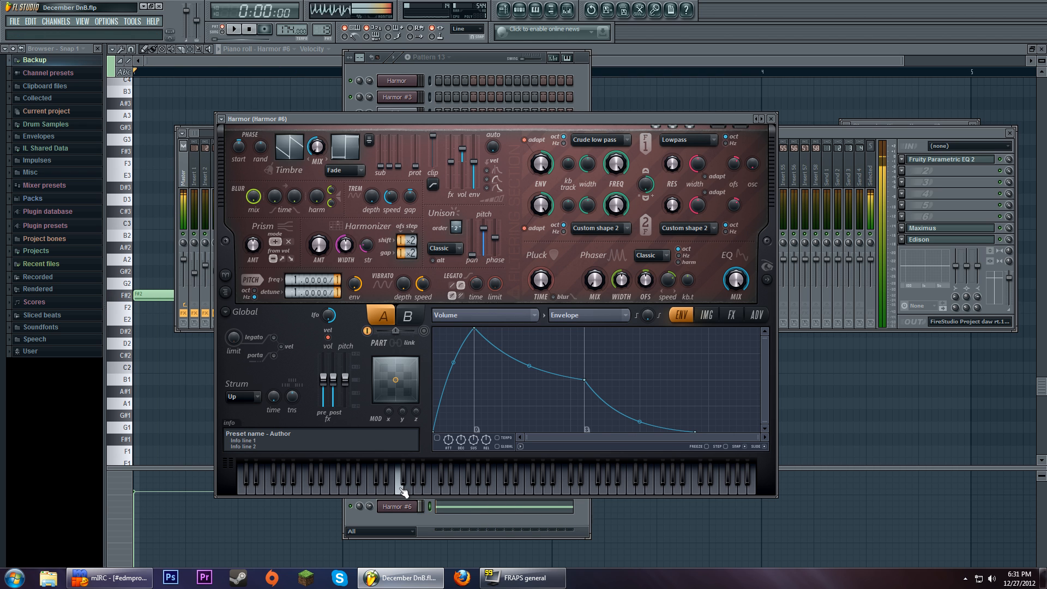
click(319, 491)
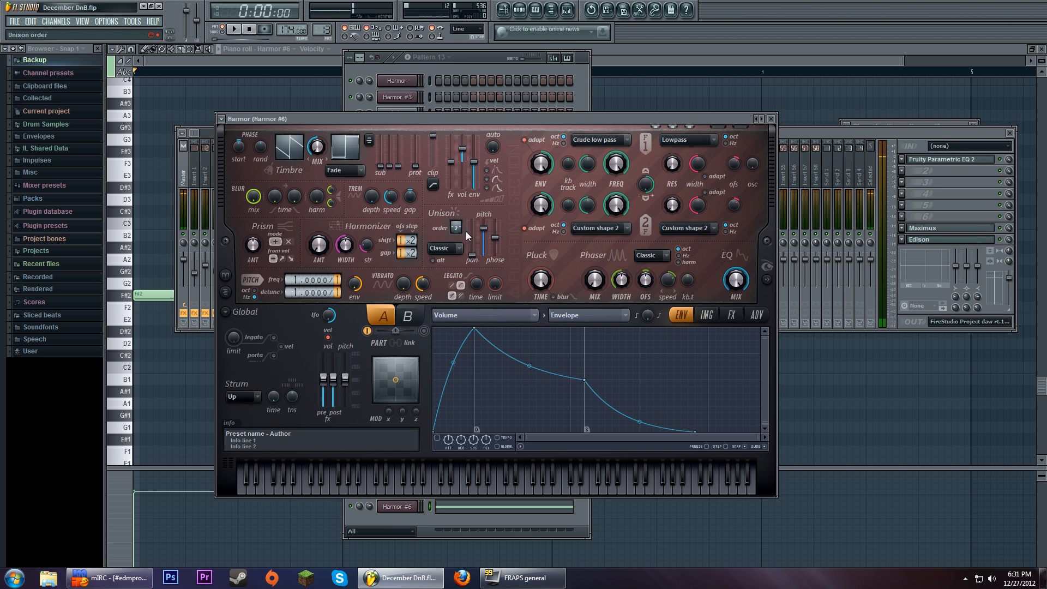
- Try Cube distortion with a raised distortion filter on Harmor #6's effects page and play the pattern
click(732, 317)
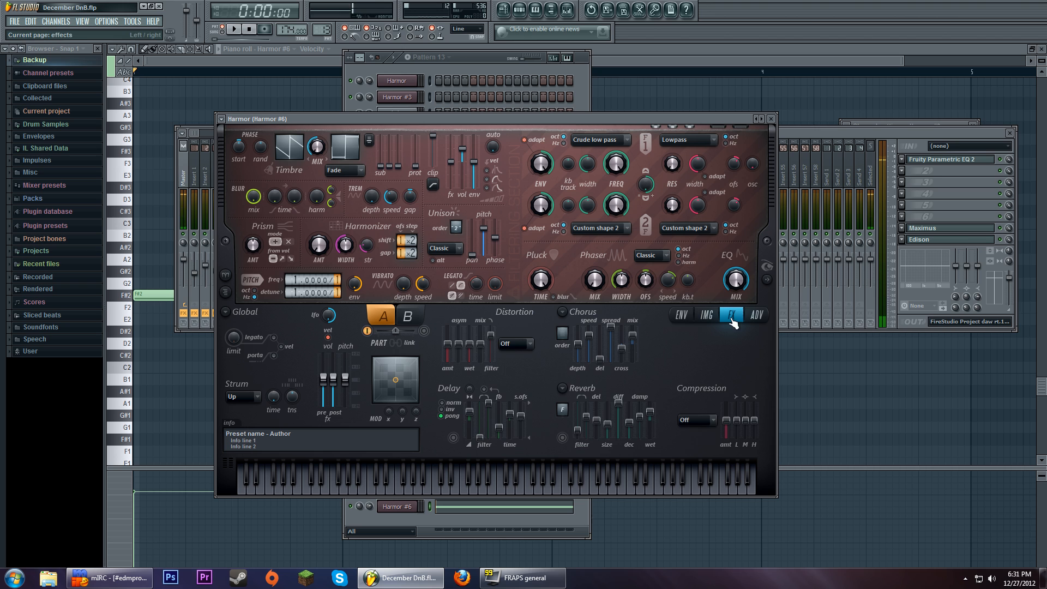
click(530, 344)
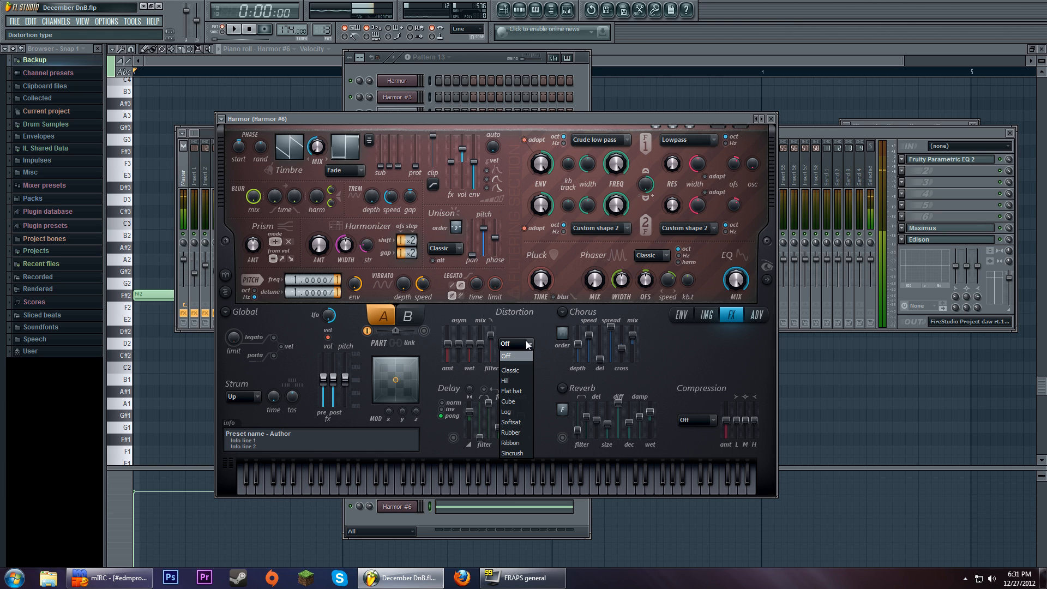
click(527, 402)
drag(487, 335, 490, 326)
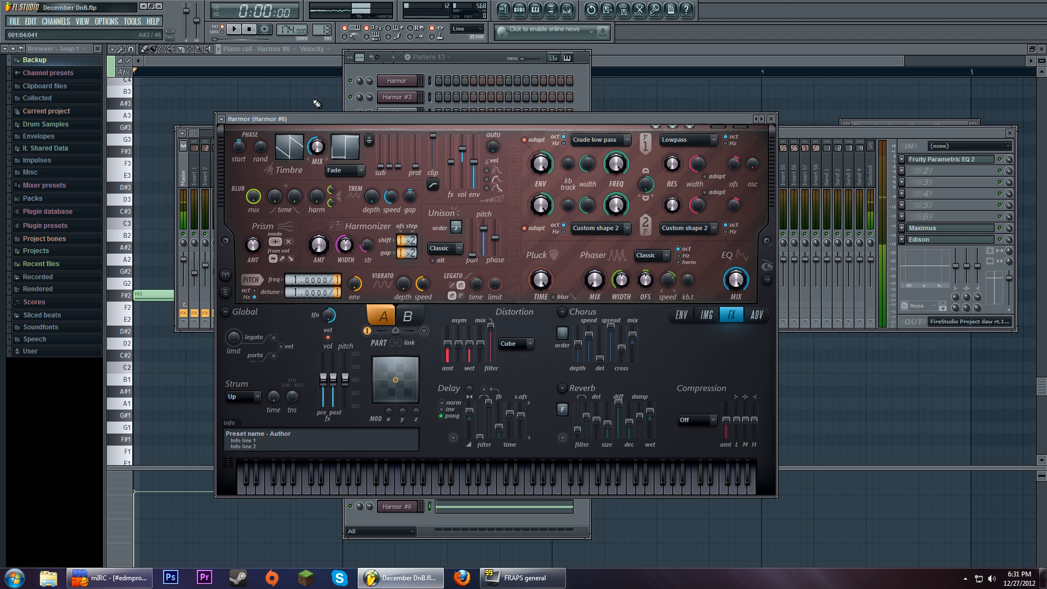
click(234, 29)
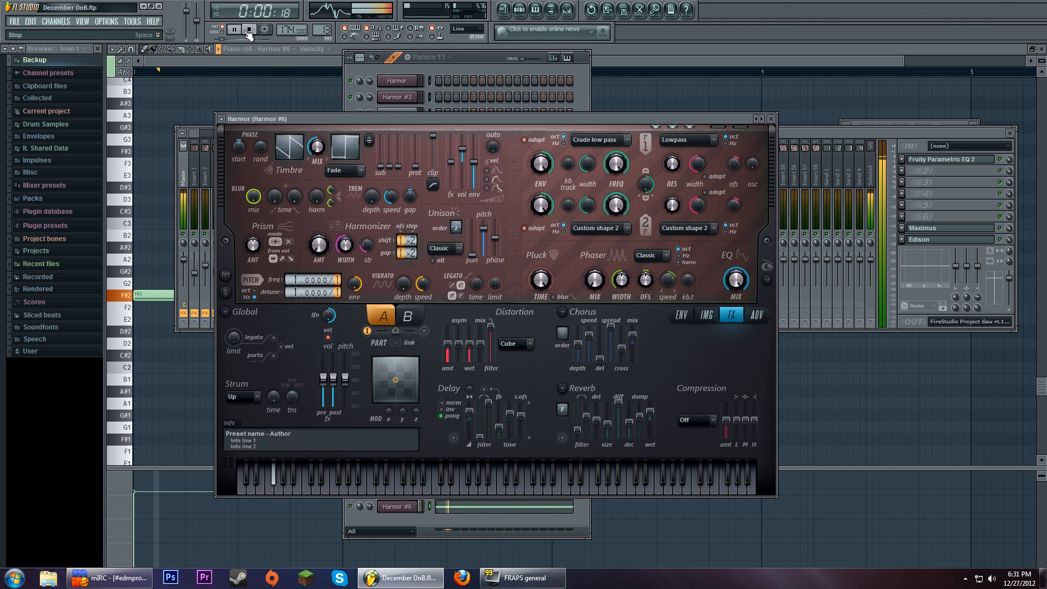
click(249, 30)
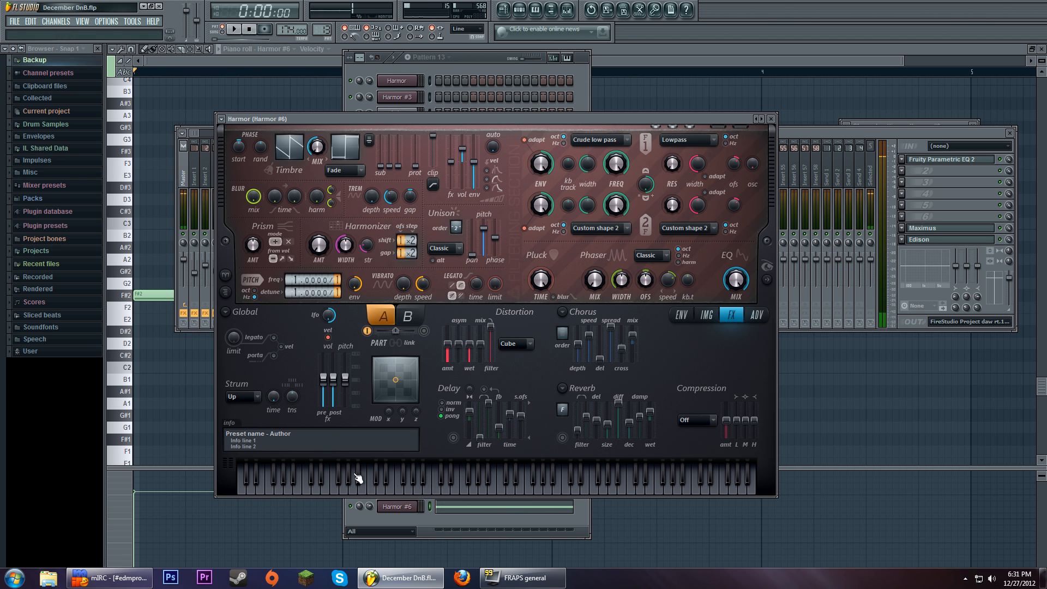
- Audition several keys across Harmor #6's keyboard to hear the distorted unison sound in different registers
click(358, 479)
click(343, 481)
click(338, 480)
click(409, 488)
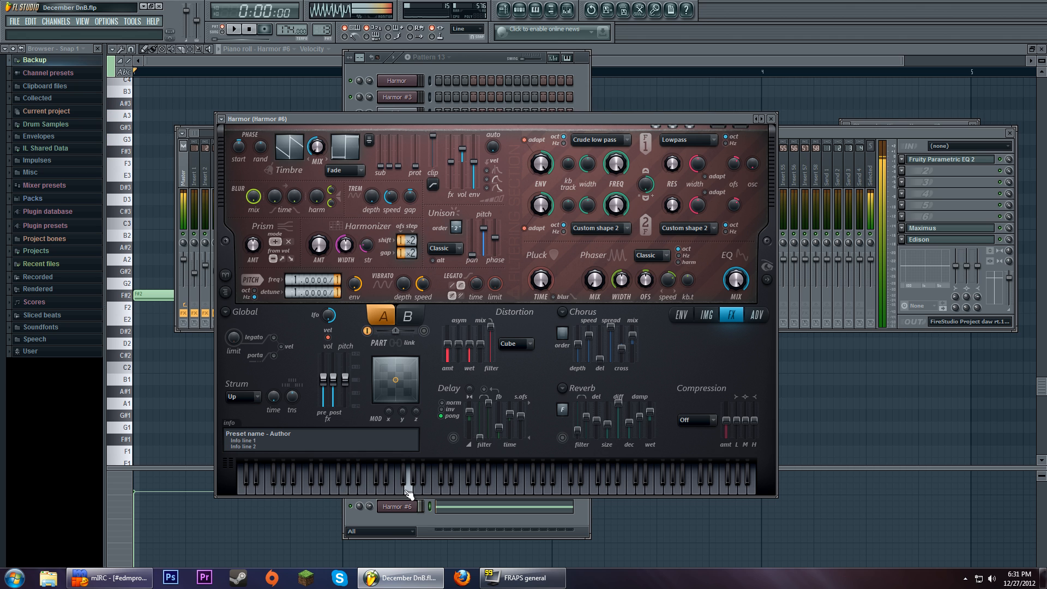
click(363, 488)
click(309, 491)
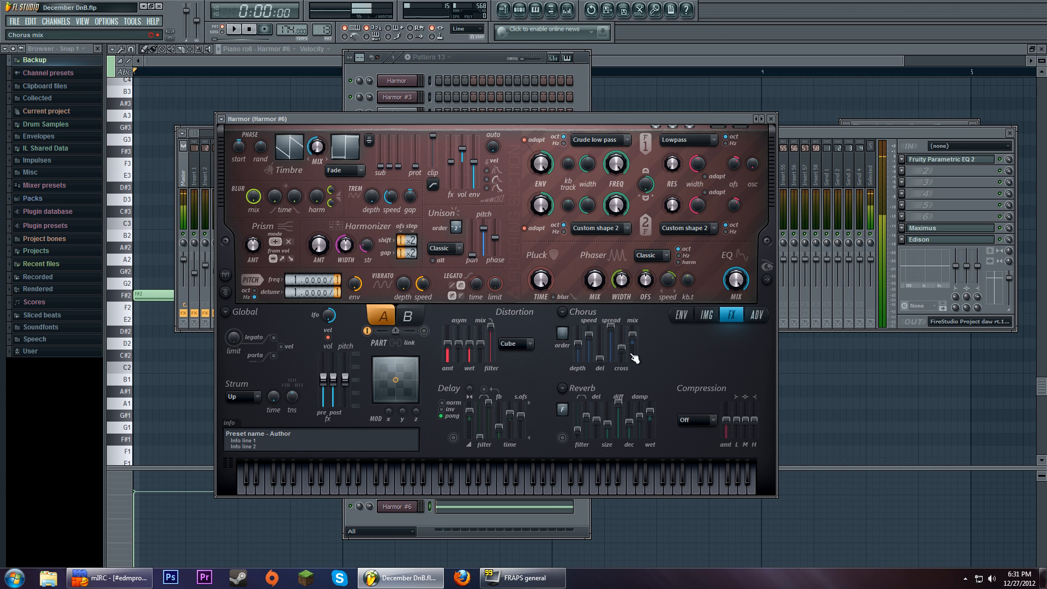
- Show the Harmonic unison pitch shape in Harmor #6's envelope editor and open the spectrum visualization
click(682, 316)
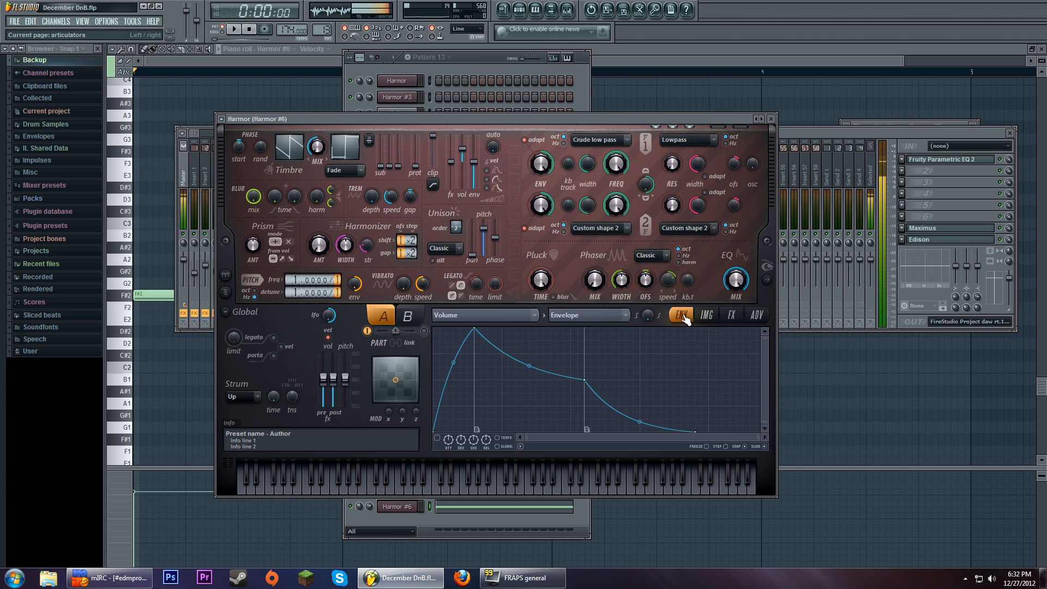
click(504, 315)
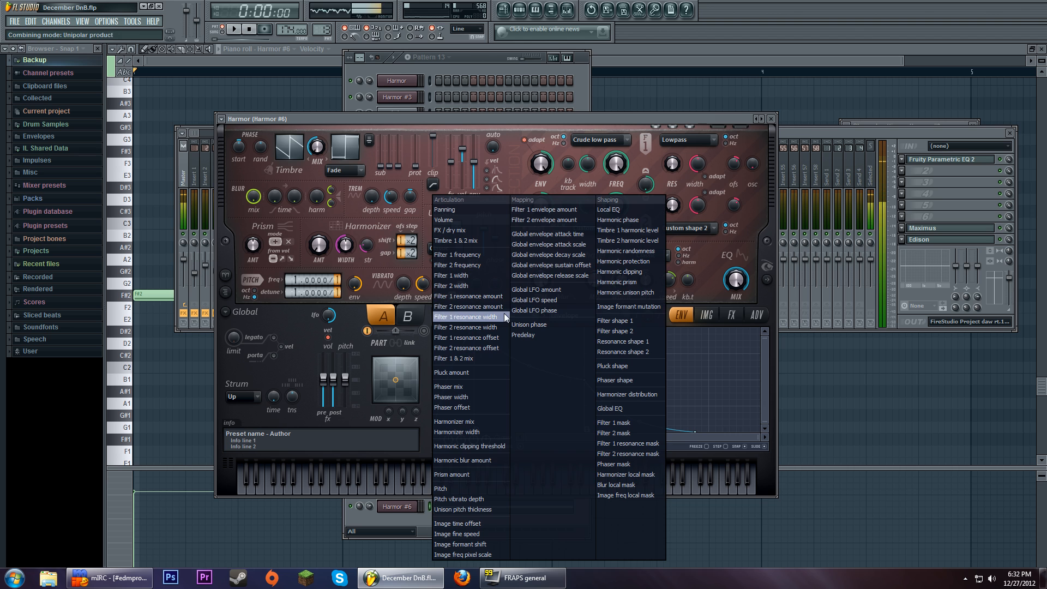
click(636, 292)
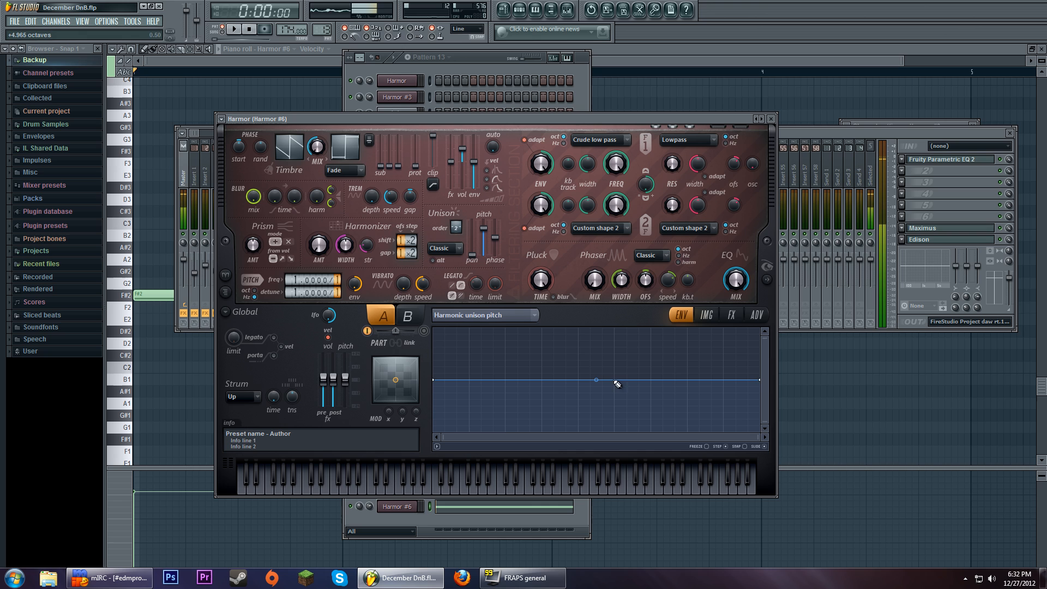
click(767, 279)
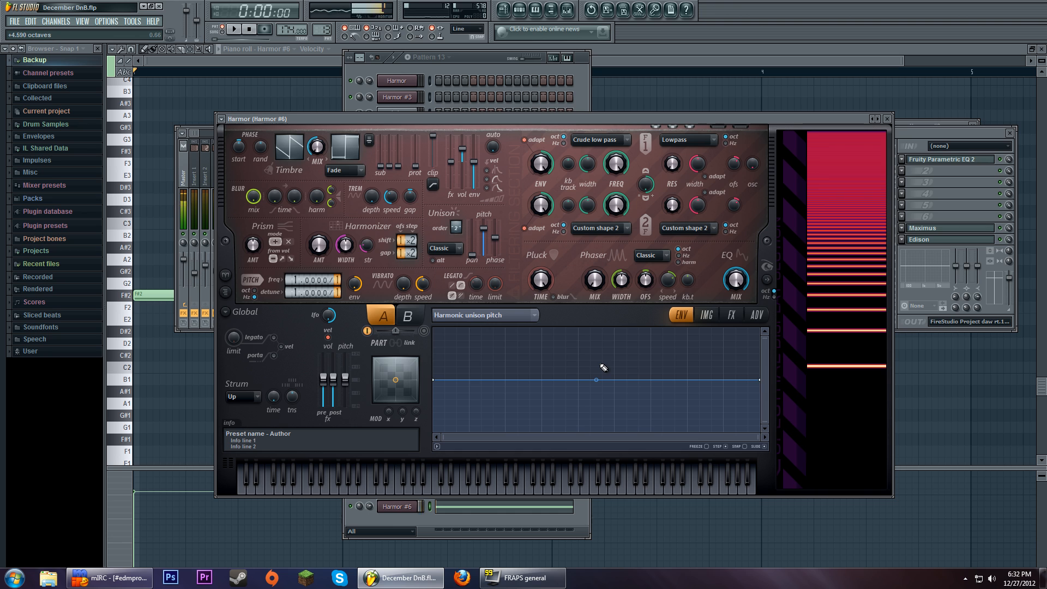
- Try a steep dip at the low-harmonic end of the Harmonic unison pitch curve, auditioning a high and a low key
drag(441, 386, 426, 442)
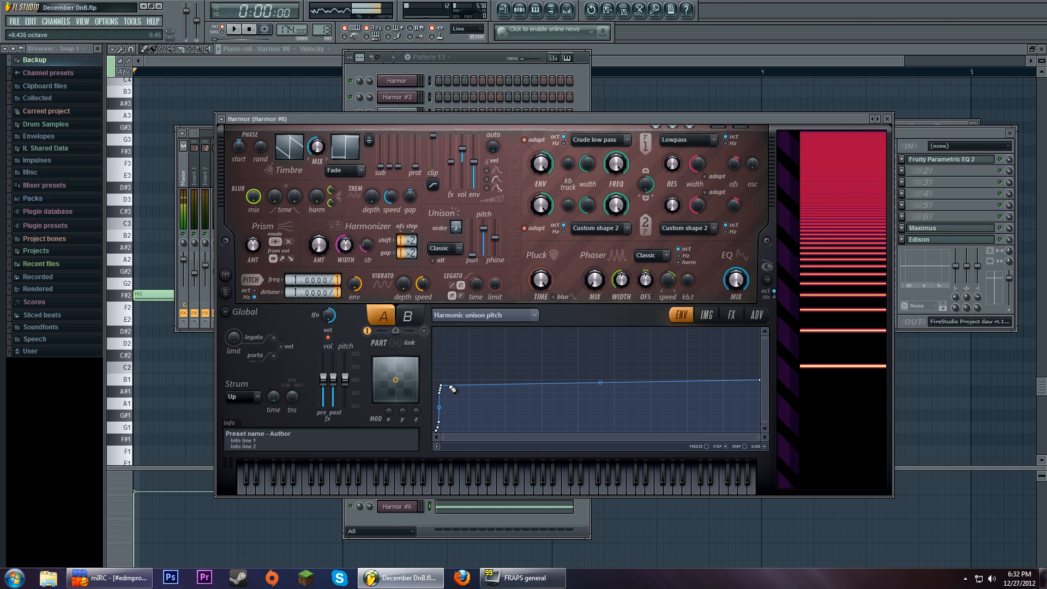
drag(451, 386, 442, 380)
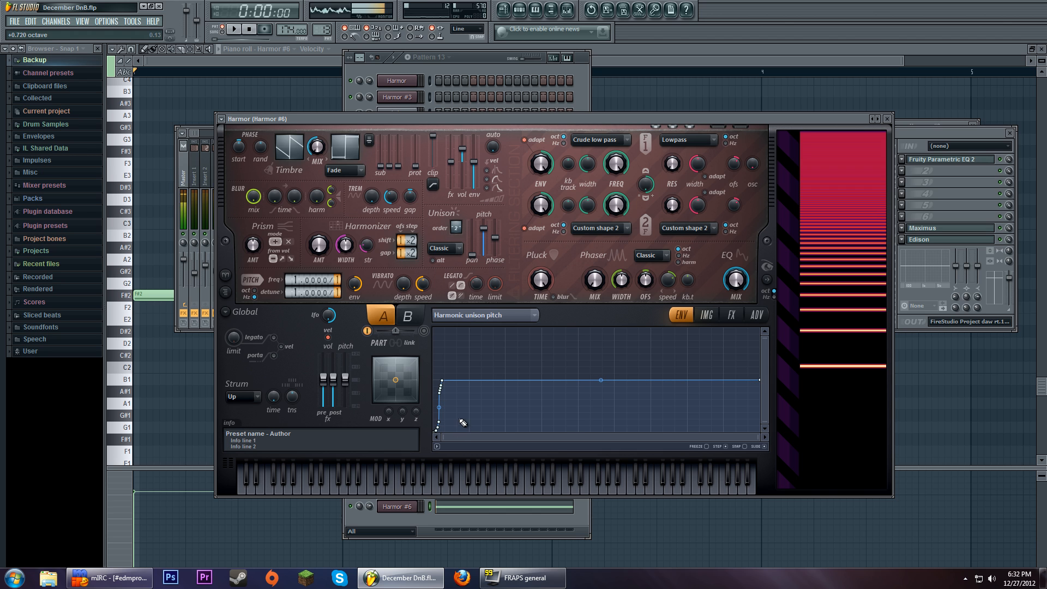
click(490, 488)
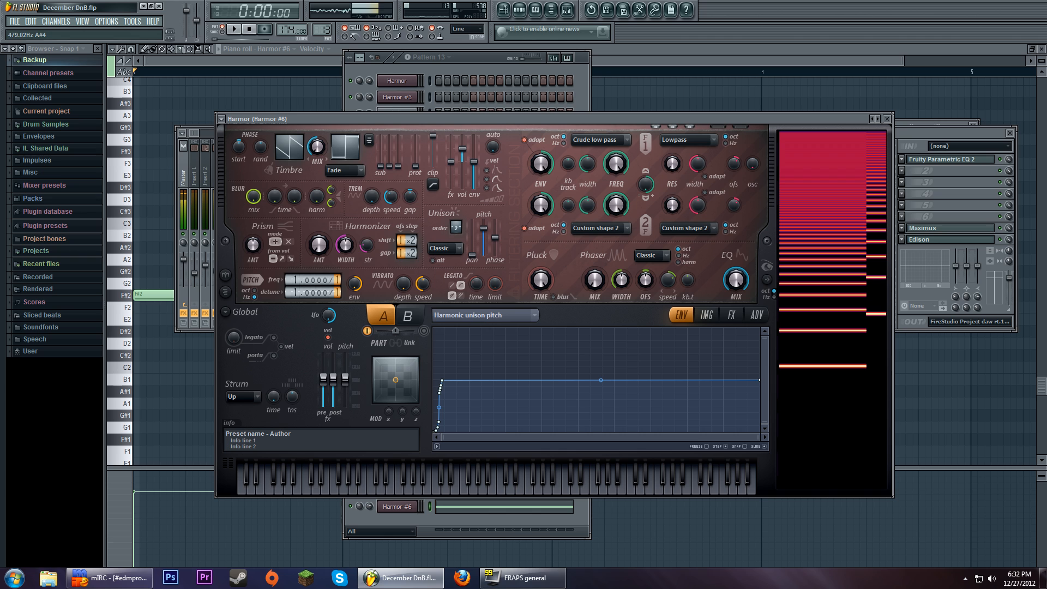
click(288, 484)
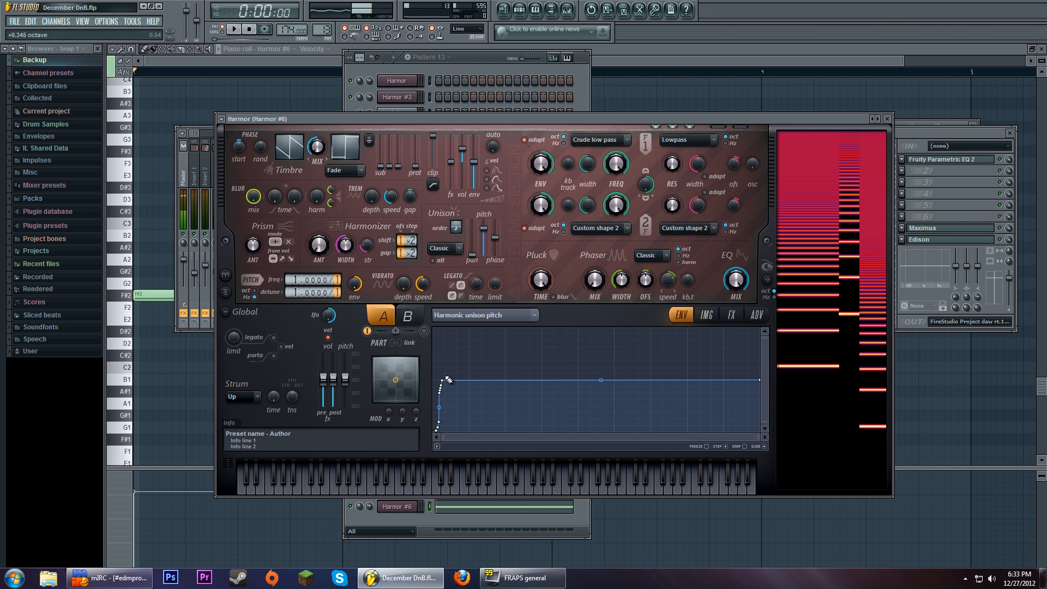
drag(441, 379, 434, 381)
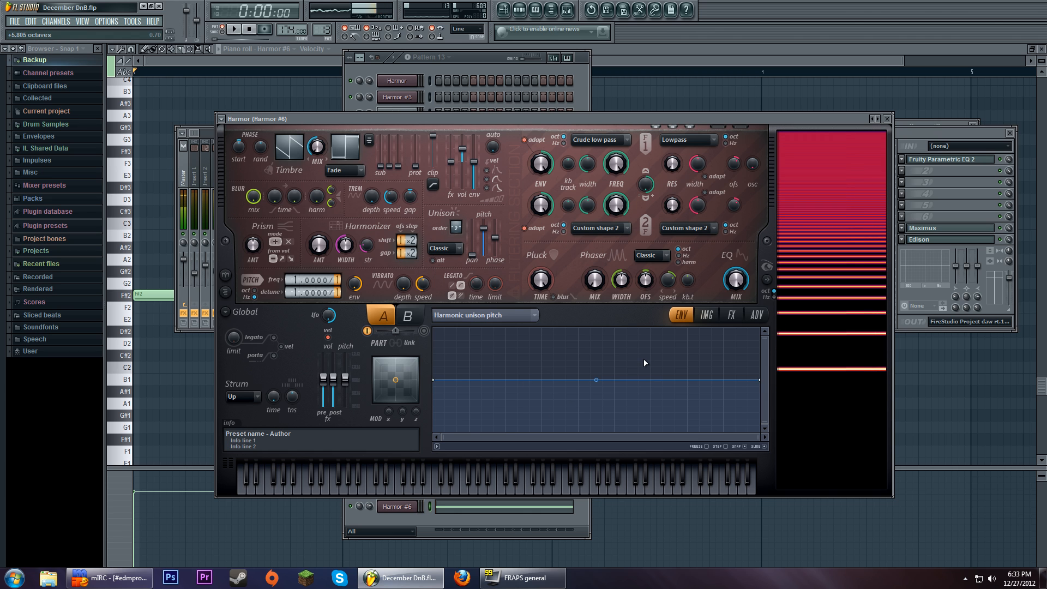
- Add three points to the flat Harmonic unison pitch curve, with the middle one at +4.000 octaves slightly above the centre line
right_click(470, 380)
right_click(651, 380)
right_click(580, 373)
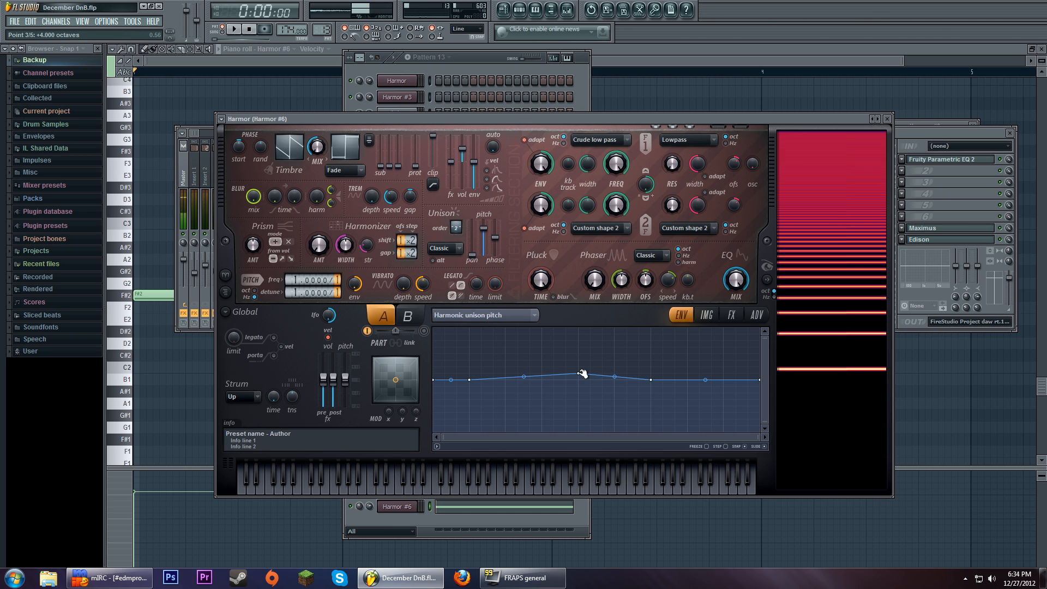
- Return to Harmor #6's effects page and audition low keys while comparing their harmonics in the visualization
click(731, 315)
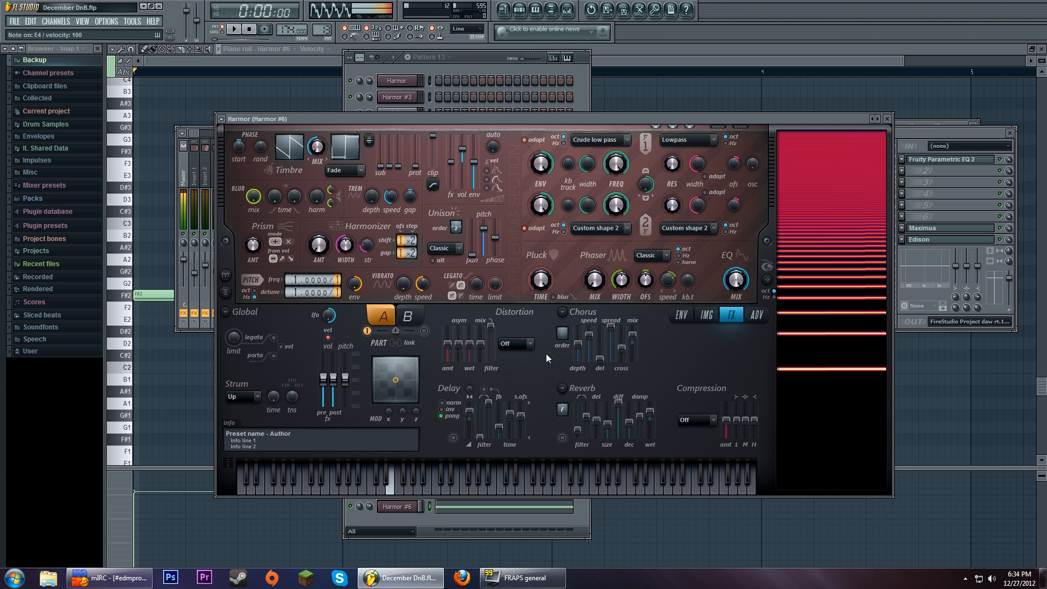
click(328, 487)
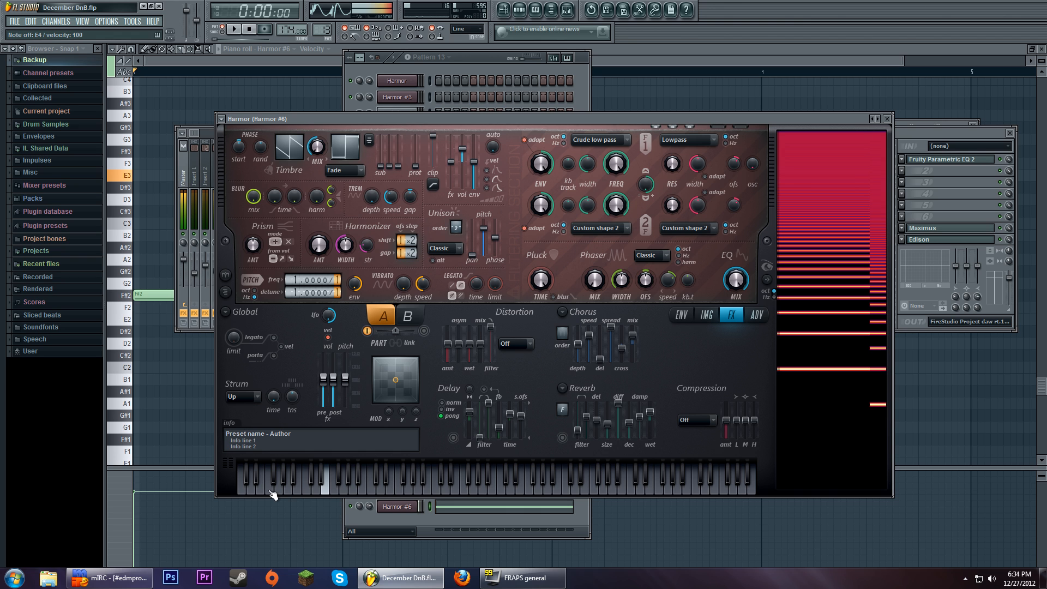
click(271, 492)
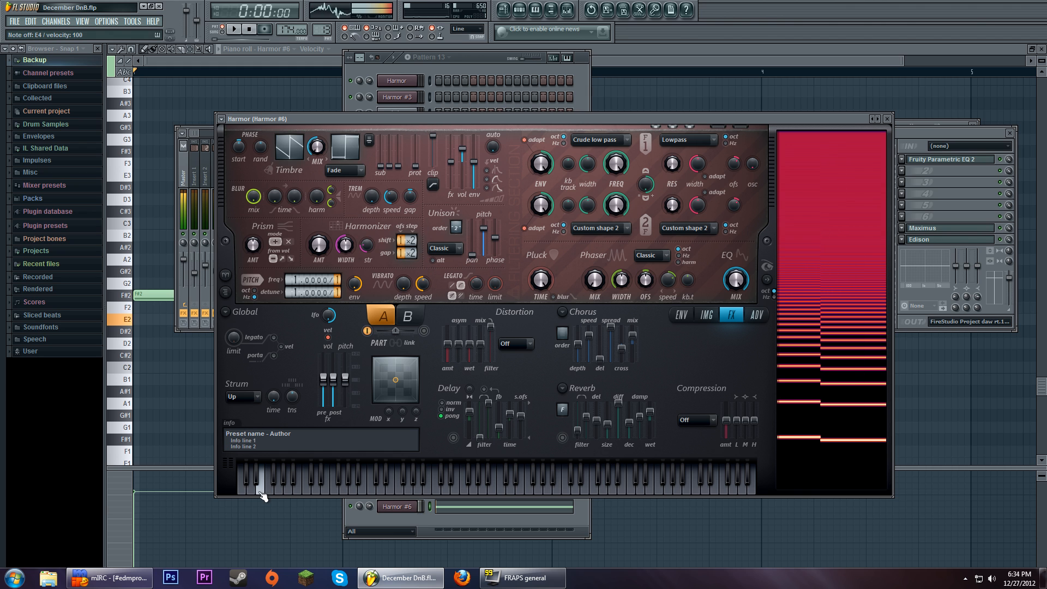
- Compare a flat and a slightly raised middle point on the Harmonic unison pitch curve, auditioning low keys, and return the point to the centre line
click(707, 315)
click(681, 314)
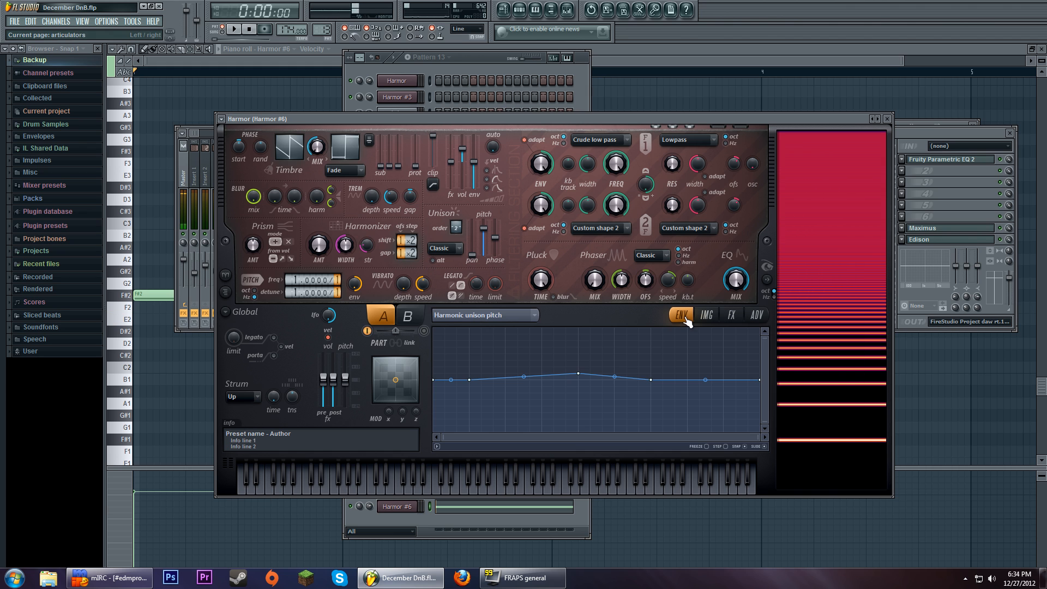
drag(581, 375, 581, 379)
click(277, 483)
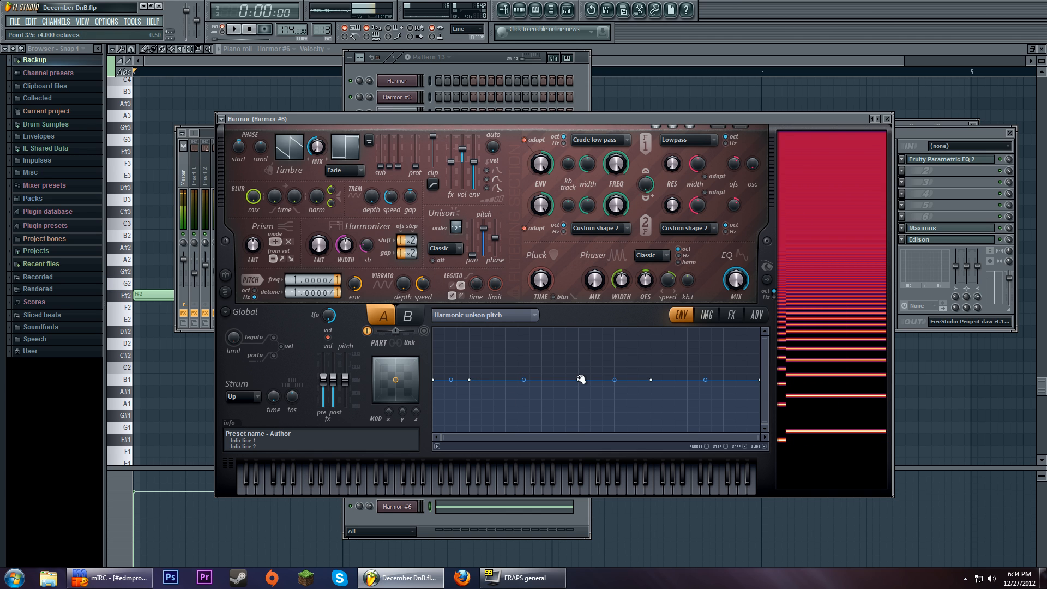
drag(579, 378, 578, 367)
click(269, 487)
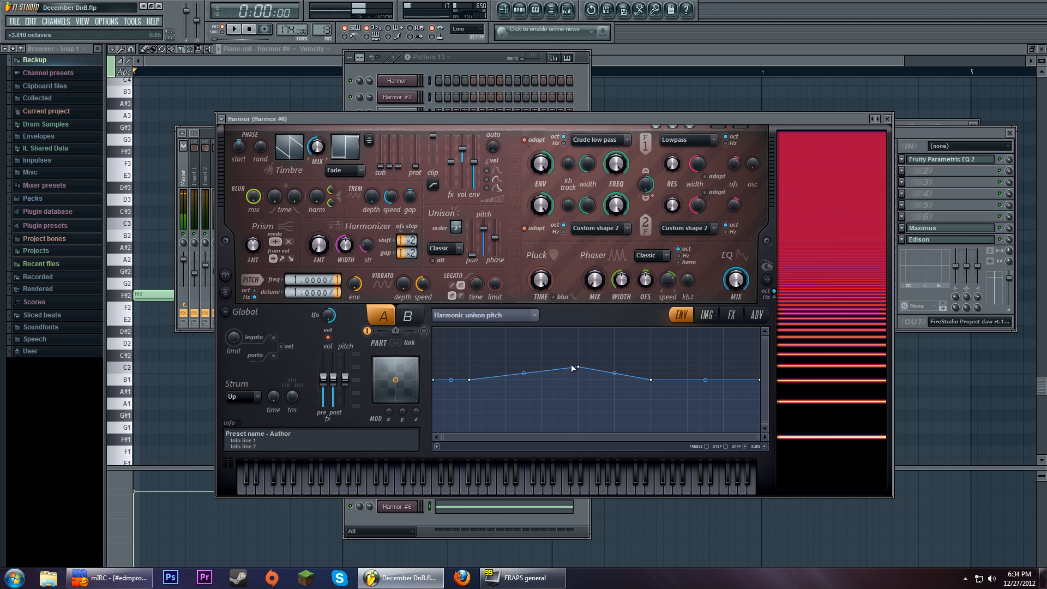
drag(578, 366, 581, 379)
- Set Harmor #6's distortion type to Cube on the effects page
click(731, 315)
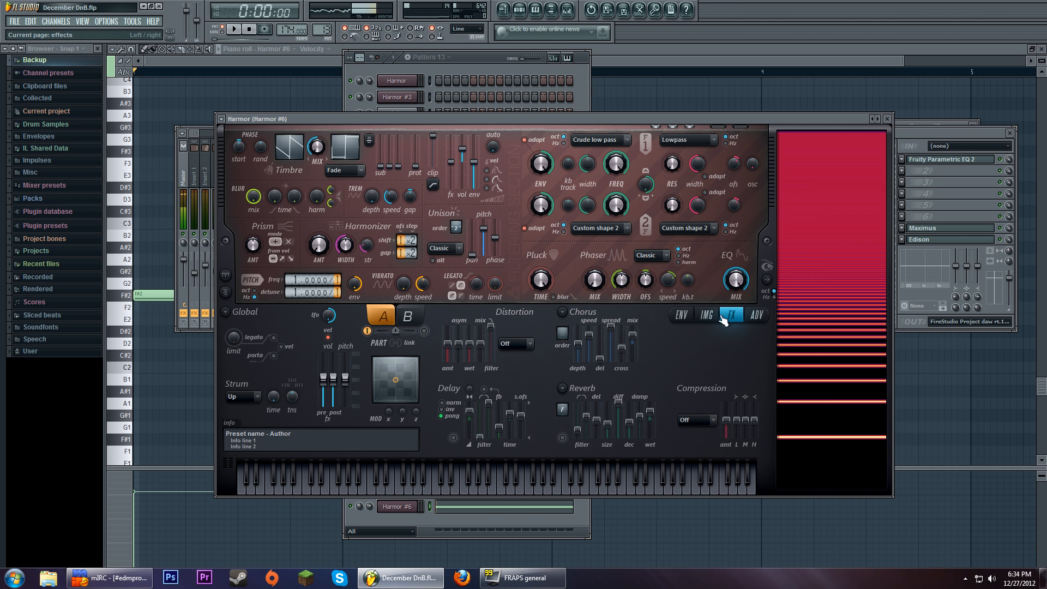
click(527, 343)
click(526, 401)
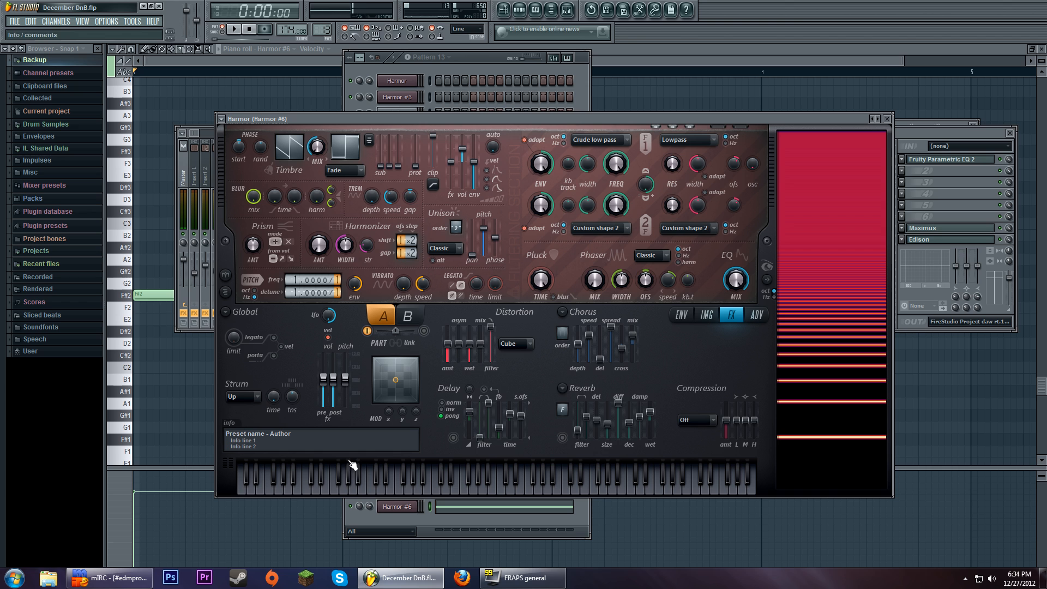
- Try the Harmonic unison pitch curve with its middle point raised, audition a low key, and flatten the point again
click(681, 315)
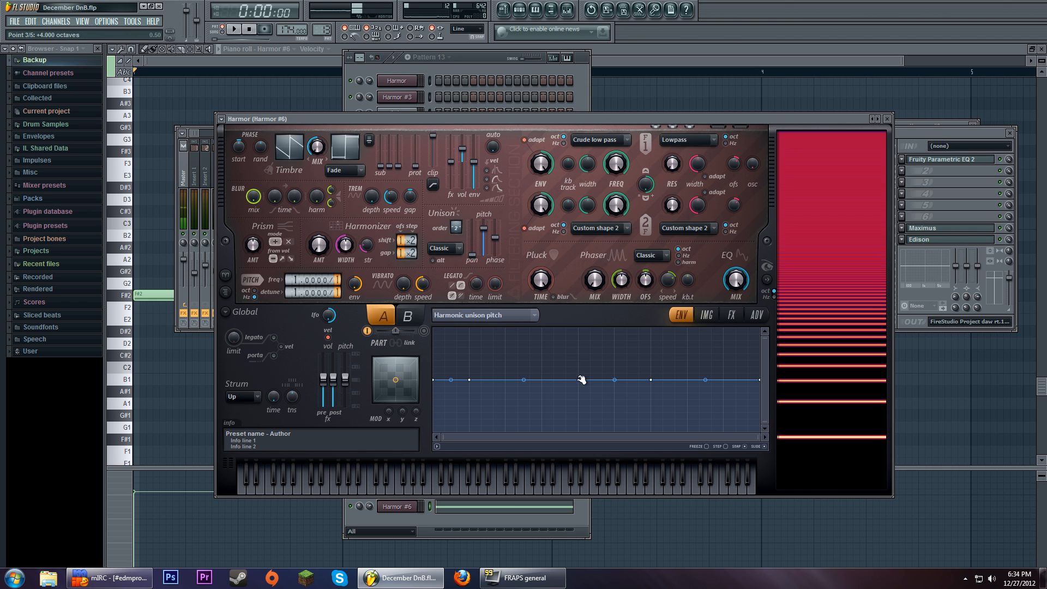
drag(580, 379, 579, 367)
click(299, 489)
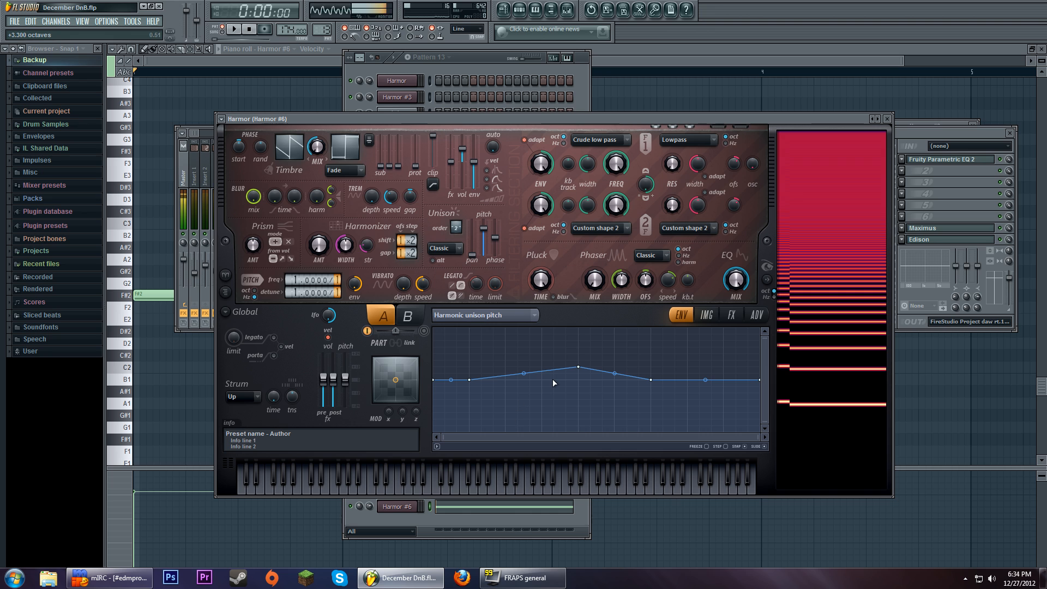
drag(578, 367, 582, 381)
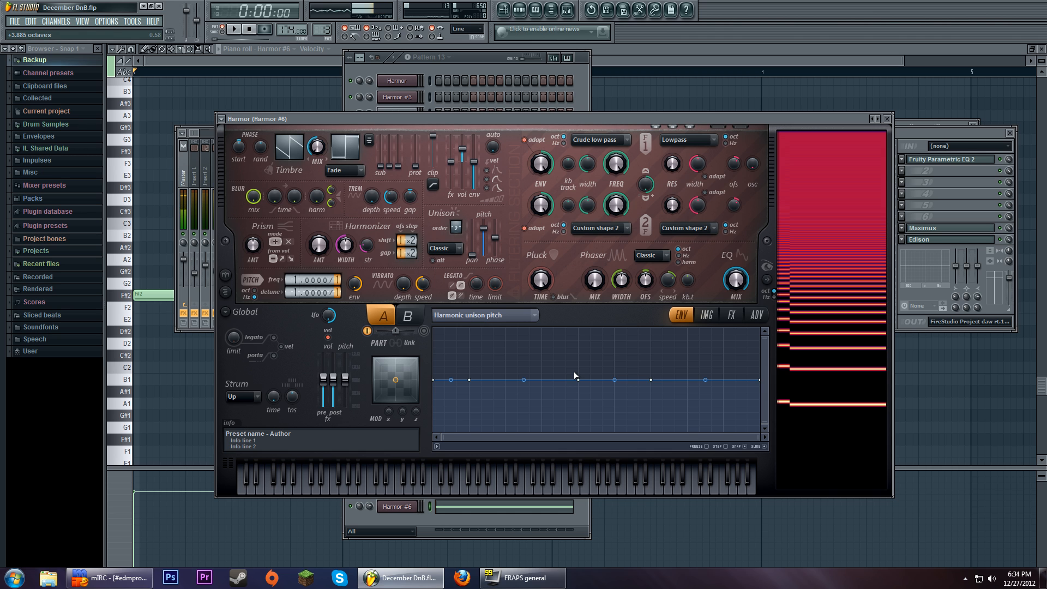
- Bend the low-harmonic end of the Harmonic unison pitch curve steeply down to the bottom and audition a higher key sliding to a low one
drag(432, 380, 451, 427)
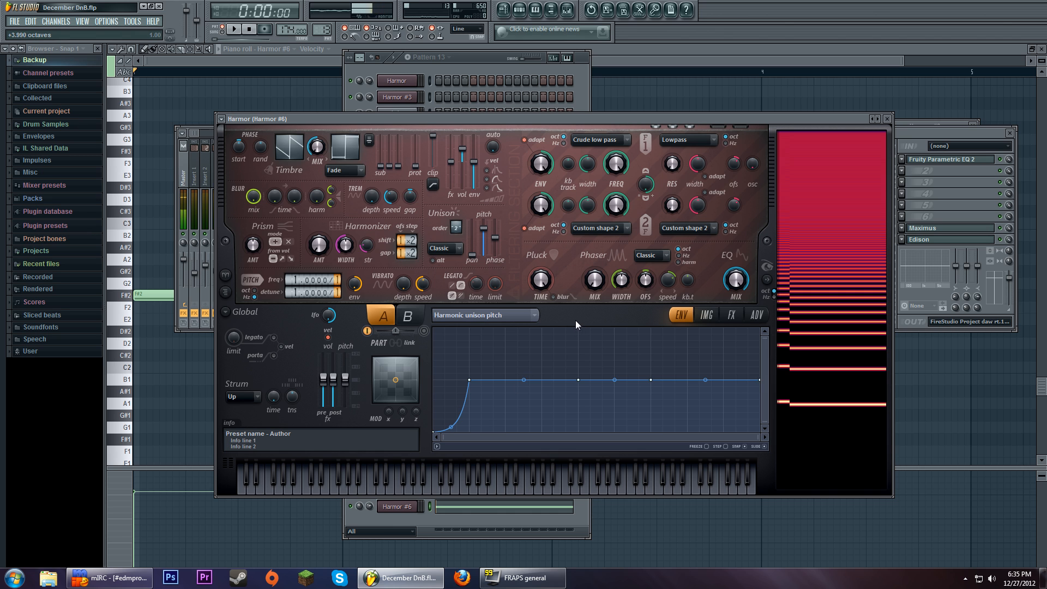
click(325, 491)
drag(327, 494, 270, 491)
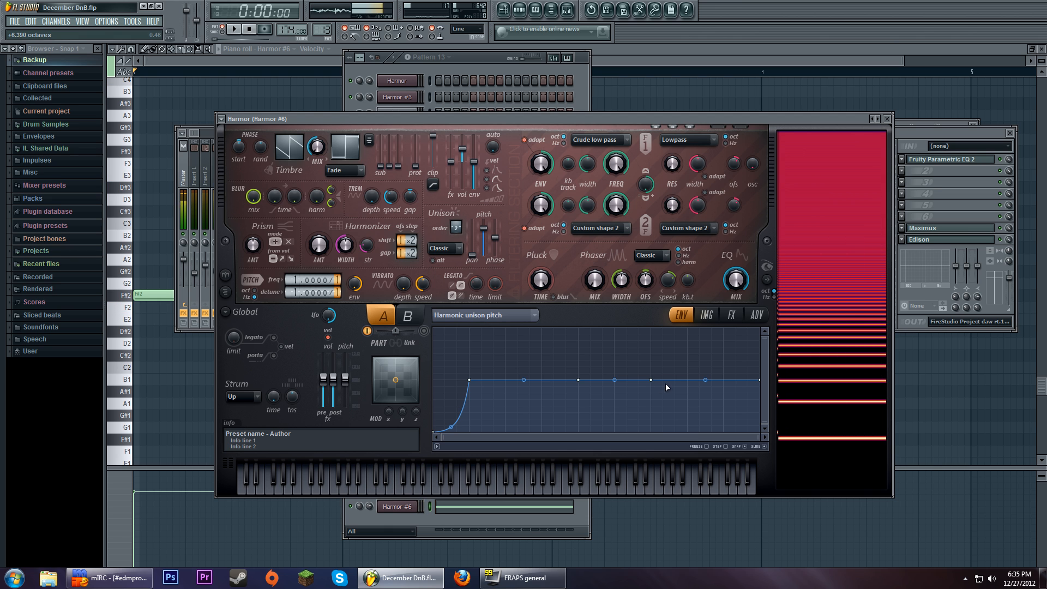
- Try the fourth Harmonic unison pitch point slightly above the centre line, audition a low key, and return the point to the line
drag(651, 380, 651, 374)
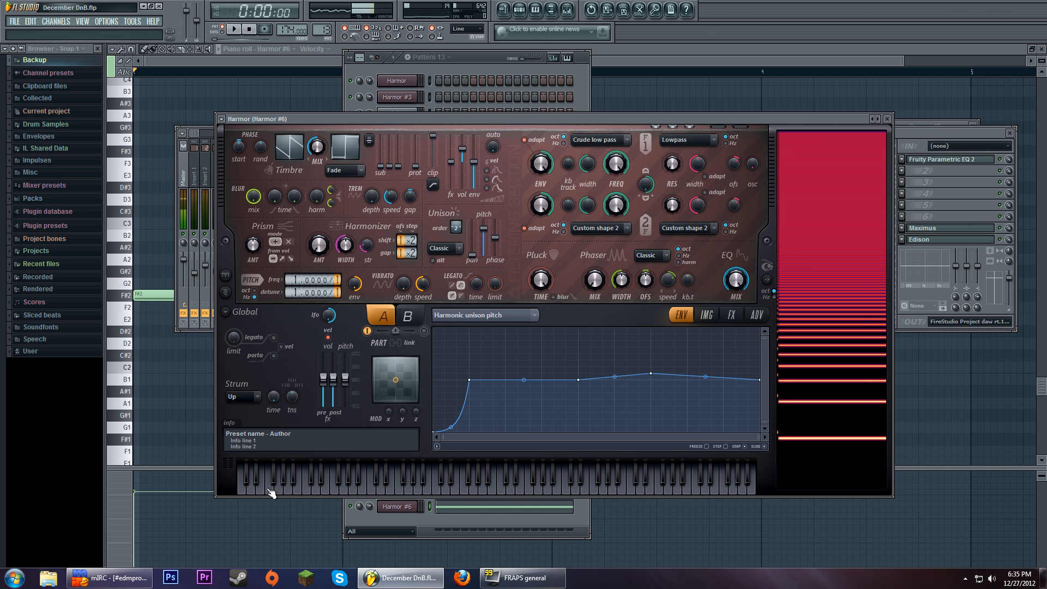
drag(264, 491, 260, 484)
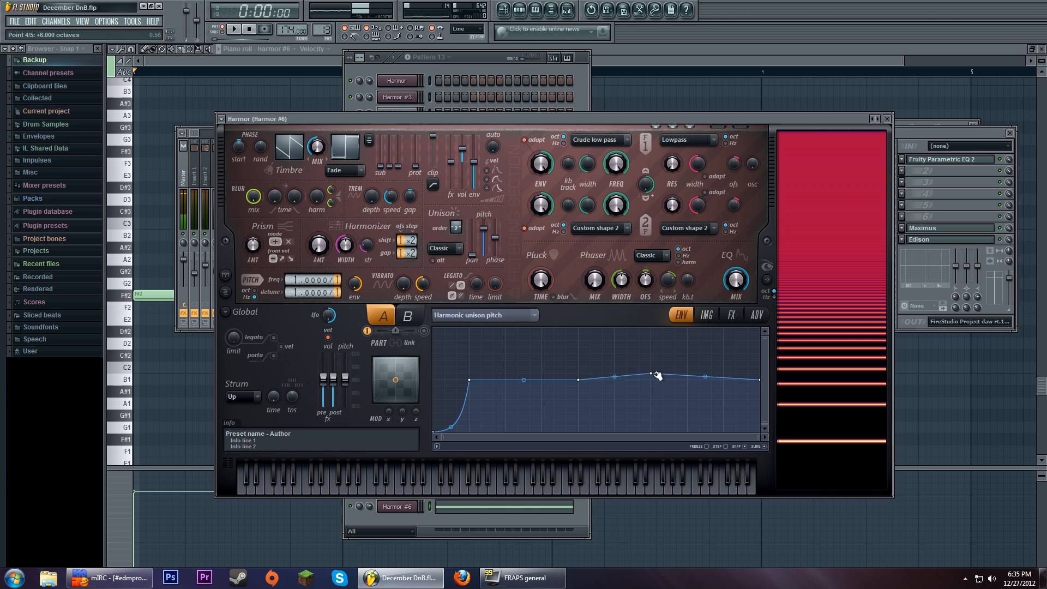
drag(650, 374, 651, 380)
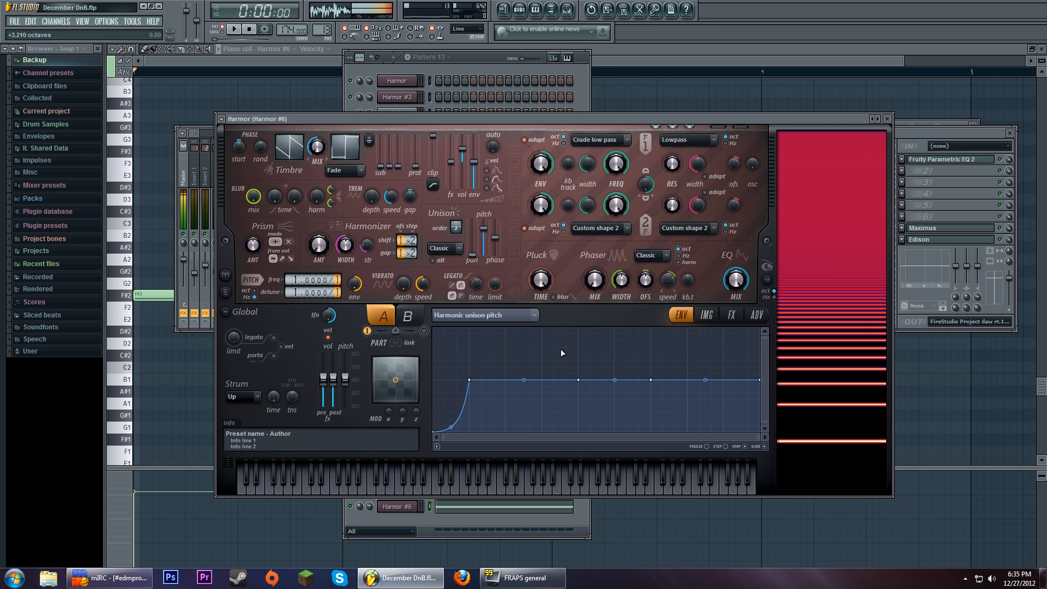
- Turn on Step editing, draw freehand waves across the flat part of the Harmonic unison pitch curve, and audition sliding keys with each shape
click(726, 446)
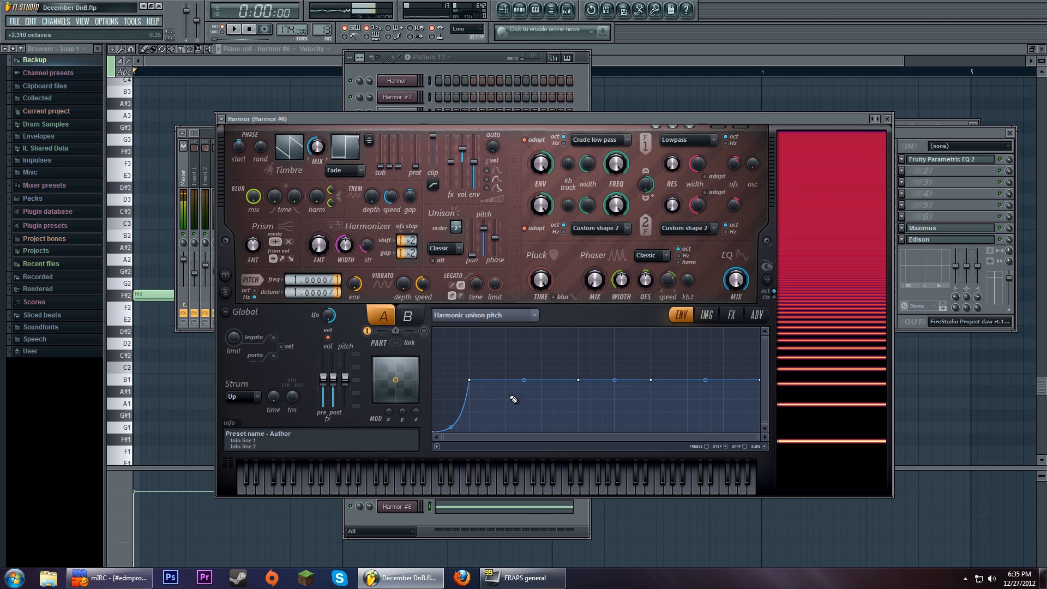
drag(517, 376, 757, 330)
drag(371, 488, 268, 493)
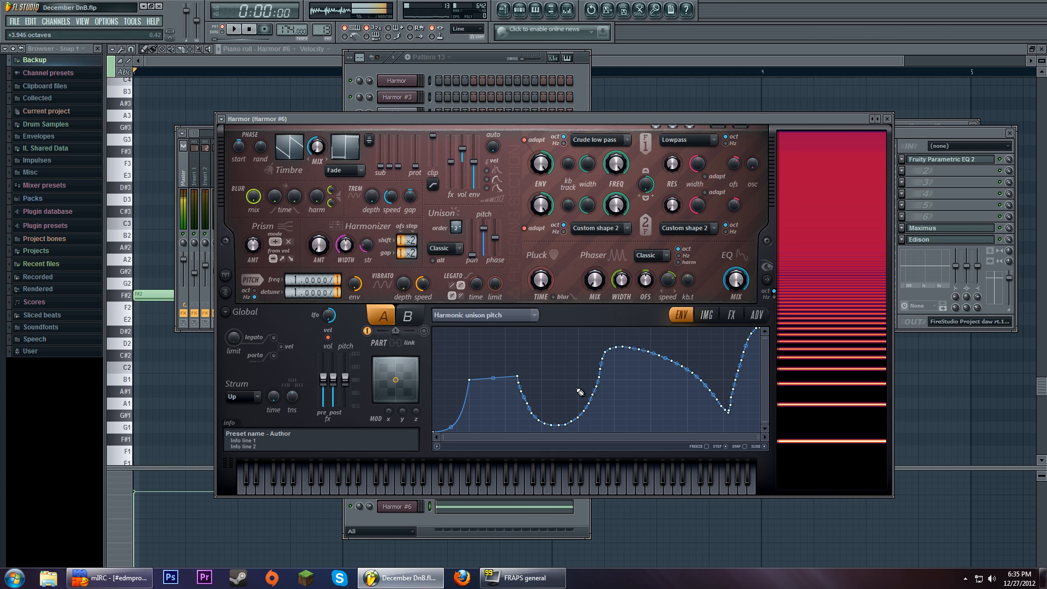
mouse_move(580, 392)
mouse_down()
mouse_move(677, 357)
mouse_move(759, 345)
mouse_up()
click(274, 483)
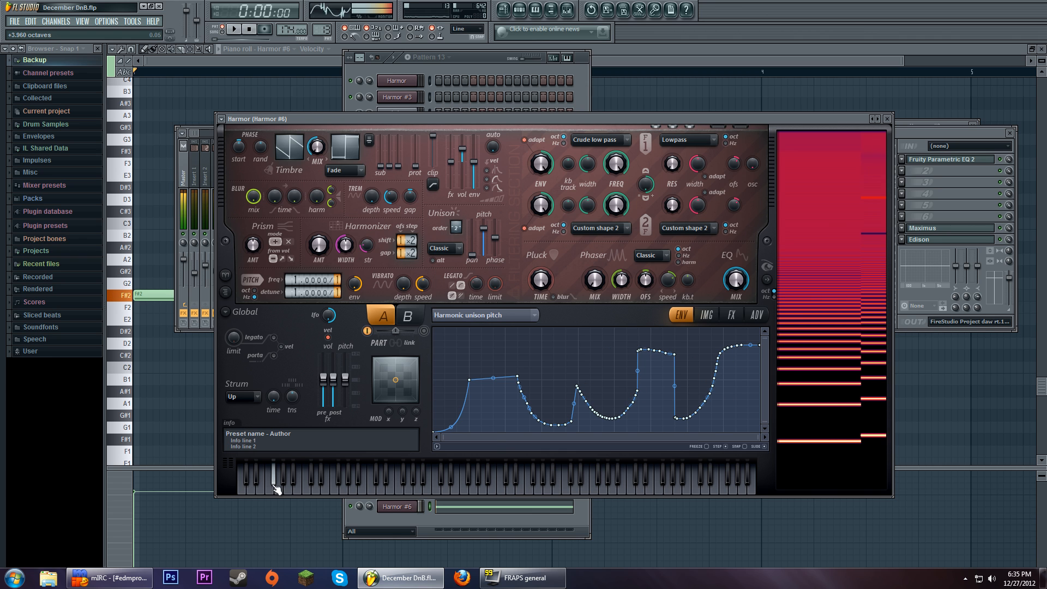
drag(348, 481, 306, 490)
- Redraw the wavy part of the Harmonic unison pitch curve as a flat centre line and switch from Step to Snap editing
mouse_move(511, 378)
mouse_down()
mouse_move(757, 369)
mouse_move(763, 378)
mouse_up()
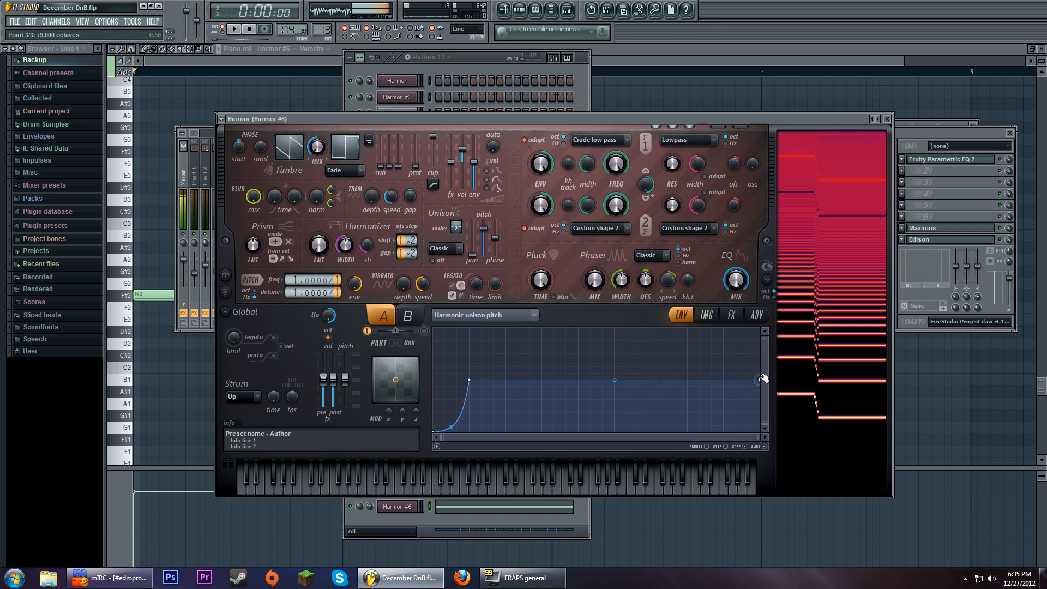
click(745, 447)
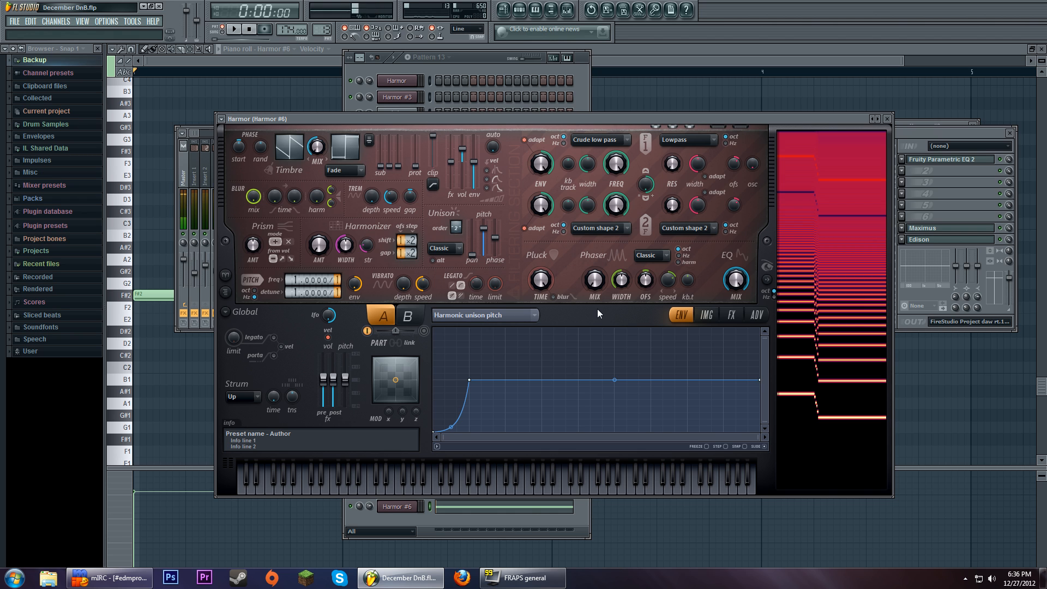
- Add three points to the flat section of the Harmonic unison pitch curve and shape two close peaks with a dip between them
right_click(544, 380)
drag(544, 380, 544, 371)
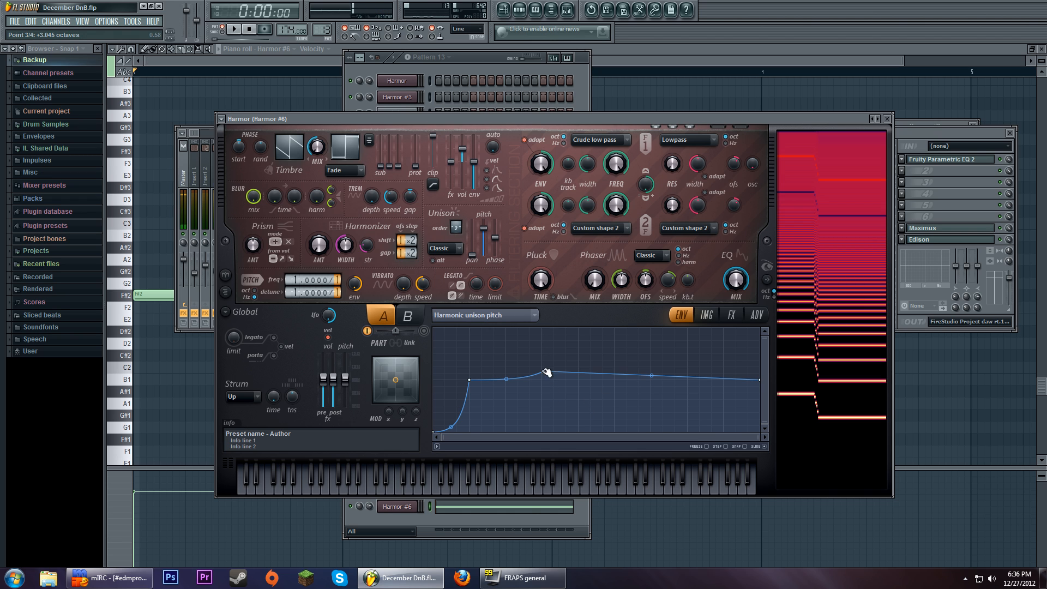
right_click(650, 375)
right_click(589, 382)
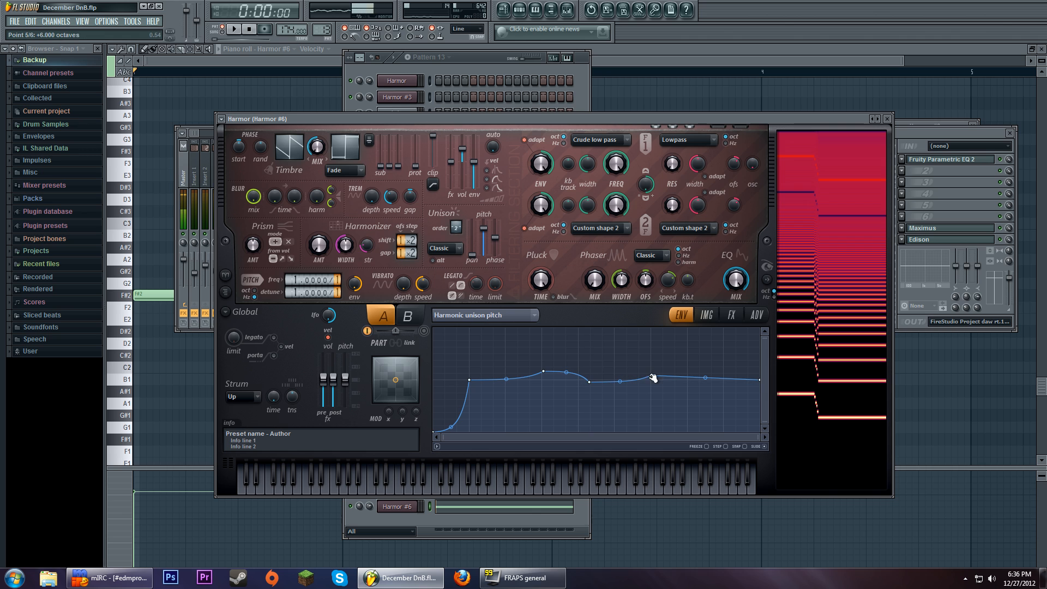
drag(651, 376, 606, 367)
drag(543, 372, 611, 369)
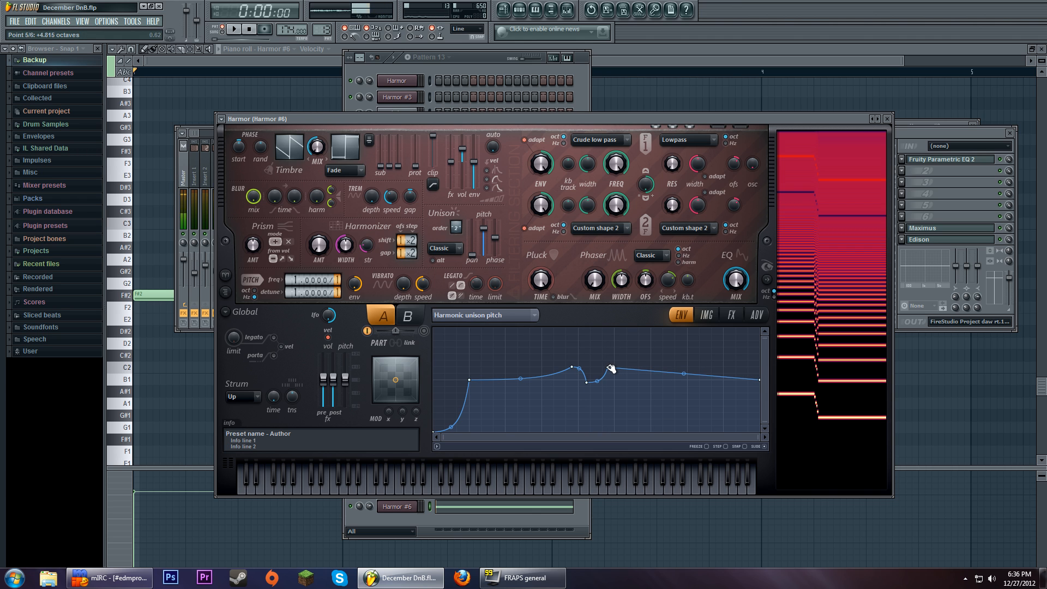
- Delete the two peak points and the dip point from the middle of the Harmonic unison pitch curve
right_click(572, 367)
click(587, 377)
right_click(589, 384)
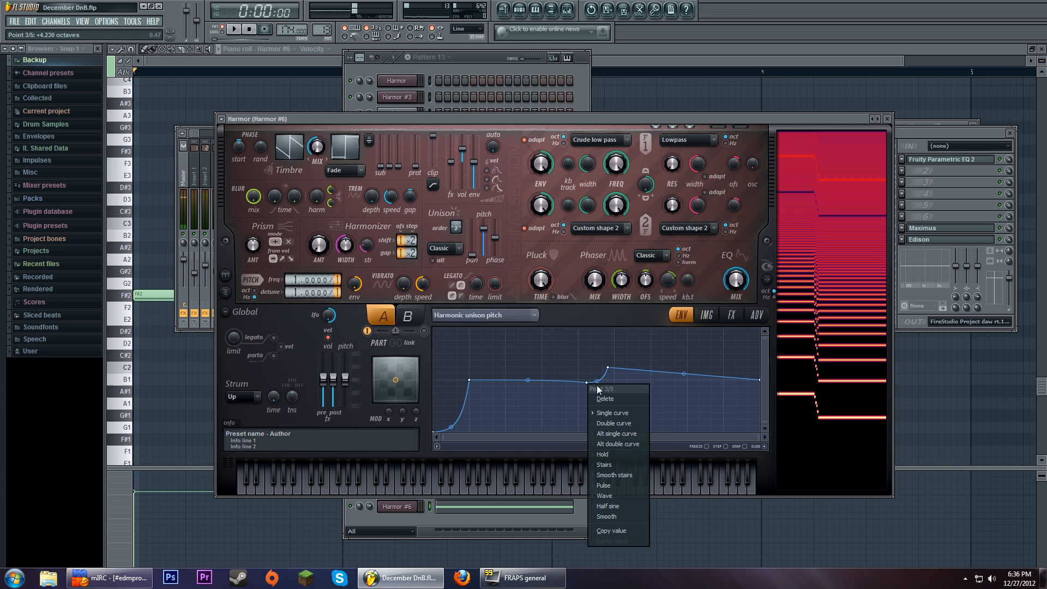
click(606, 398)
right_click(608, 368)
click(639, 384)
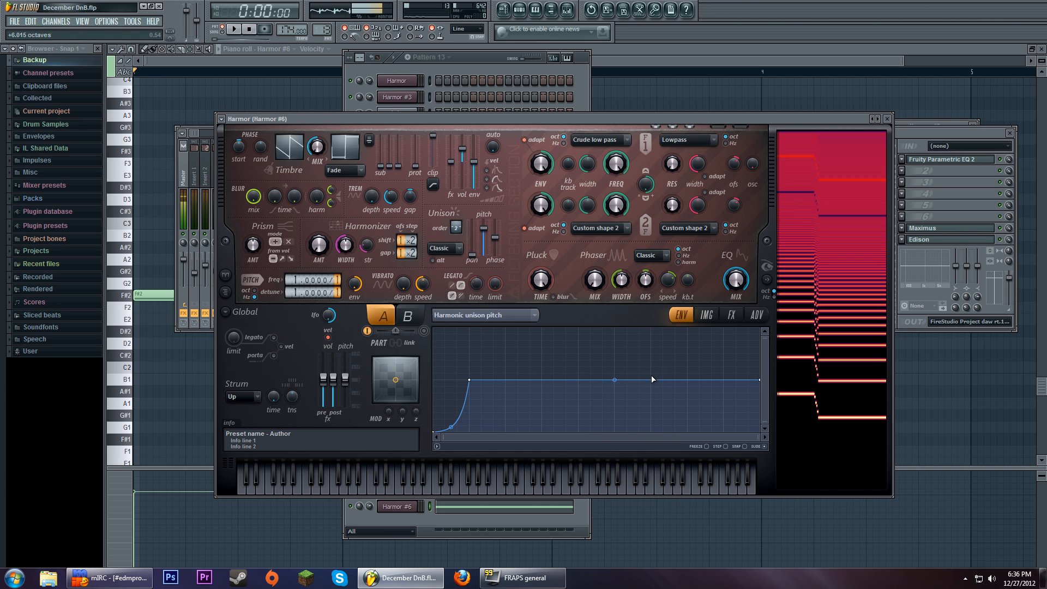
- Try an added point slightly above the centre line in the upper harmonics, audition two low keys, and lower the point back to the line
drag(653, 379, 654, 375)
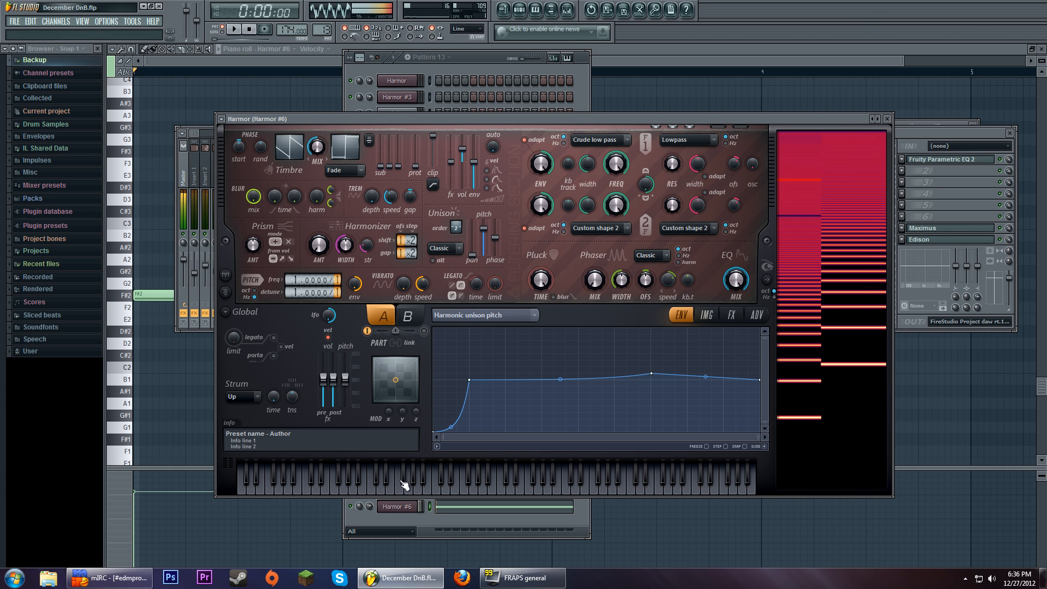
click(295, 480)
click(257, 480)
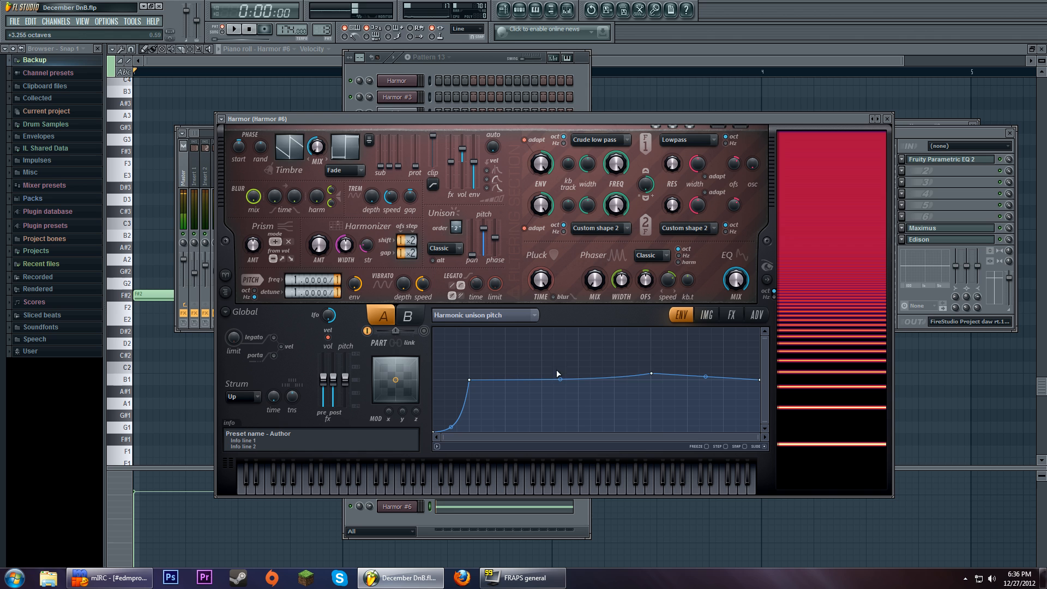
drag(652, 375, 653, 379)
- Play the playlist in song mode from the beginning, jump playback to bar 15, and stop it
click(504, 10)
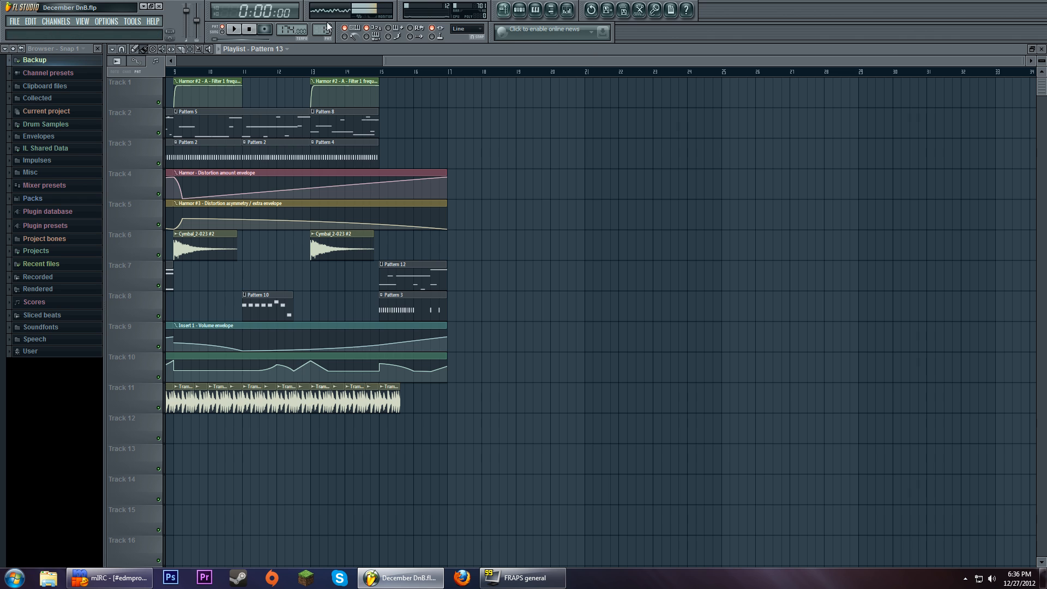
click(220, 33)
drag(414, 60, 233, 40)
click(234, 29)
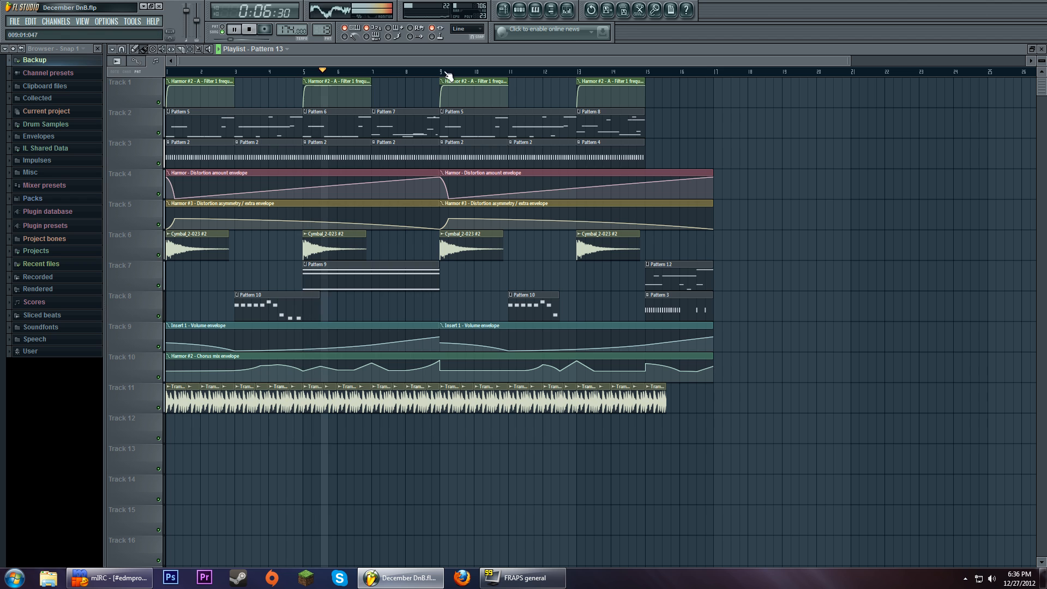
click(647, 72)
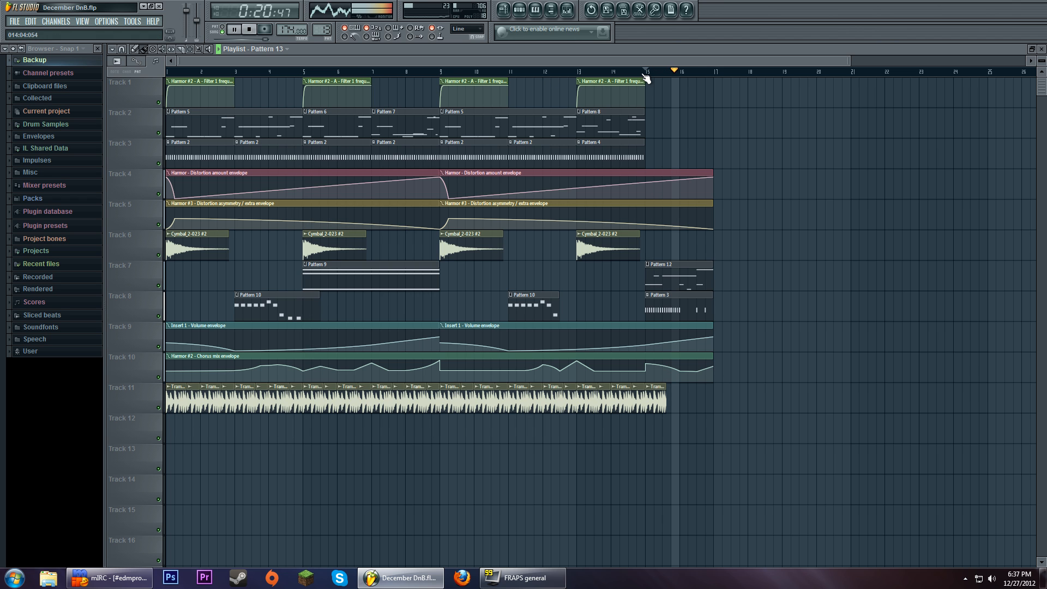
click(251, 30)
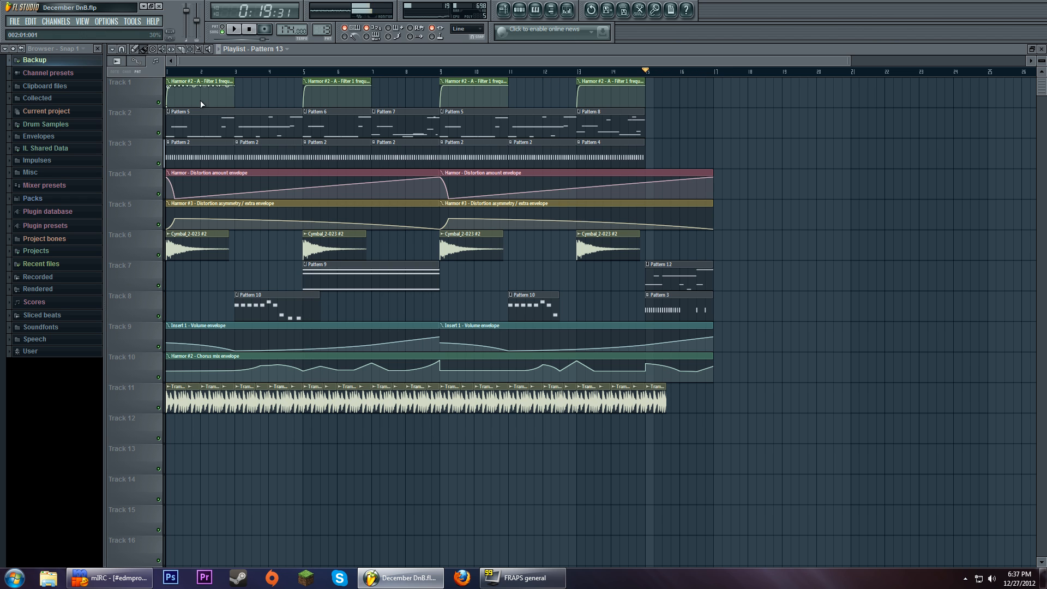
- Open the Harmor #2 notes of the first Pattern 5 clip on Track 2 in the piano roll and play the pattern
double_click(216, 123)
drag(366, 215, 663, 172)
drag(413, 193, 413, 188)
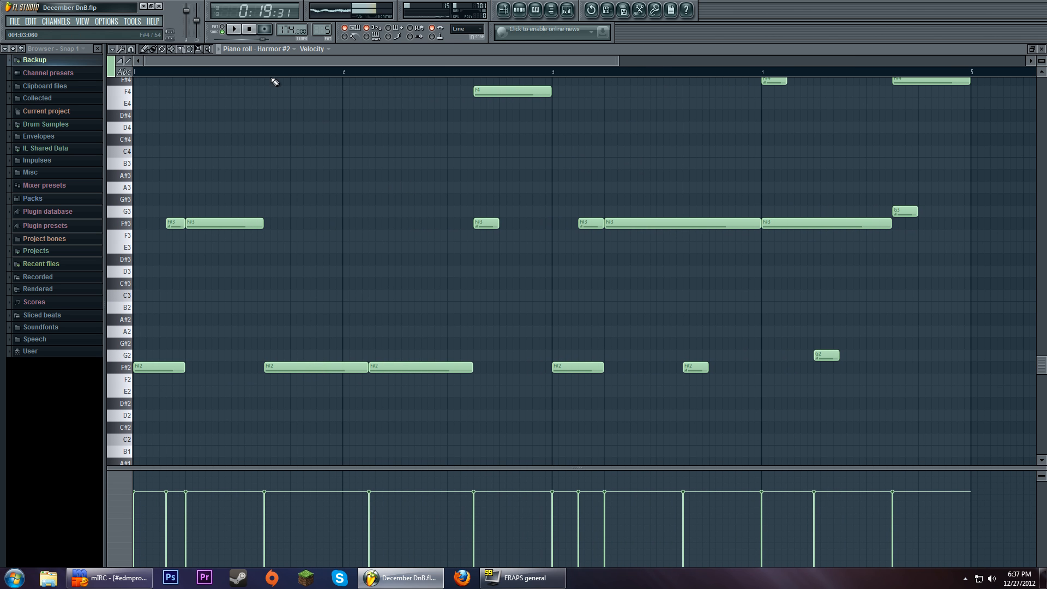
click(234, 29)
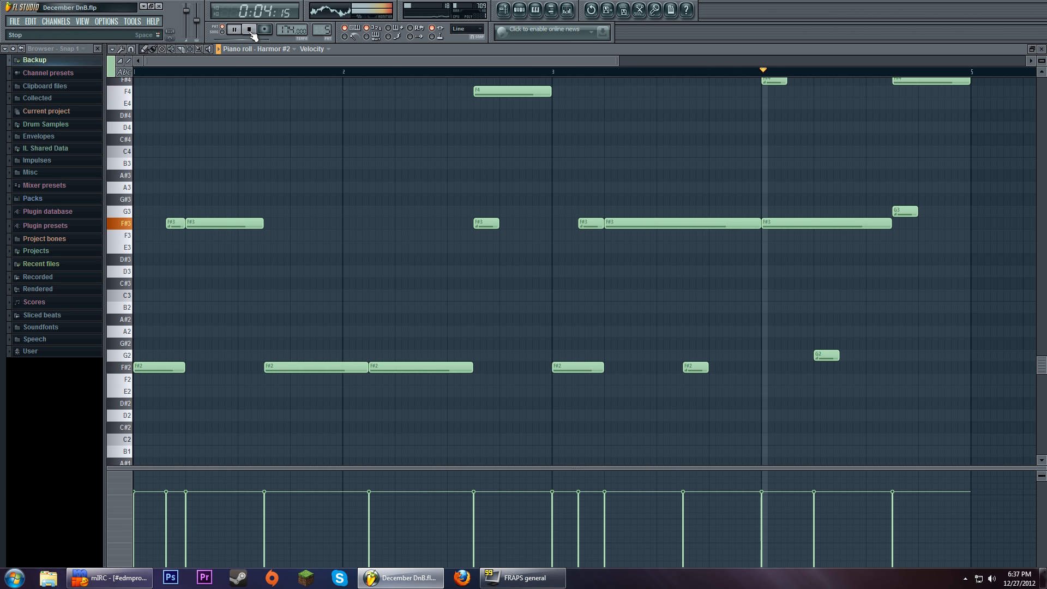
click(250, 30)
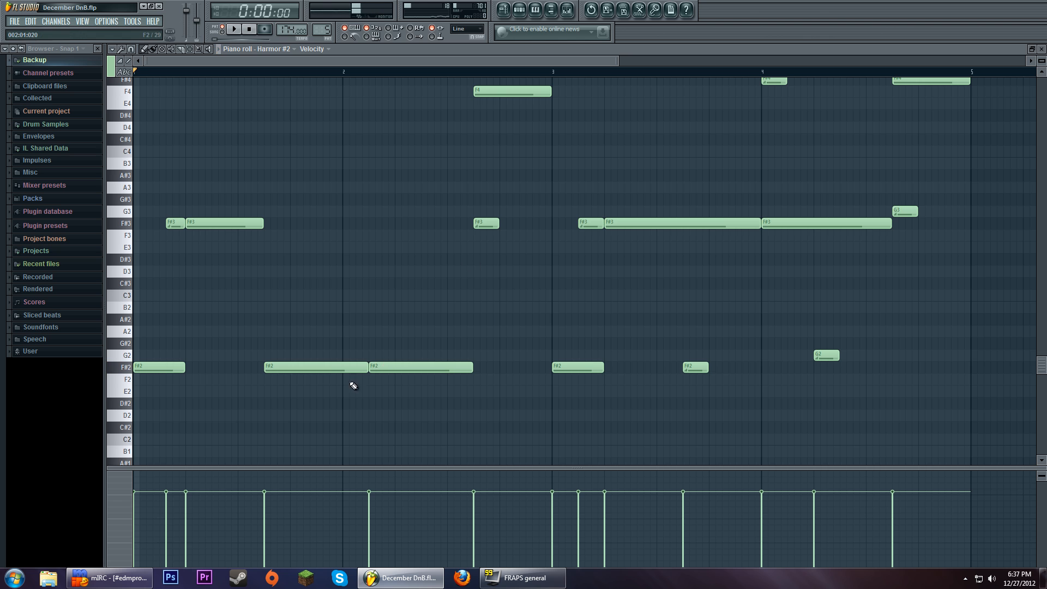
- Check the properties of the F#2 note before bar 2, close them, and open the Harmor #2 channel from the step sequencer
double_click(327, 370)
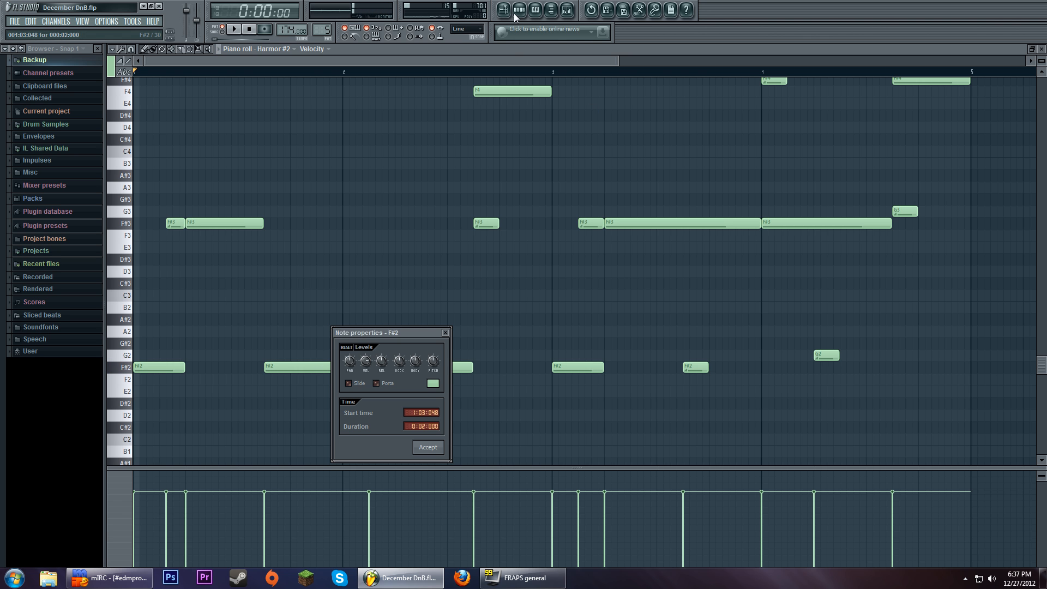
click(446, 333)
click(517, 13)
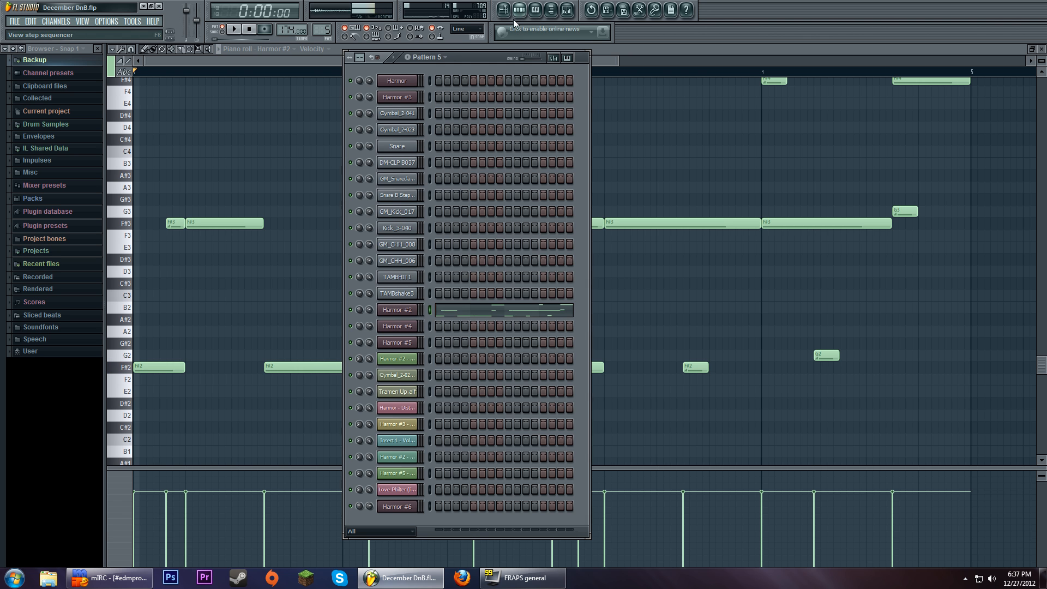
click(407, 310)
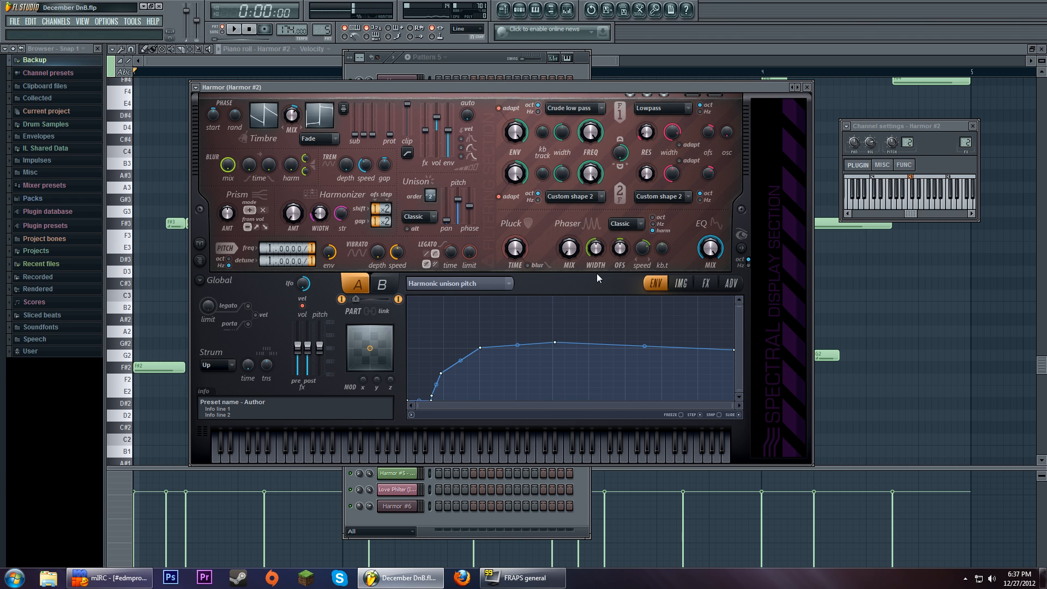
- Look through the effects, image and envelope pages of Harmor #2, including the Global EQ envelope
click(706, 285)
click(657, 284)
click(708, 254)
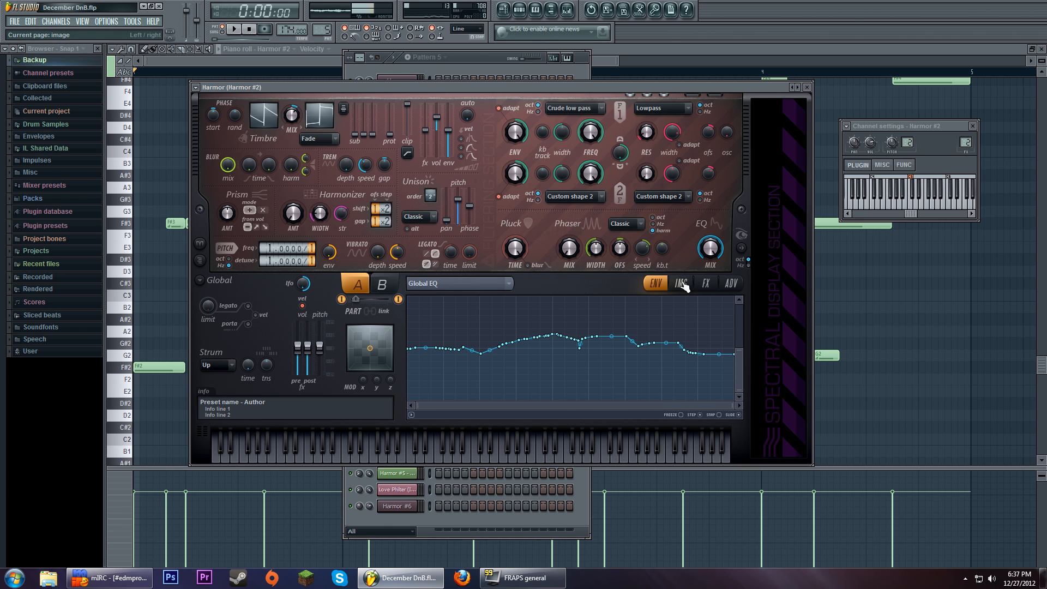
click(682, 284)
click(705, 283)
click(656, 284)
click(706, 285)
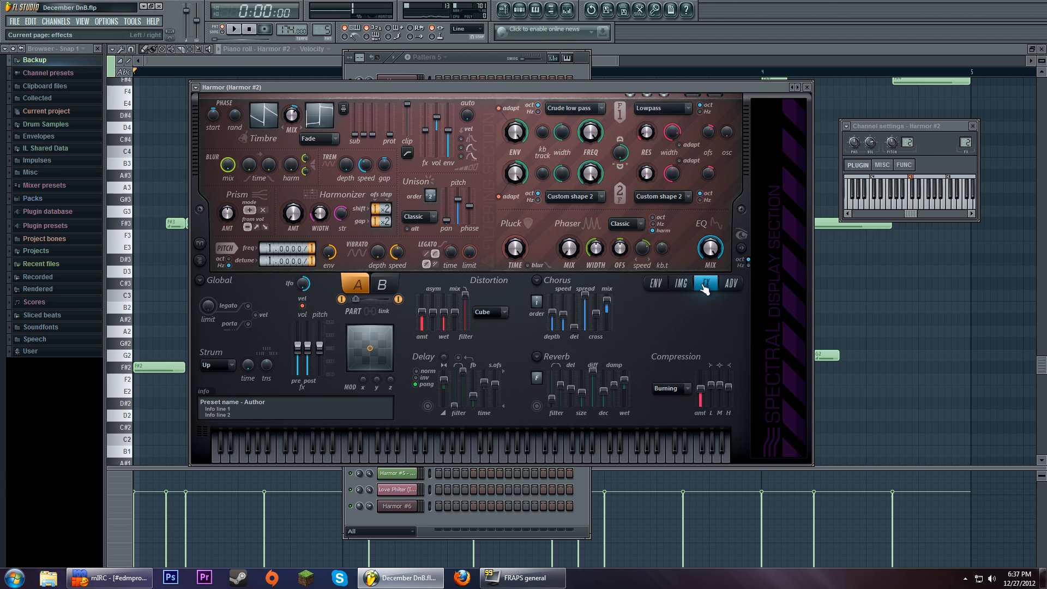
click(681, 284)
click(668, 285)
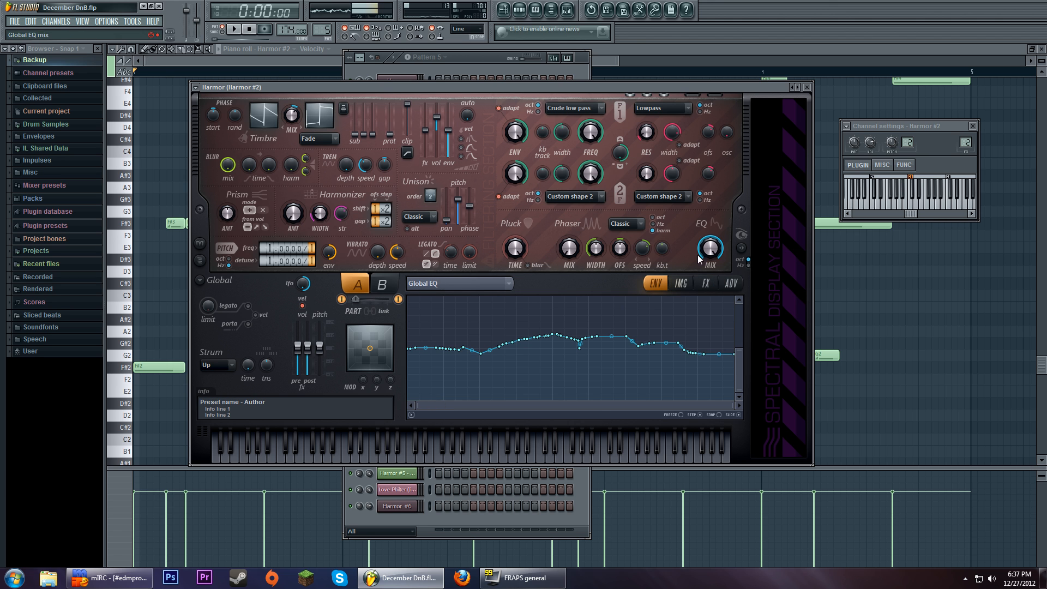
- View the harmonic protection and harmonic unison pitch envelopes, and audition three keys on Harmor's keyboard
click(458, 283)
click(623, 263)
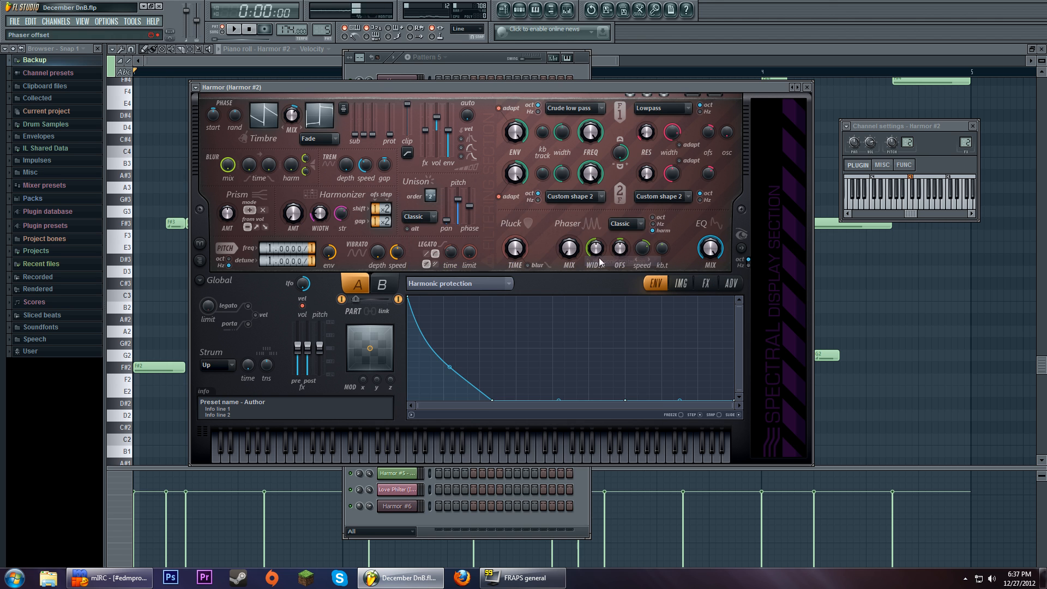
click(619, 283)
click(626, 296)
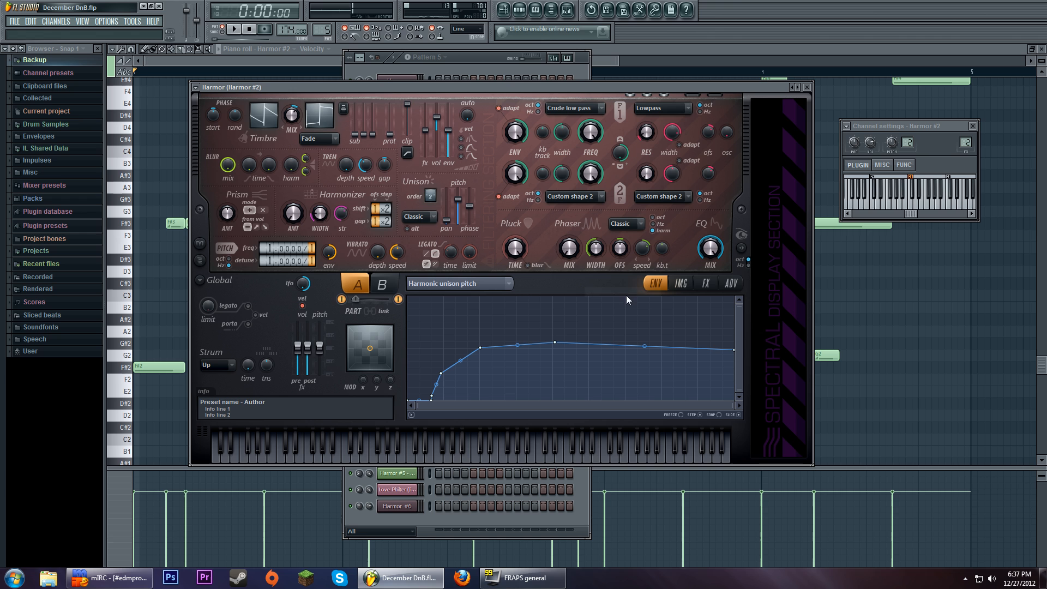
click(354, 450)
click(282, 458)
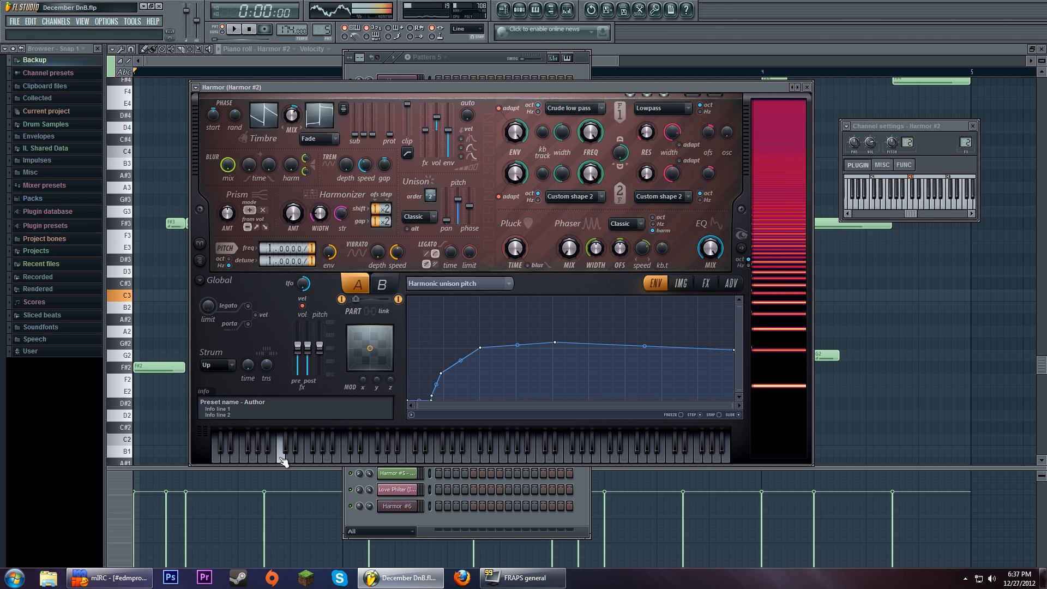
click(245, 461)
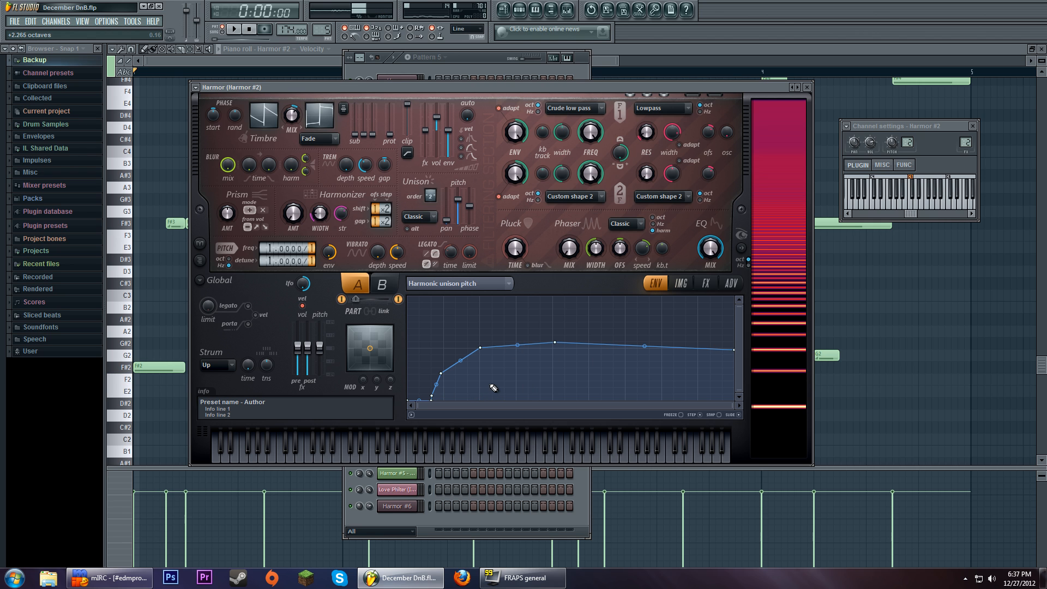
- Copy the unison pitch value, audition the bass with the unison pitch lowered, and paste the 70% value back
right_click(464, 203)
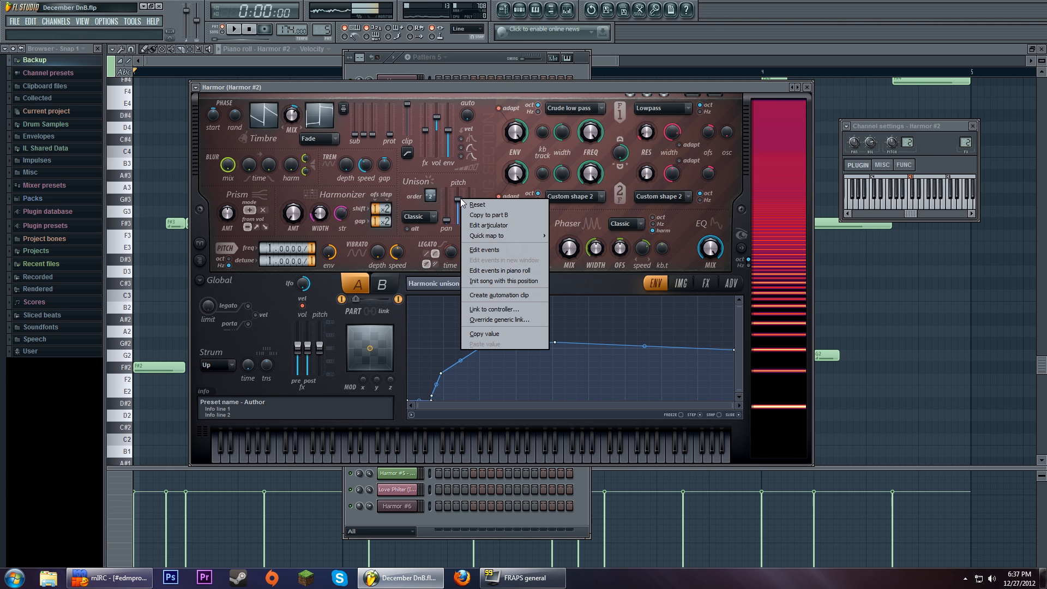
click(541, 326)
drag(459, 202, 460, 214)
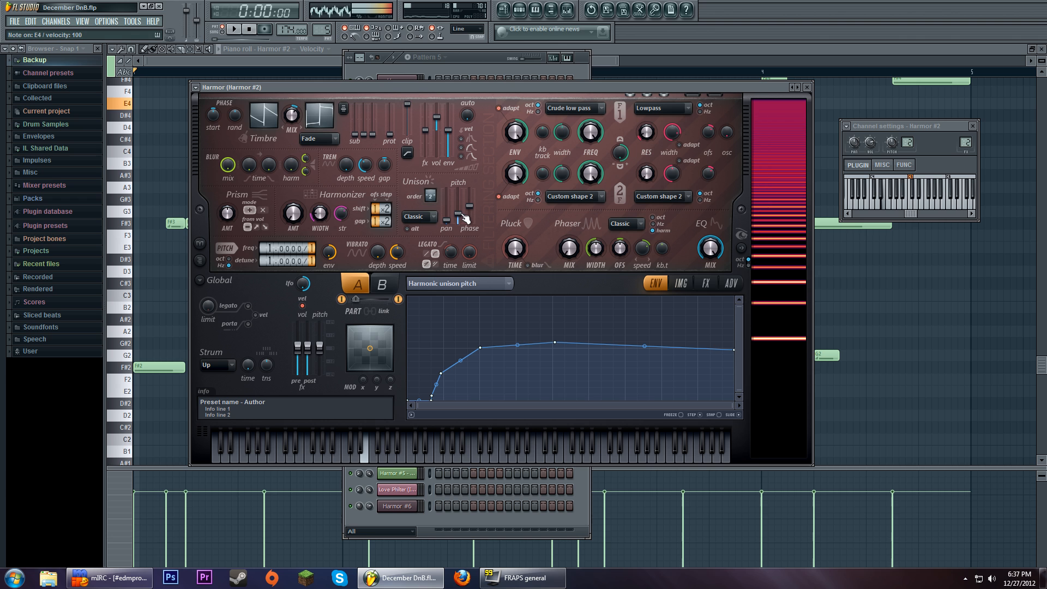
mouse_move(464, 218)
mouse_down()
mouse_move(464, 202)
mouse_move(462, 214)
mouse_up()
right_click(461, 212)
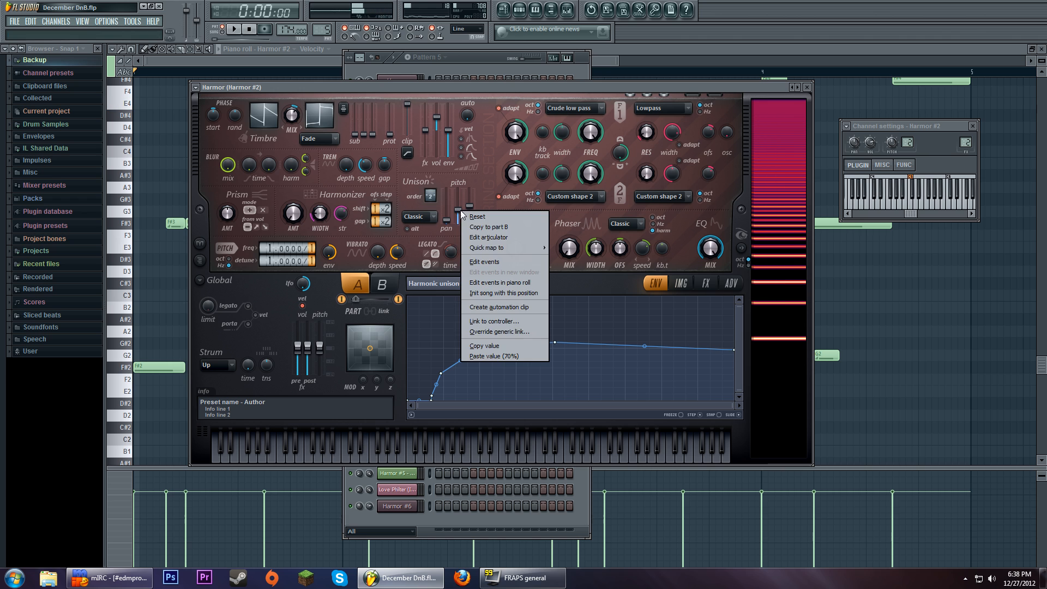
click(502, 353)
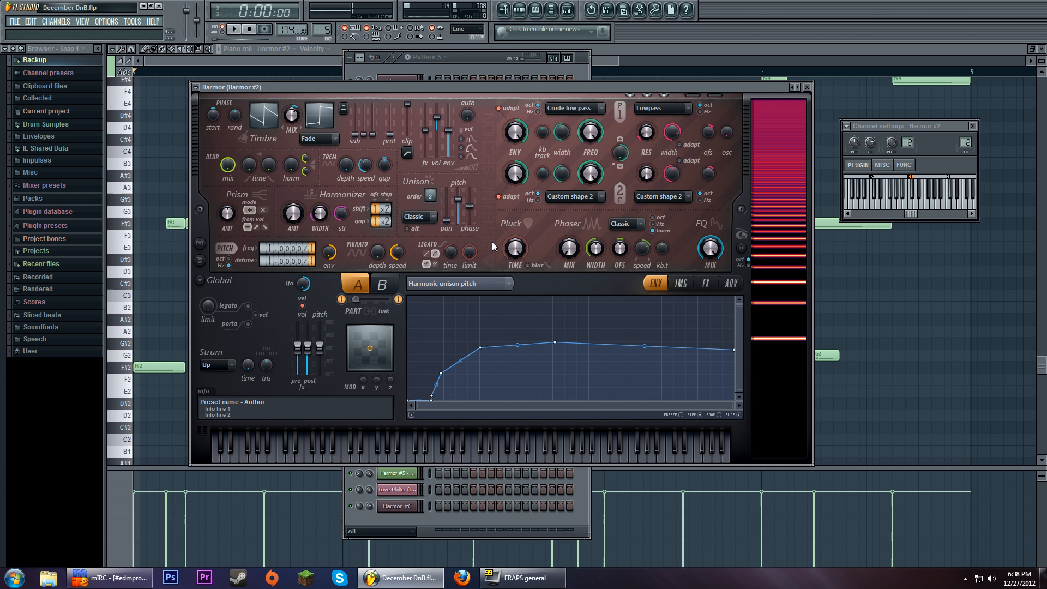
- Review the Global EQ envelope and the effects settings, returning to the EQ curve at a different vertical zoom
click(709, 247)
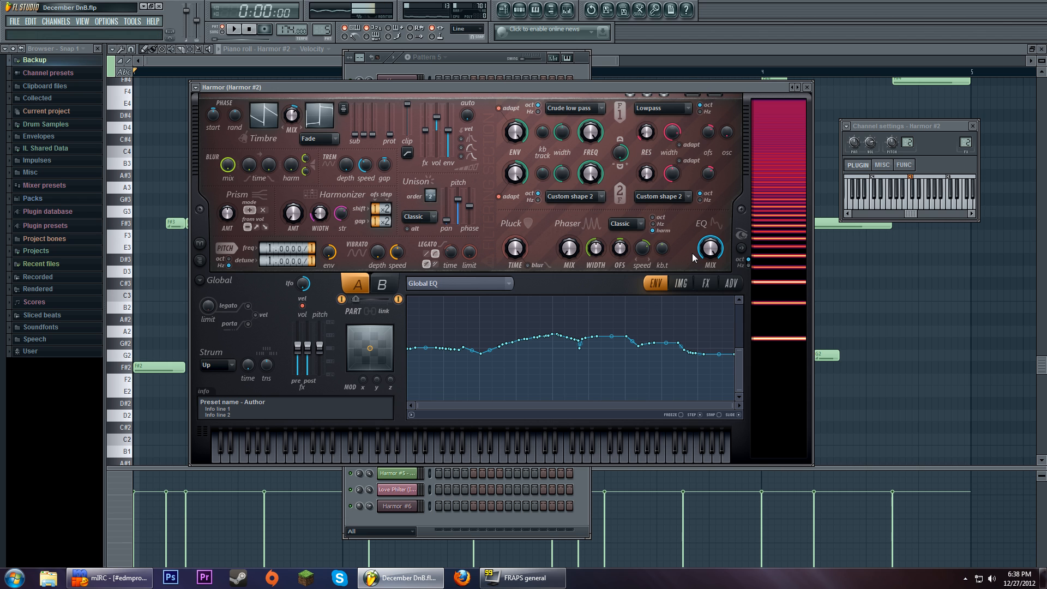
click(706, 283)
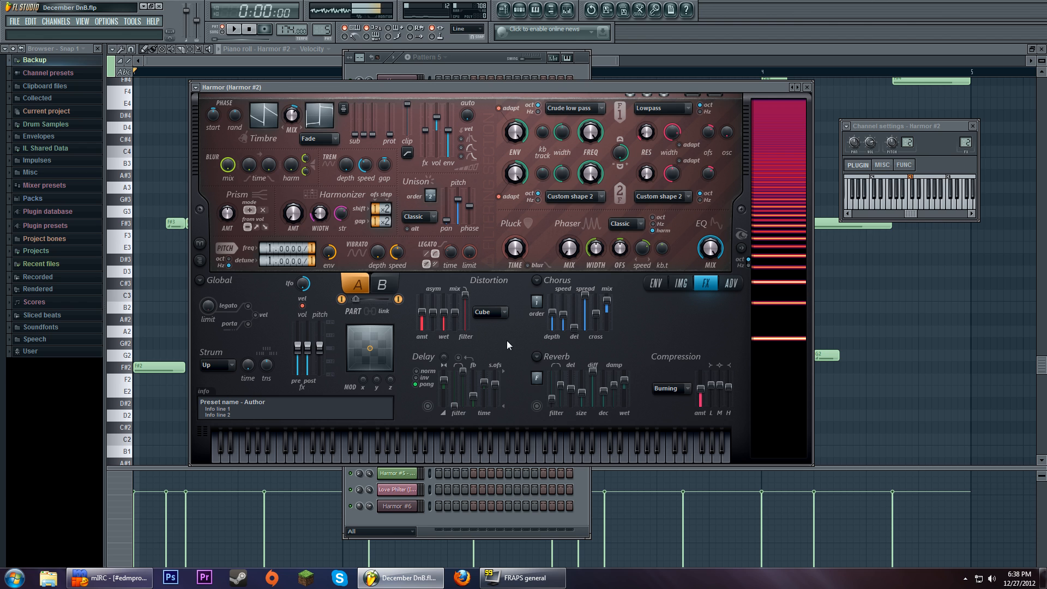
click(712, 250)
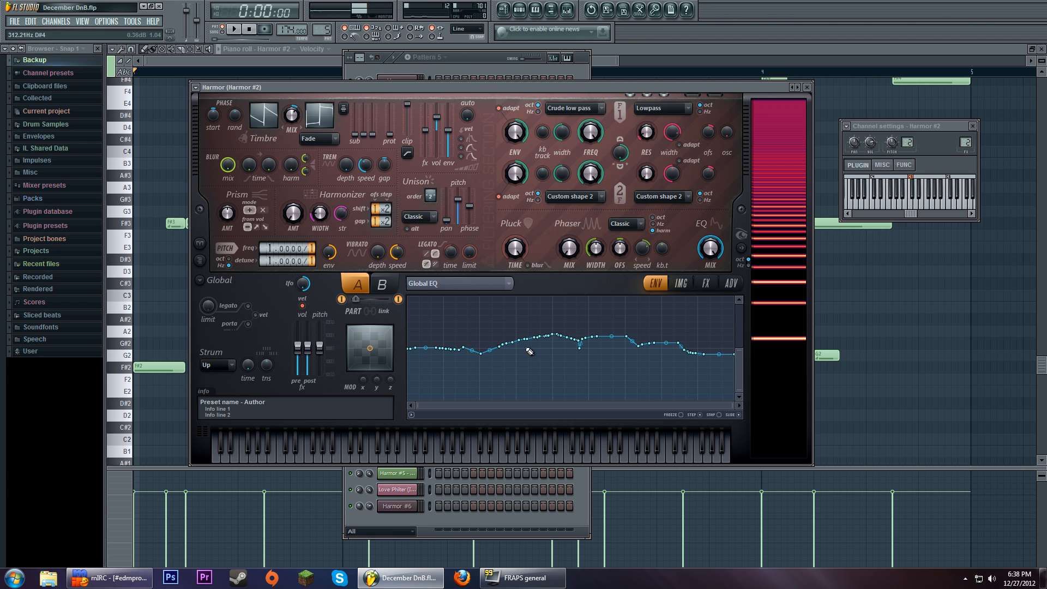
drag(740, 349, 740, 290)
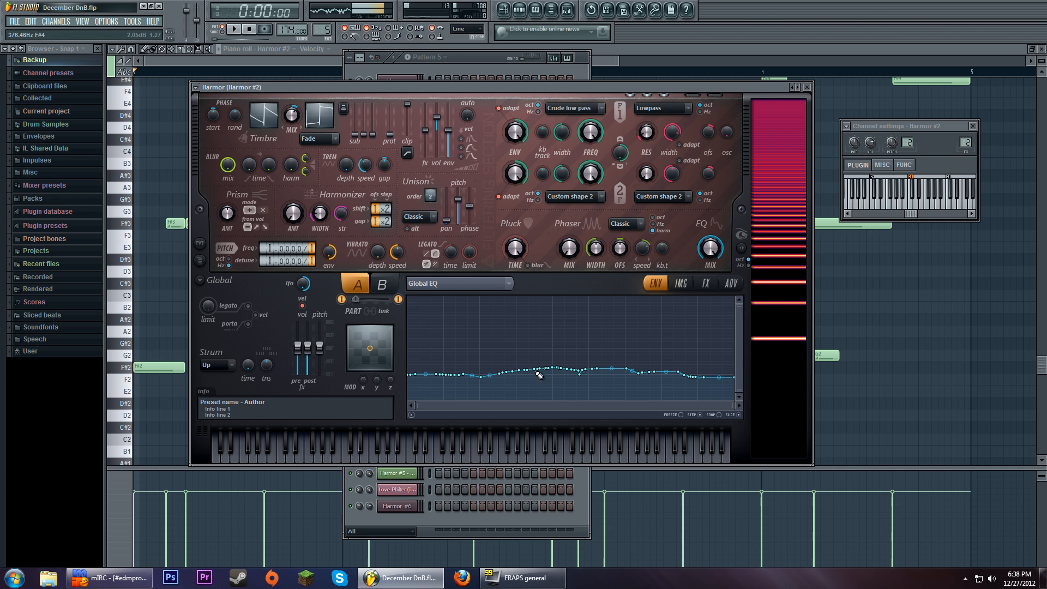
- Check the distortion type among the effects, and bring back the Global EQ envelope
click(708, 283)
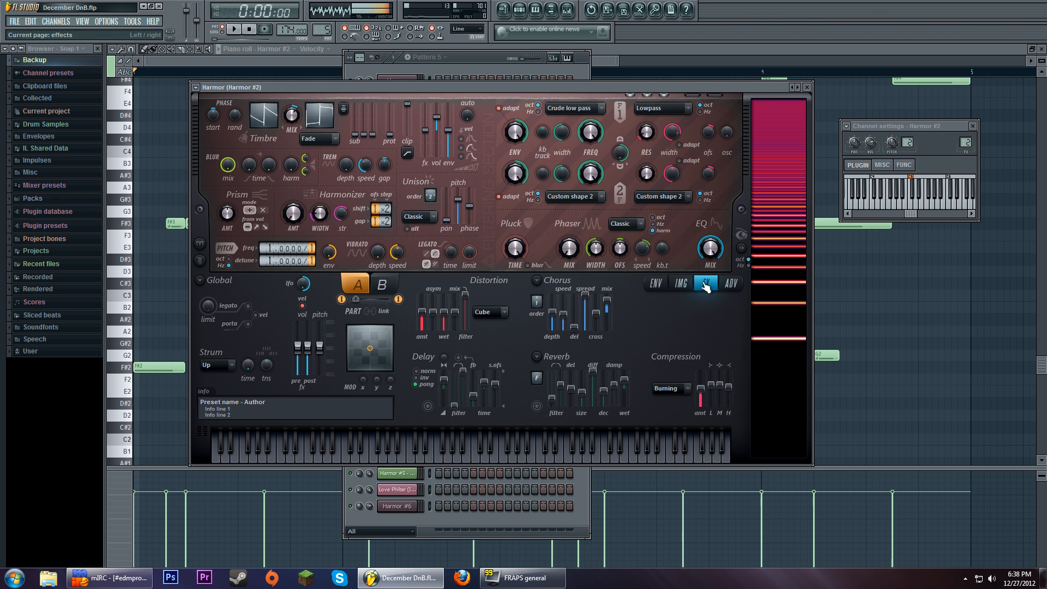
click(496, 315)
click(498, 318)
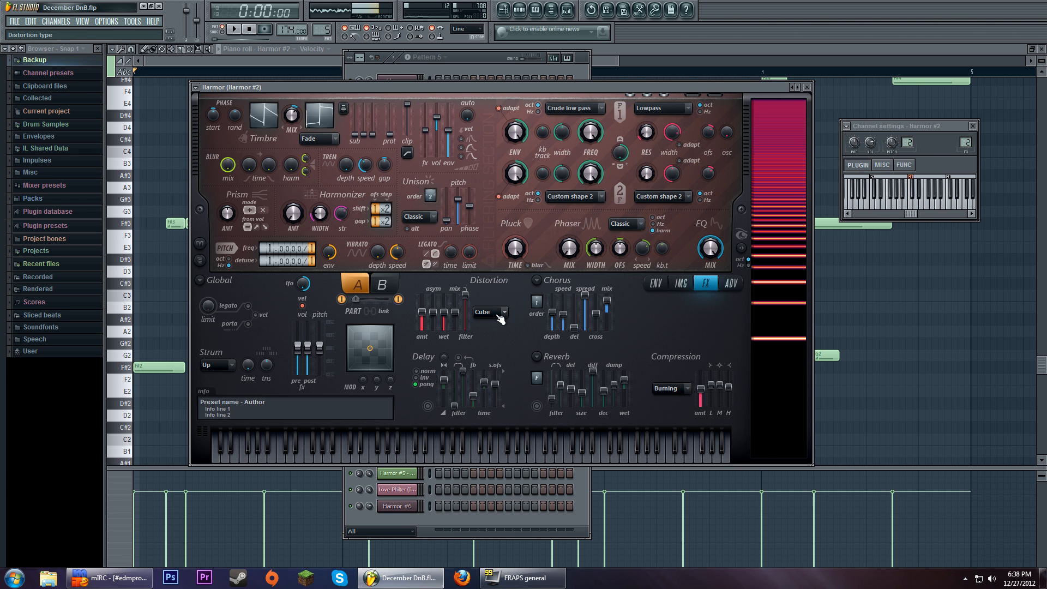
click(681, 284)
click(656, 283)
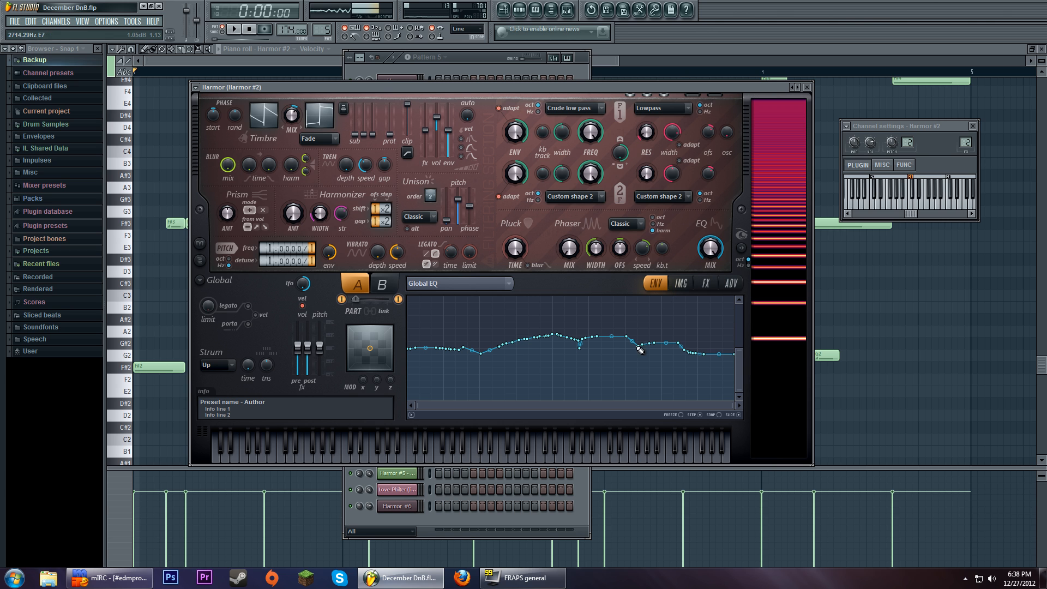
- Save the Global EQ envelope as a state file named after December DnB in the Maps folder
drag(740, 349, 739, 305)
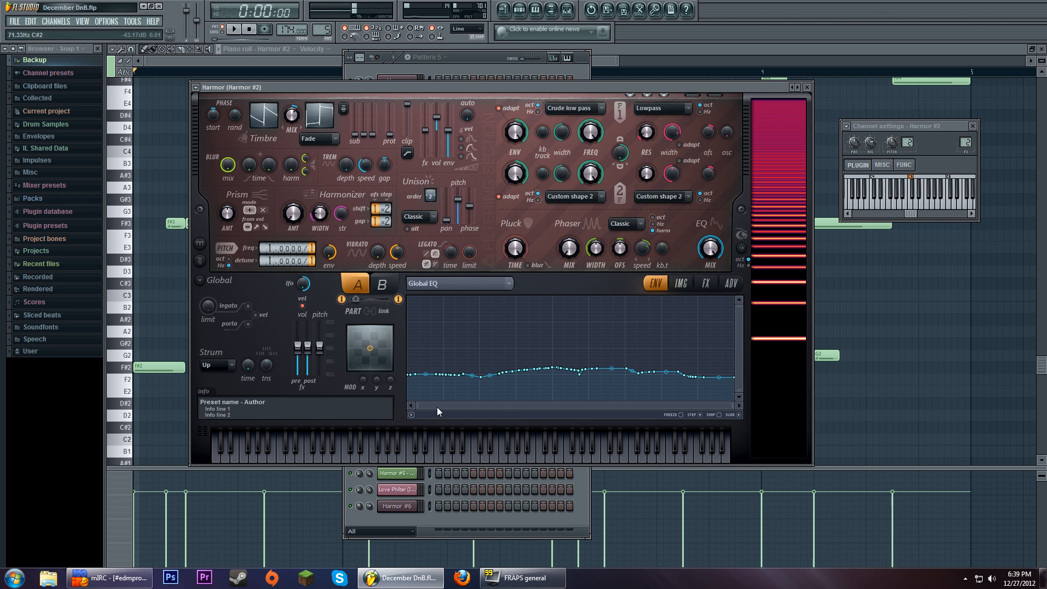
right_click(414, 417)
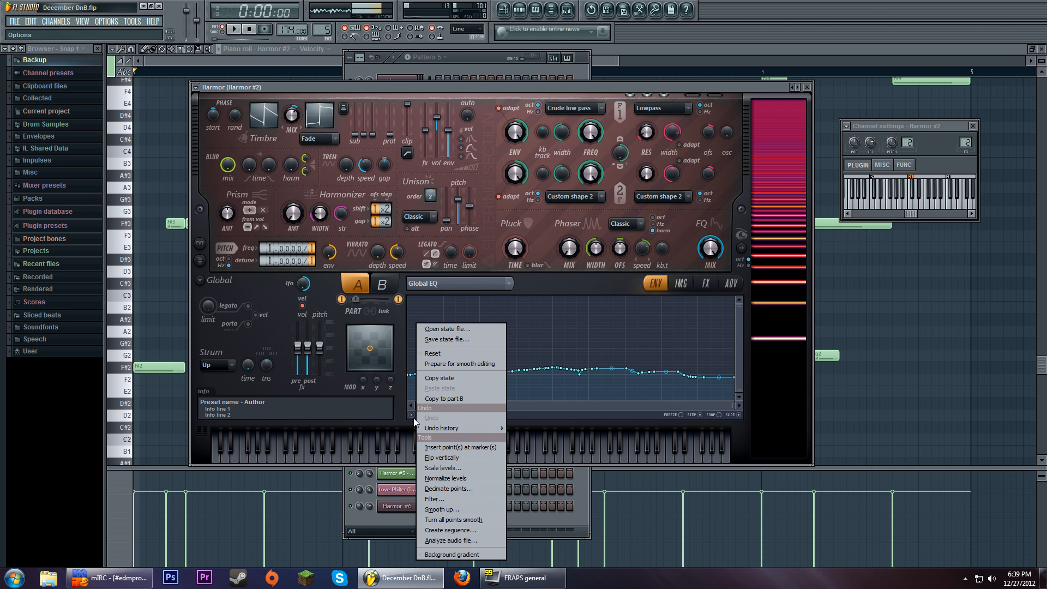
click(474, 340)
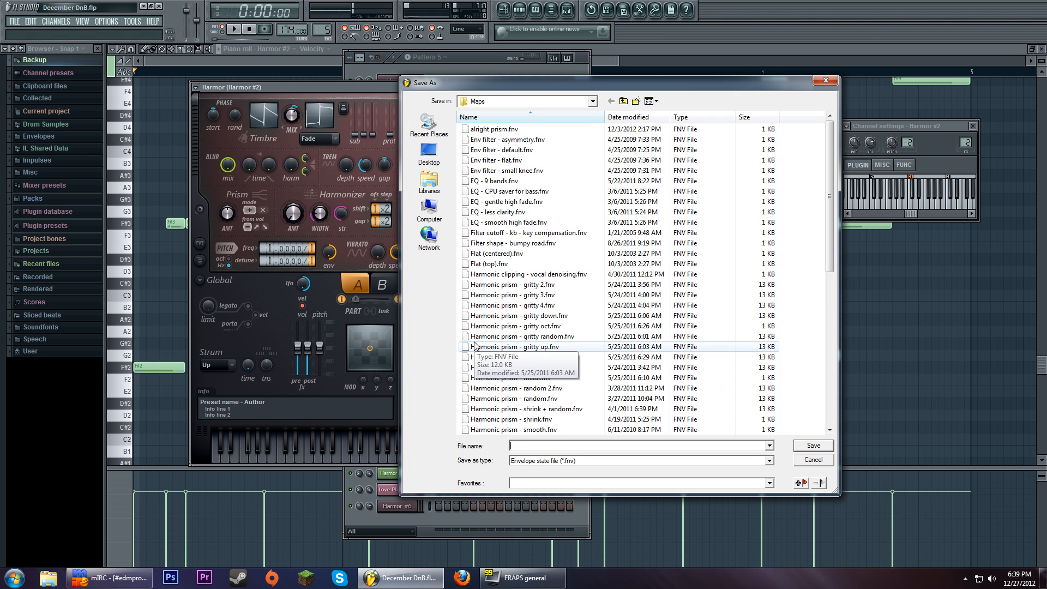
text(Decempt)
key(Return)
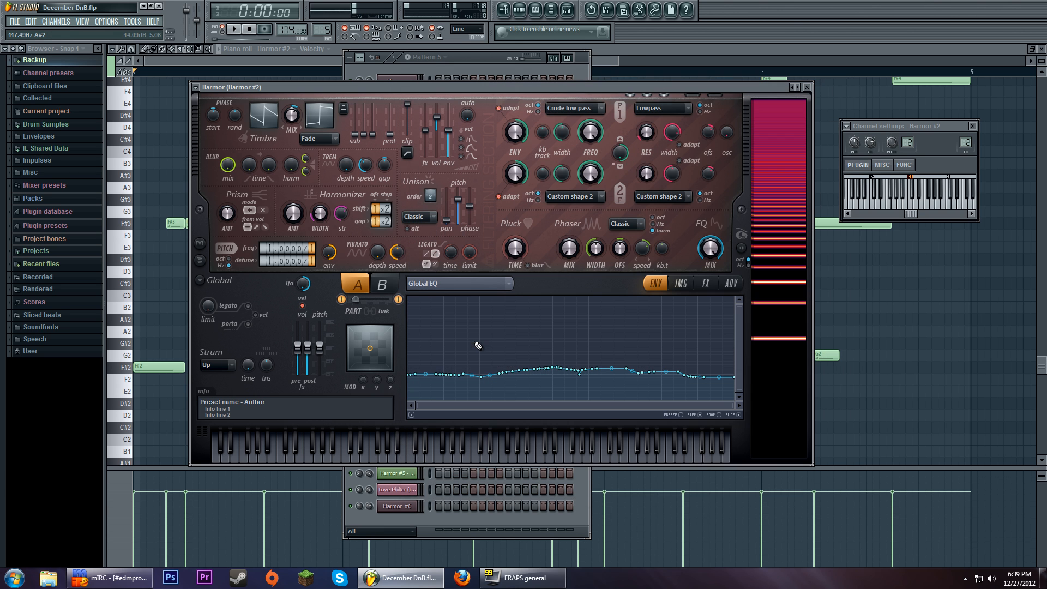
- Play the pattern while redrawing the Global EQ curve with a low-end boost, a low-mid dip, and high-end cut, boost and flat shapes
key(space)
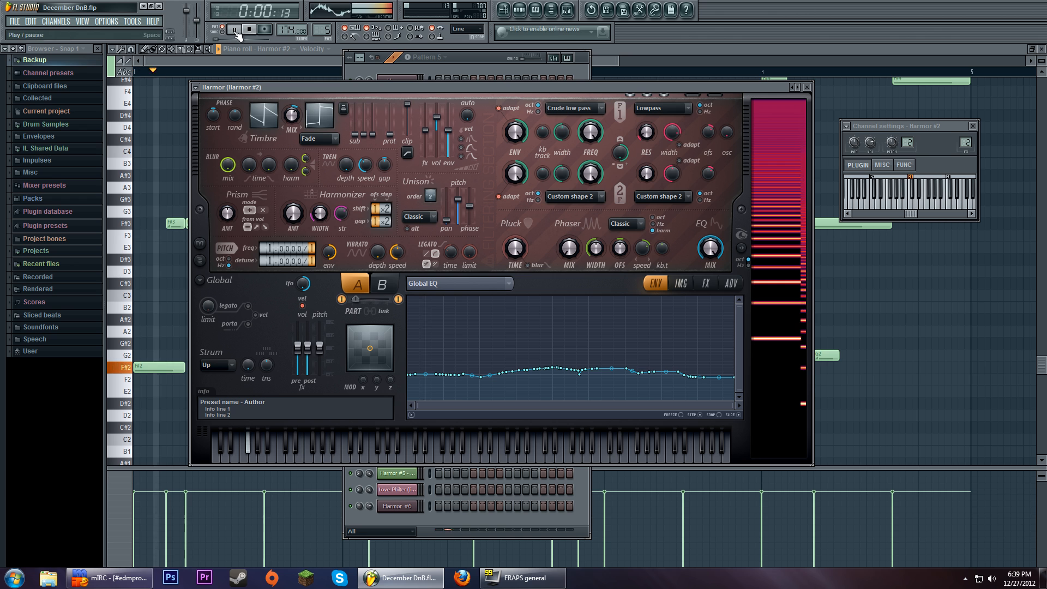
drag(454, 376, 408, 337)
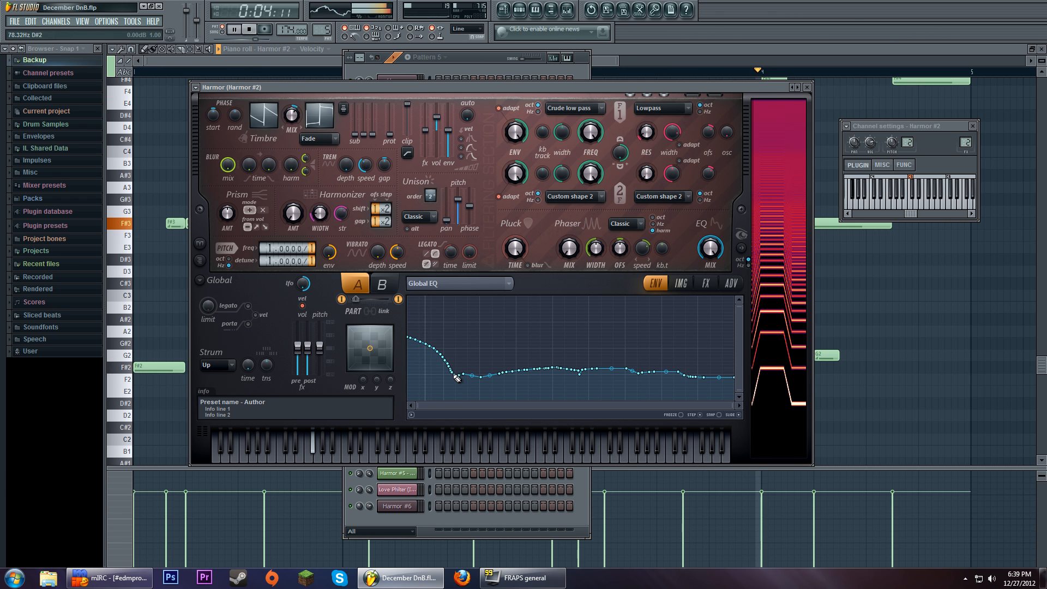
mouse_move(453, 377)
mouse_down()
mouse_move(411, 376)
mouse_move(515, 381)
mouse_up()
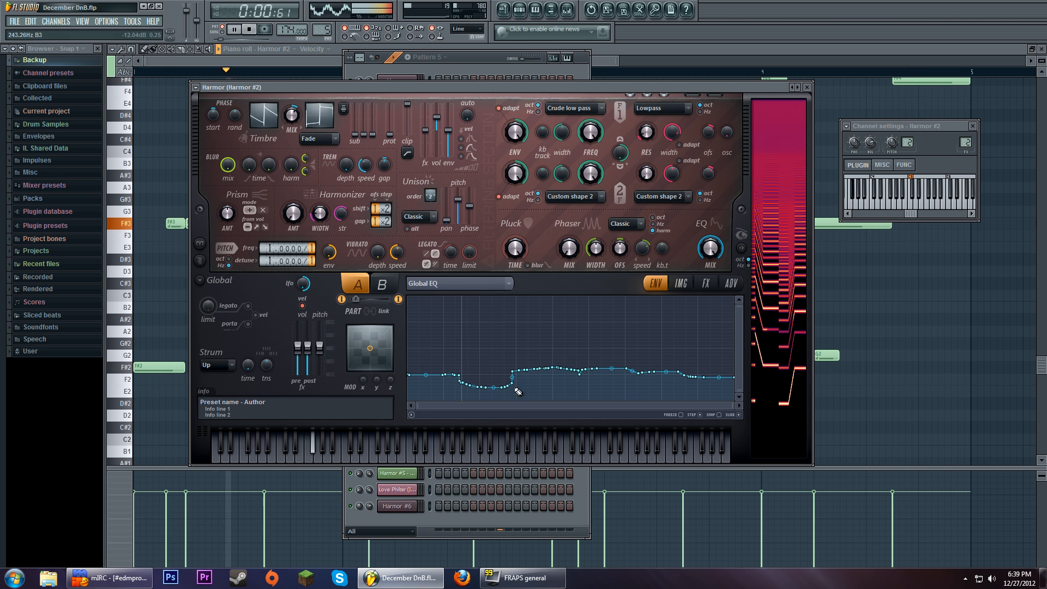
drag(695, 386, 728, 404)
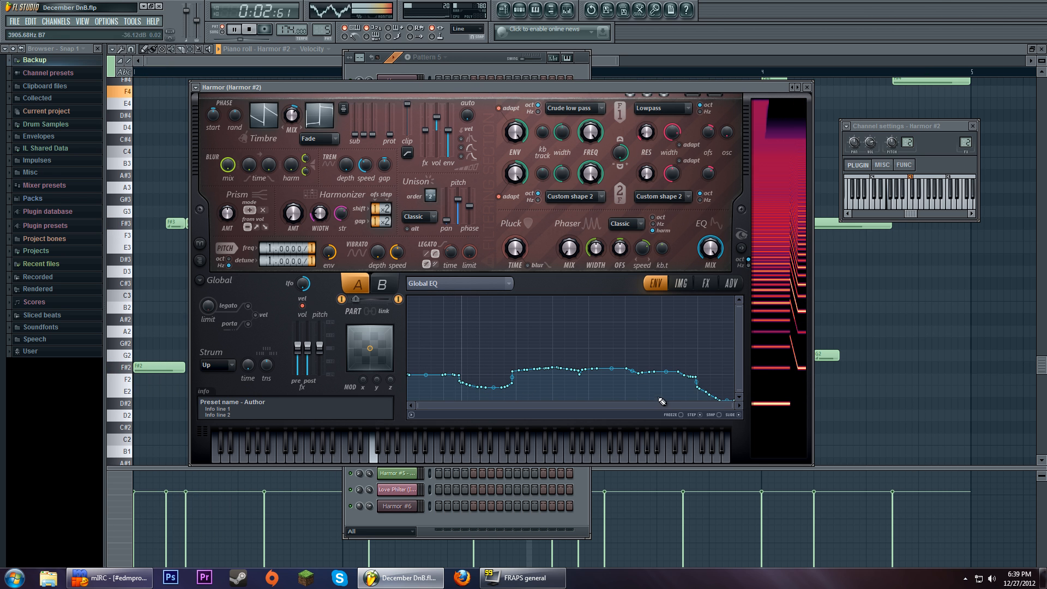
drag(680, 371, 734, 343)
drag(681, 375, 734, 374)
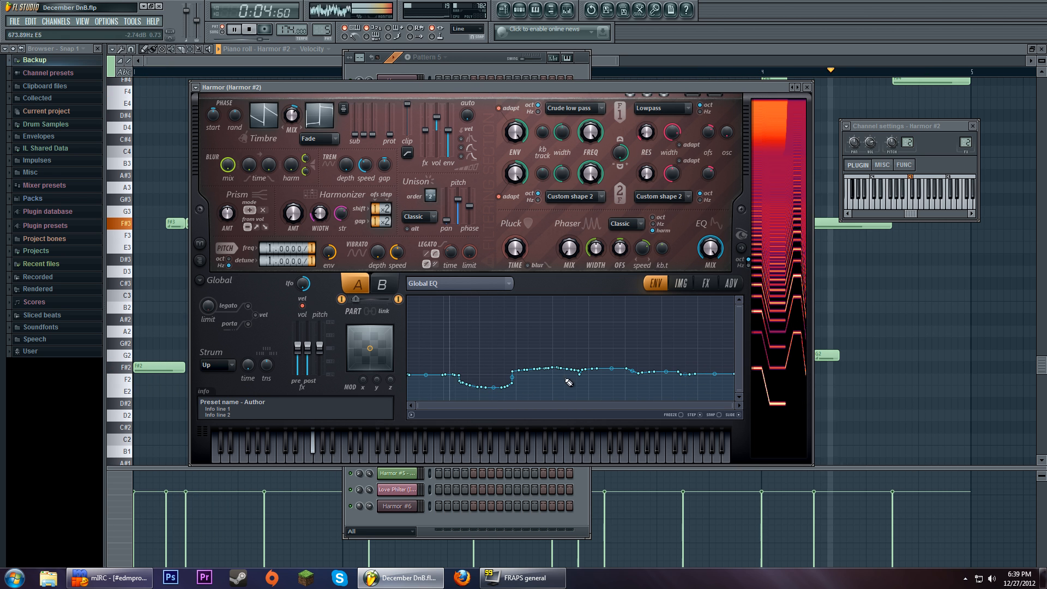
- Try further dips, bumps and flat stretches in the low-mid and middle bands of the Global EQ curve, and stop playback
mouse_move(518, 374)
mouse_down()
mouse_move(454, 376)
mouse_move(560, 376)
mouse_up()
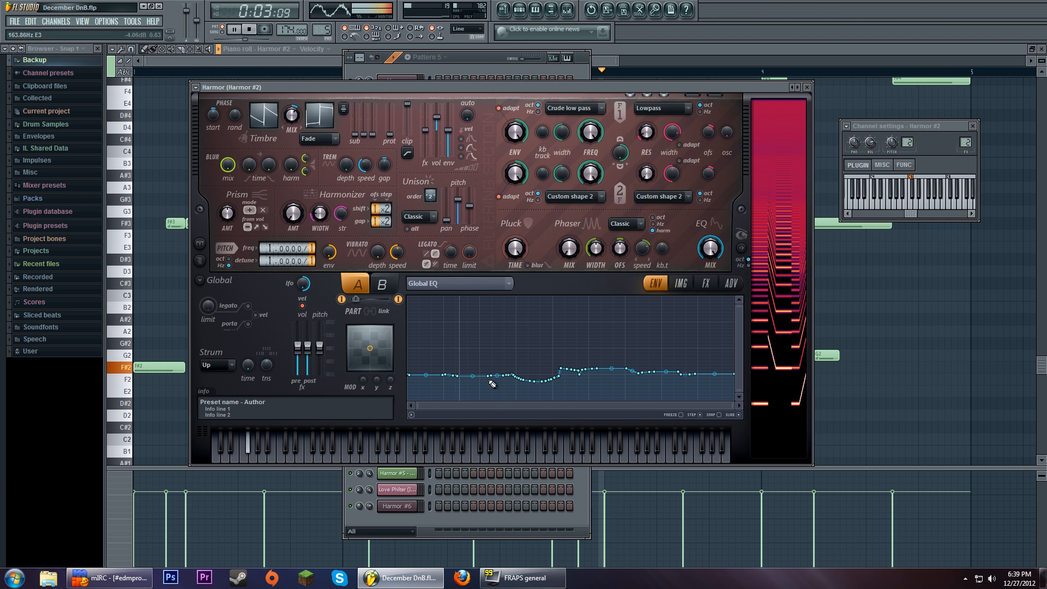
drag(461, 382, 480, 370)
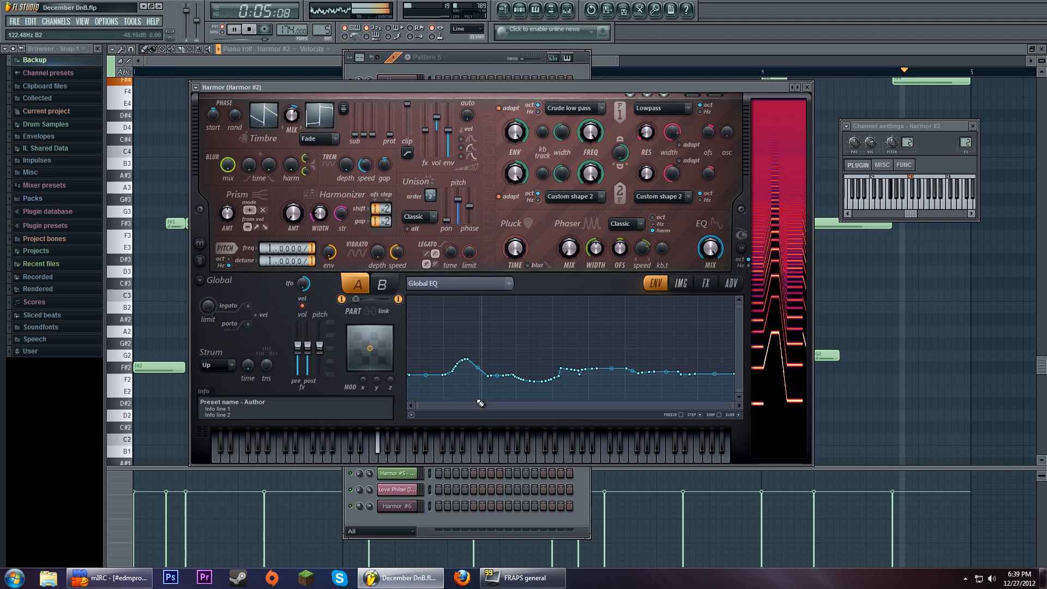
mouse_move(460, 370)
mouse_down()
mouse_move(498, 378)
mouse_move(610, 362)
mouse_up()
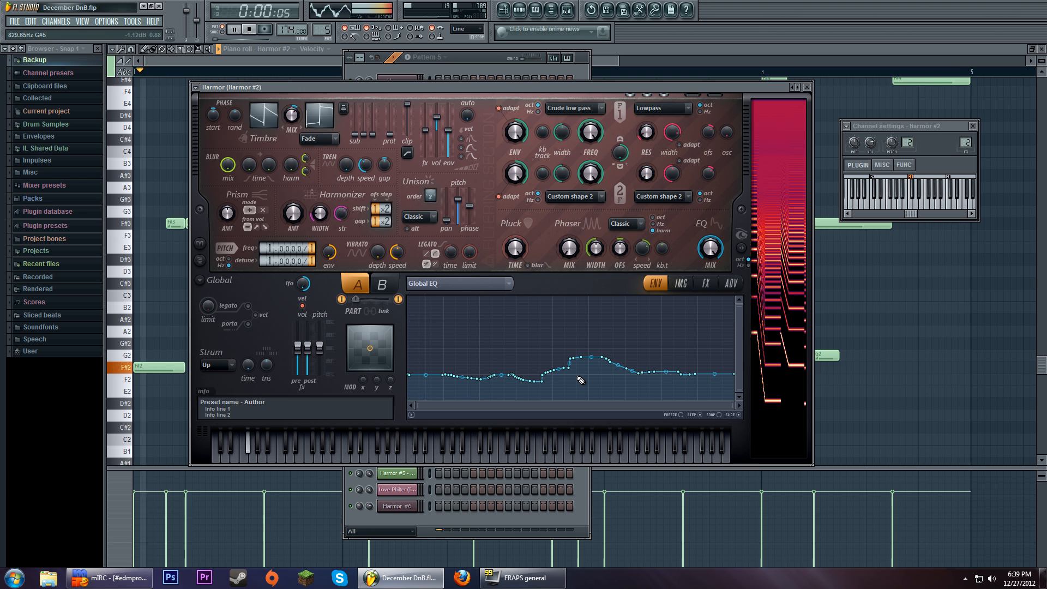
drag(543, 375, 647, 375)
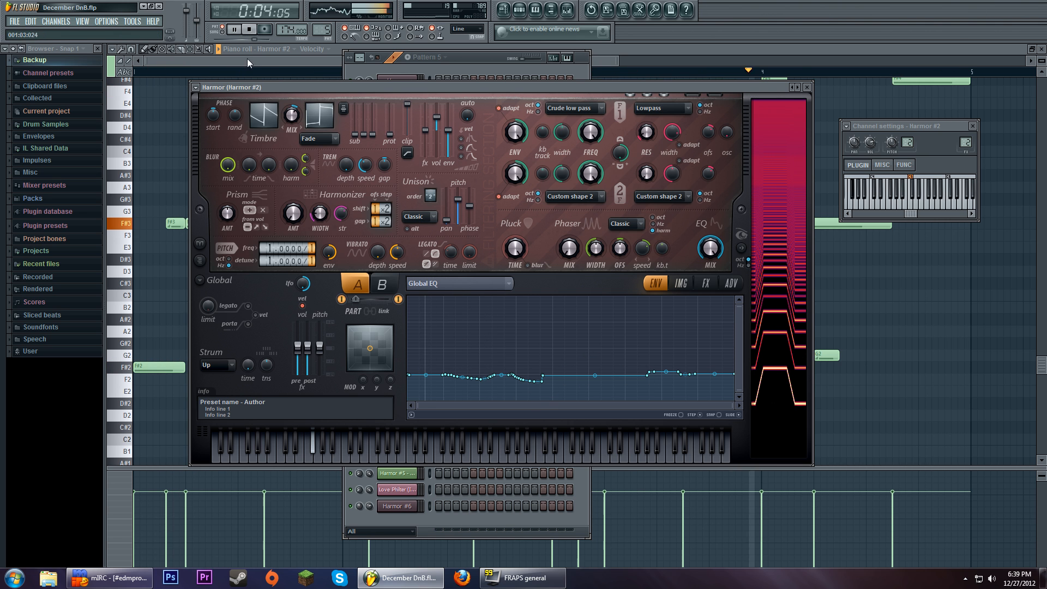
click(249, 30)
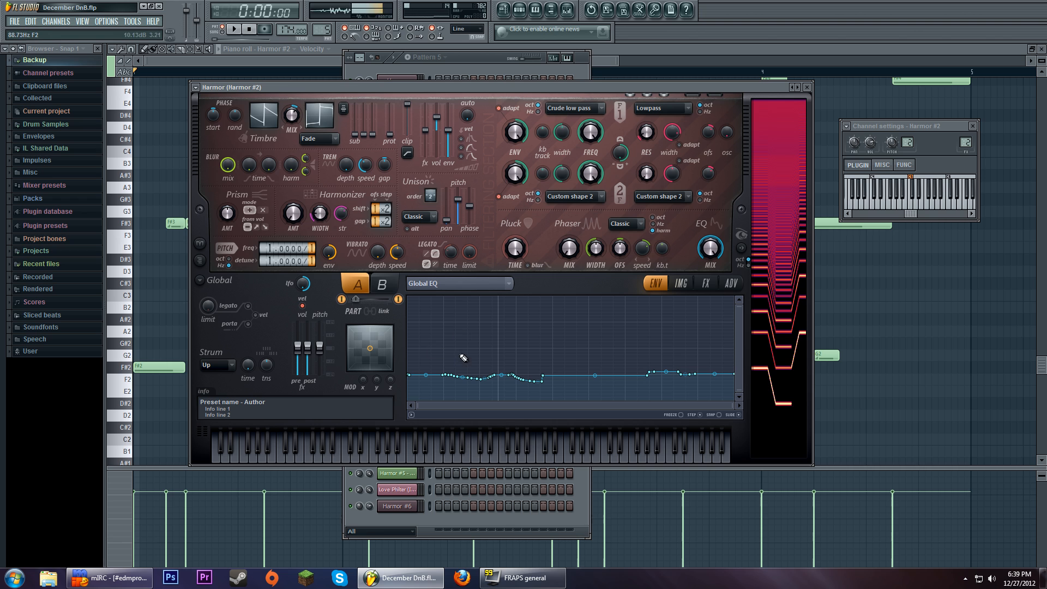
- Load the saved December DnB state file into the Global EQ envelope
click(411, 415)
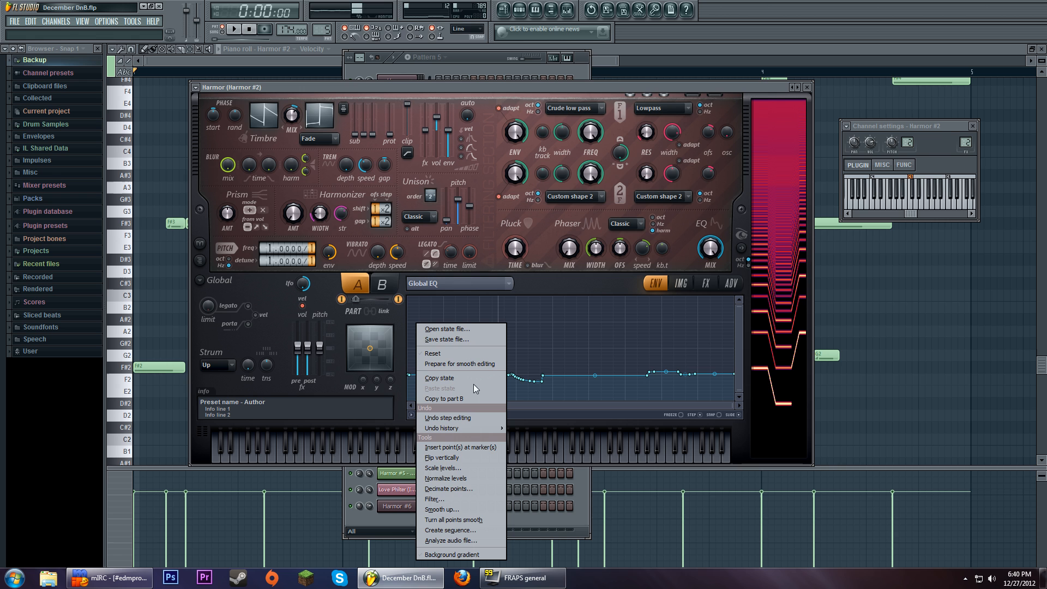
click(473, 329)
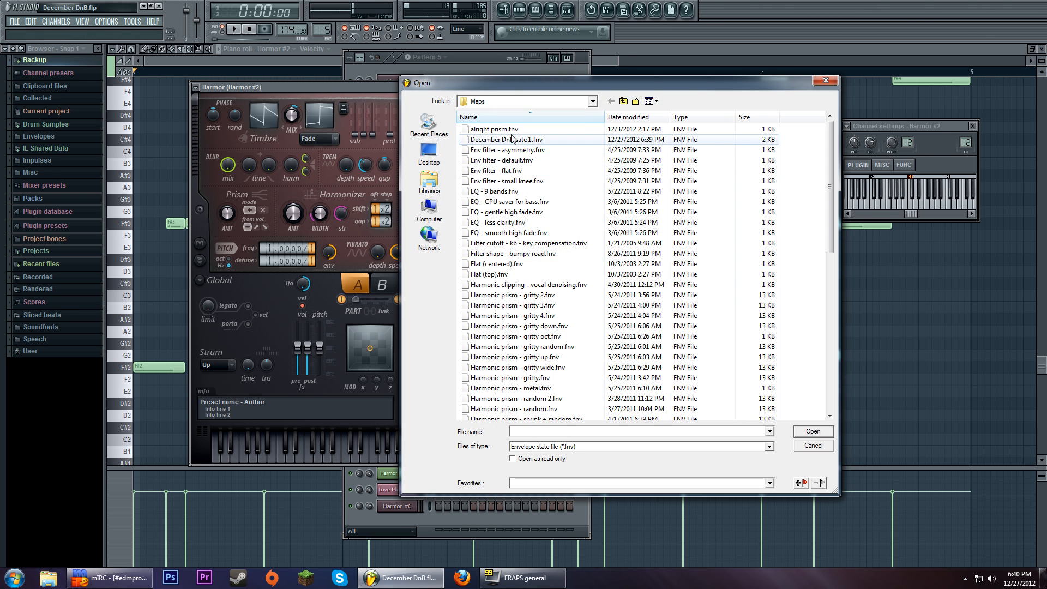
double_click(532, 140)
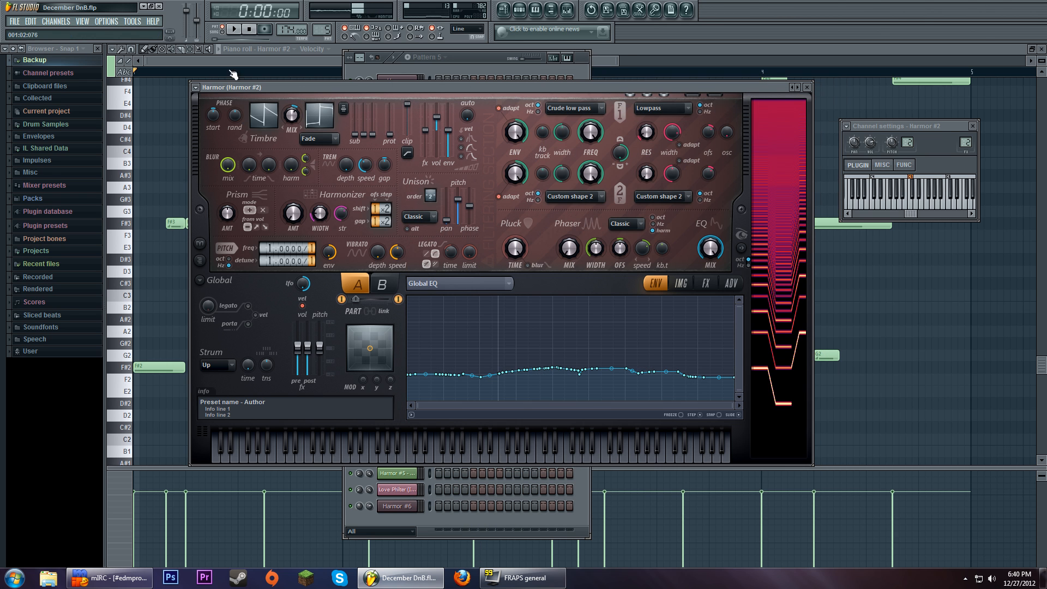
- Play the pattern to audition Harmor #2 with the loaded Global EQ curve, and stop playback
key(space)
click(248, 30)
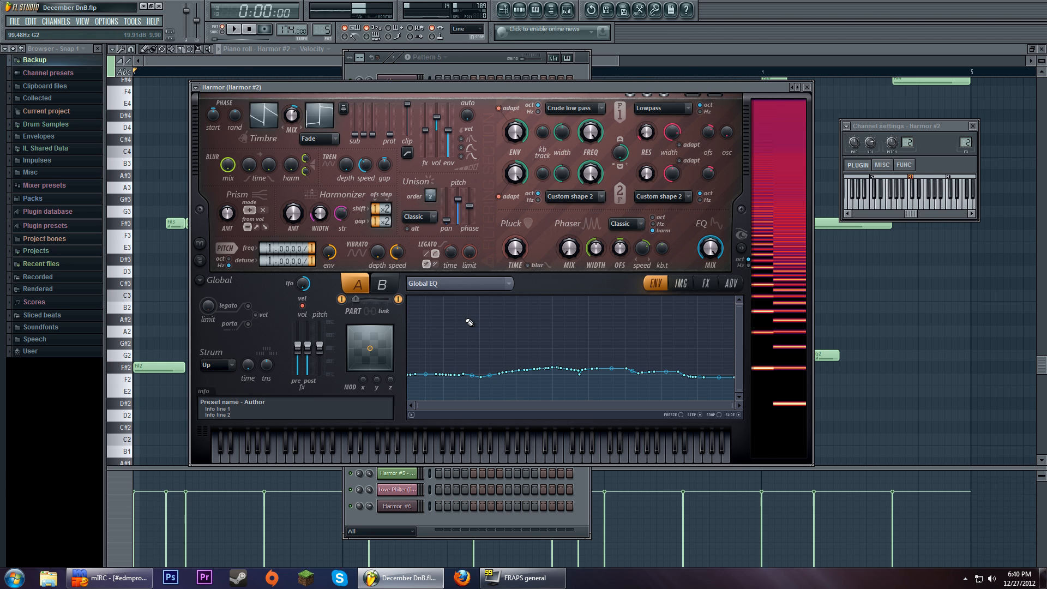
click(239, 29)
click(248, 30)
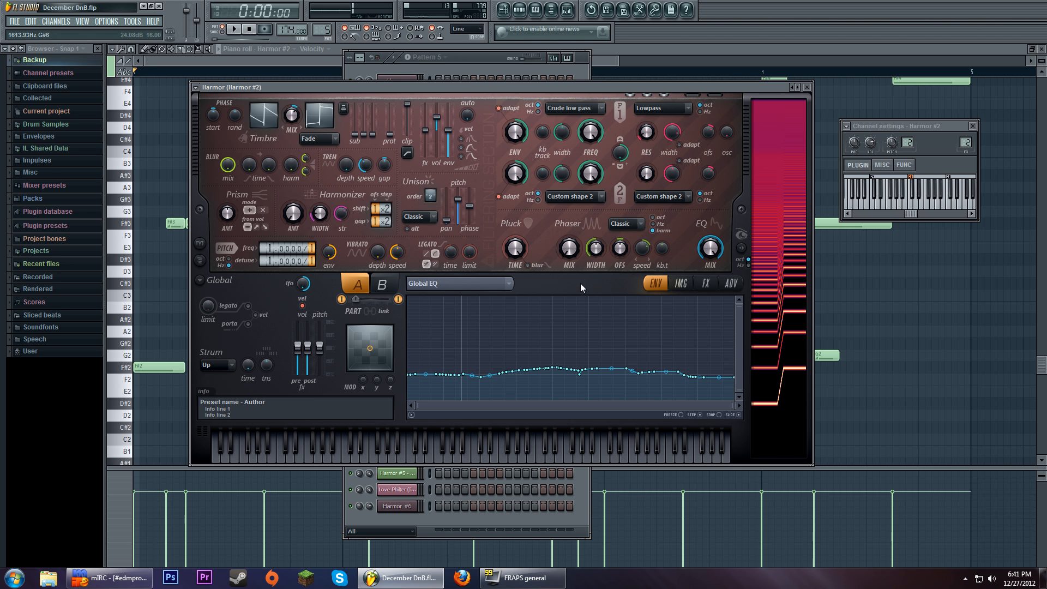
- Return to the playlist, reopen Harmor #2 and bring up its Harmonic unison pitch envelope in place of the Global EQ
click(496, 64)
click(517, 10)
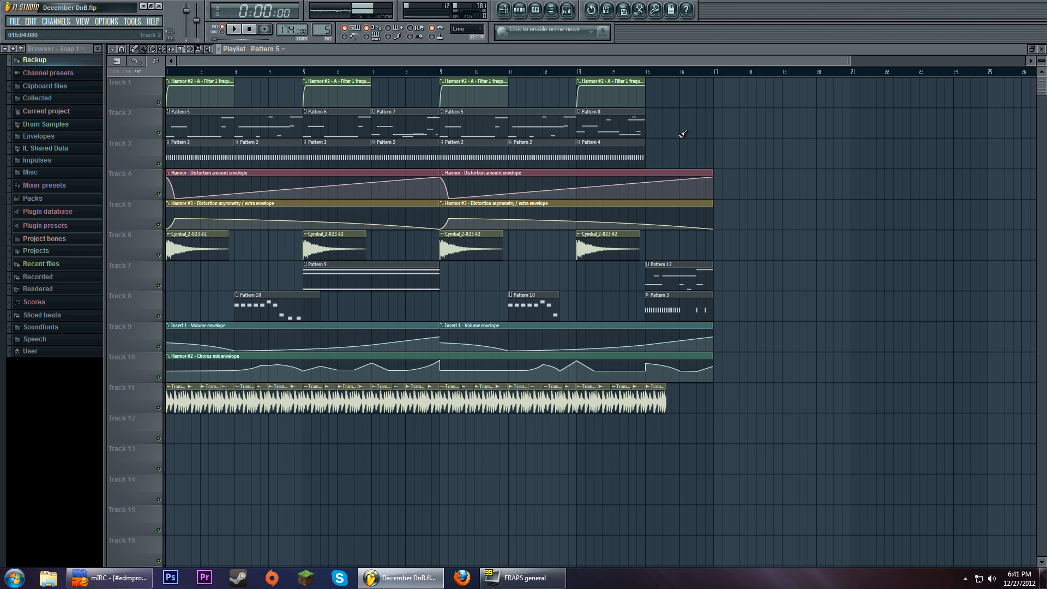
key(F6)
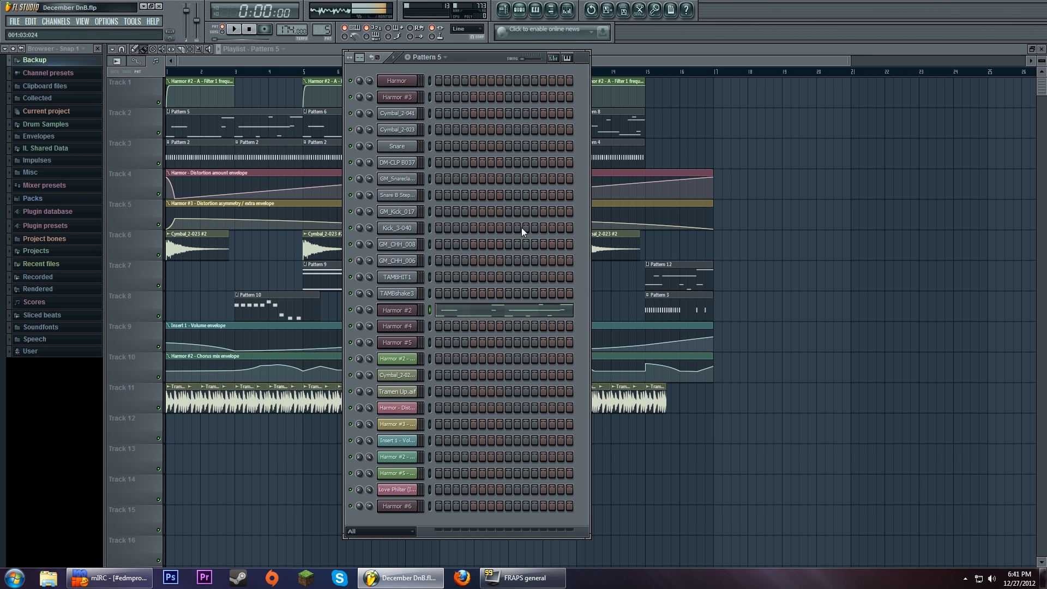
click(402, 314)
click(704, 285)
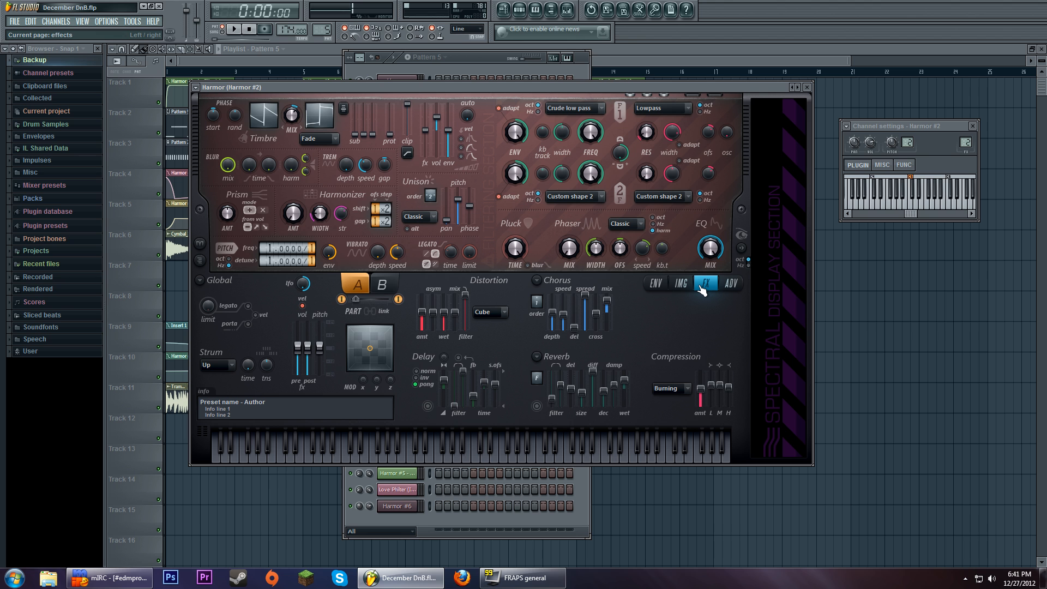
click(656, 283)
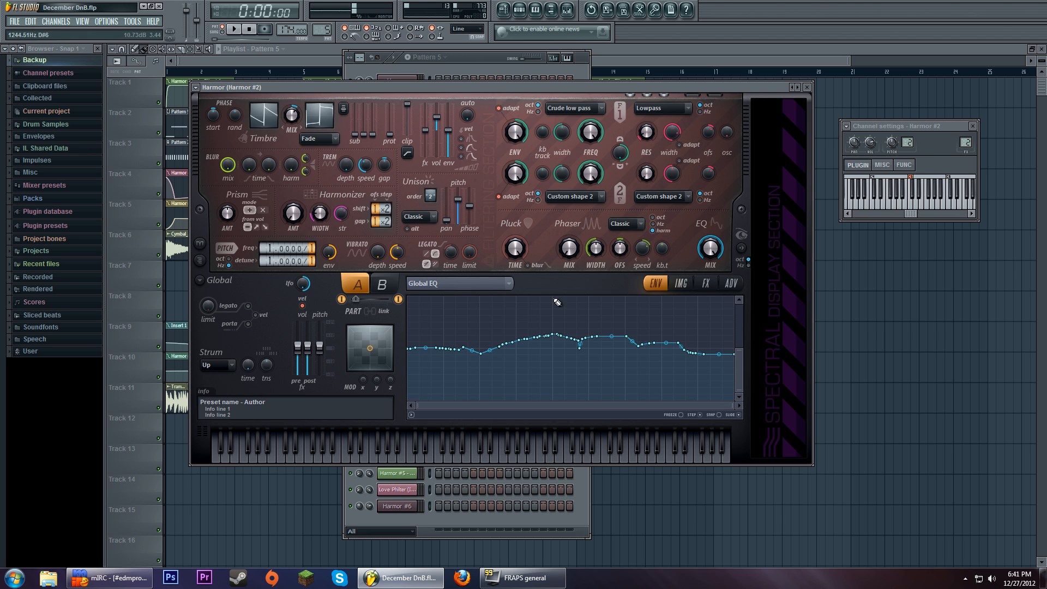
click(541, 300)
click(636, 293)
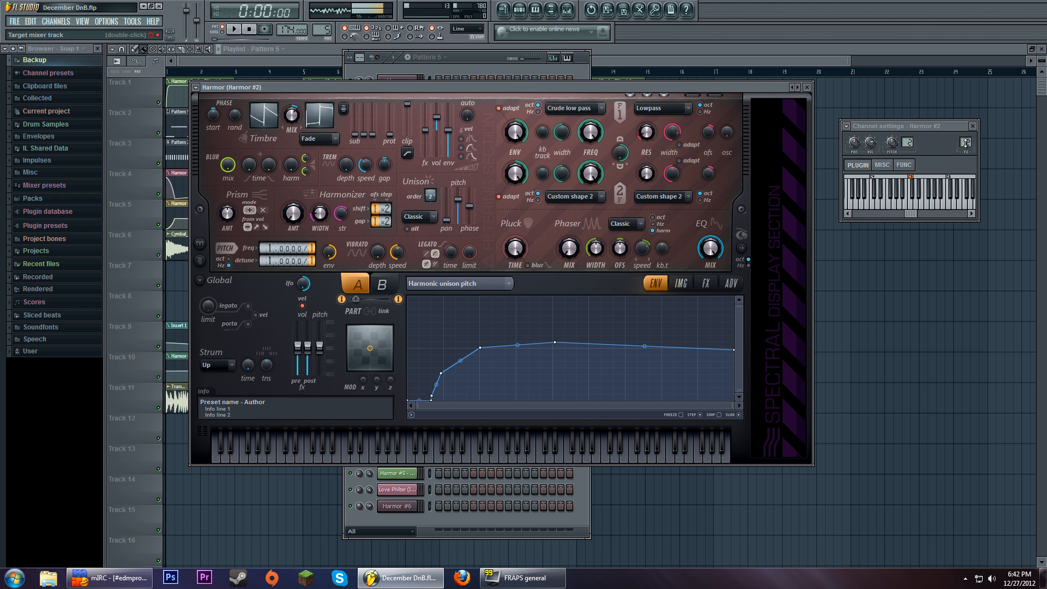
- Open the mixer and examine the Fruity Chorus settings on Insert 2 and Insert 3
key(F9)
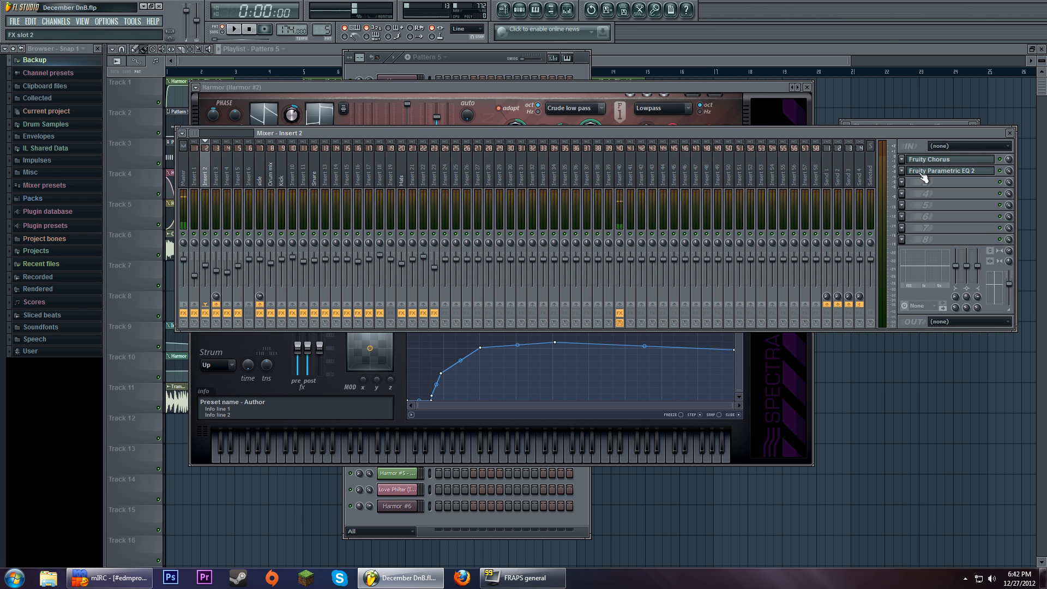
click(938, 160)
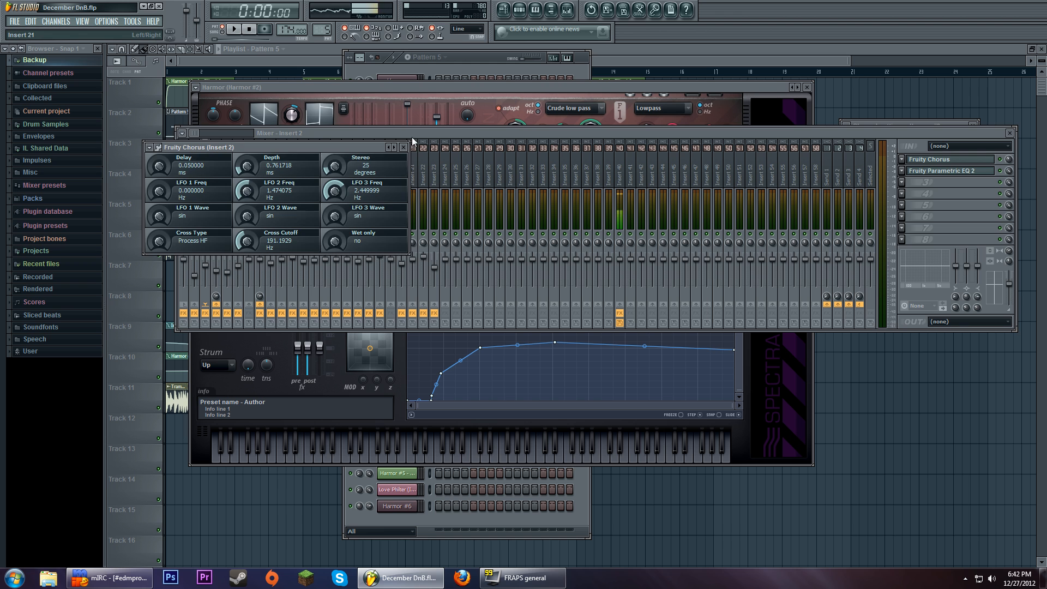
click(412, 135)
click(216, 181)
click(944, 172)
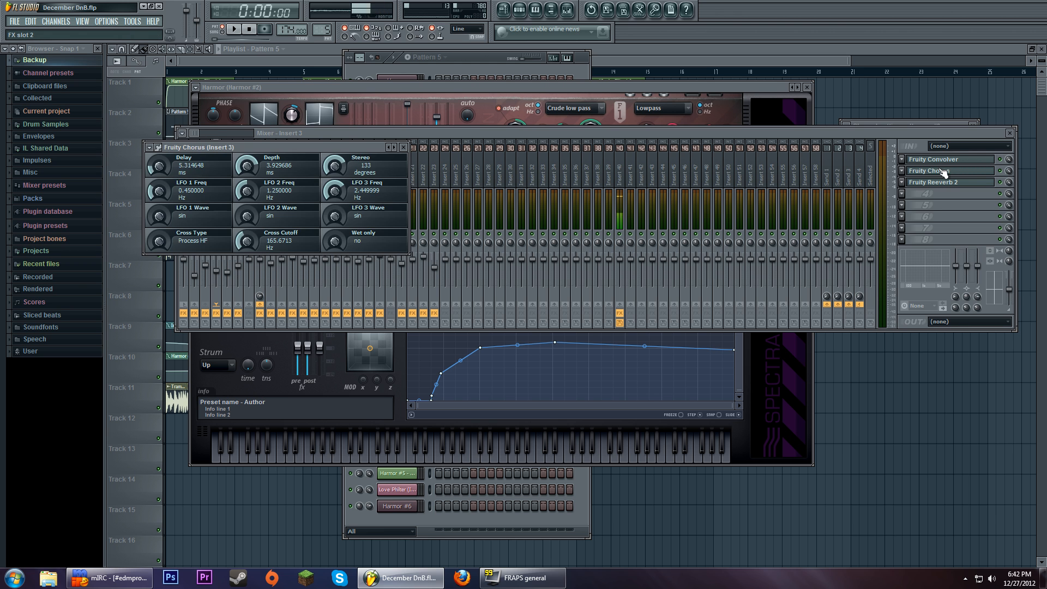
click(943, 172)
- Play the pattern briefly to find the bass's mixer track and open the Fruity Chorus on Insert 2
click(235, 30)
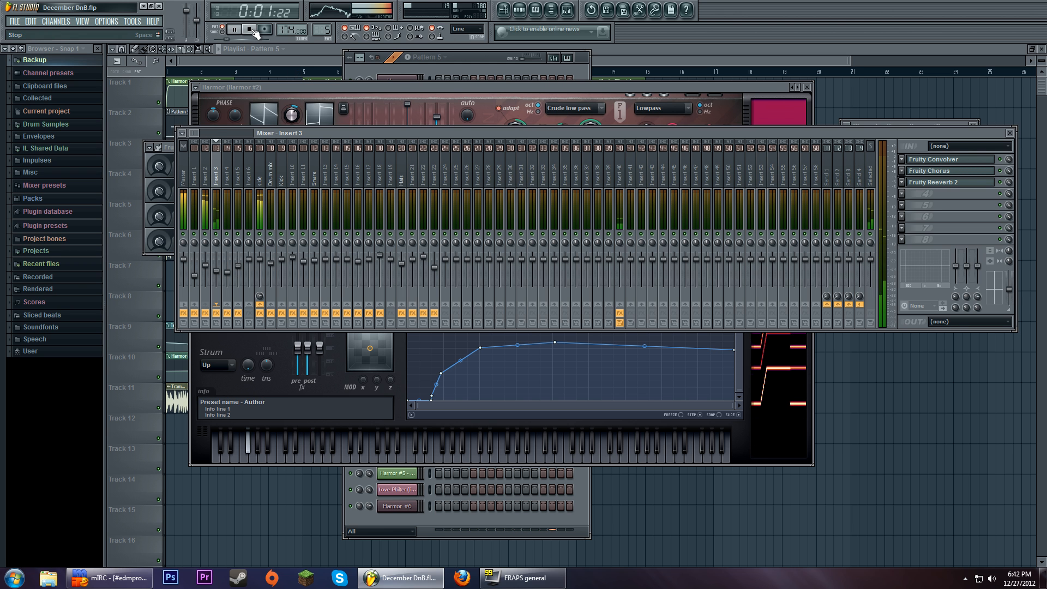
click(254, 33)
click(195, 164)
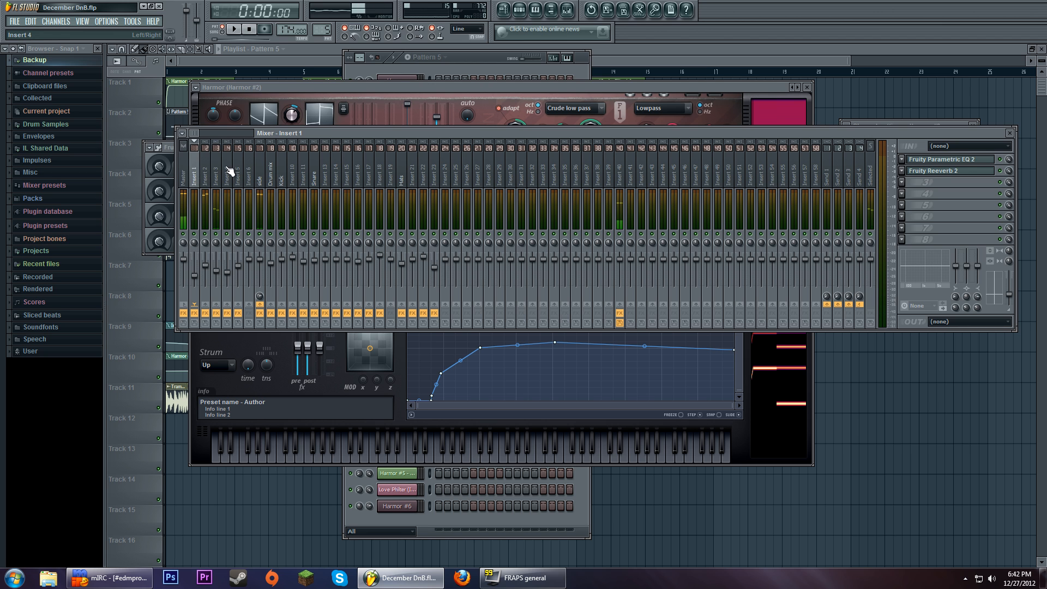
click(205, 166)
click(949, 159)
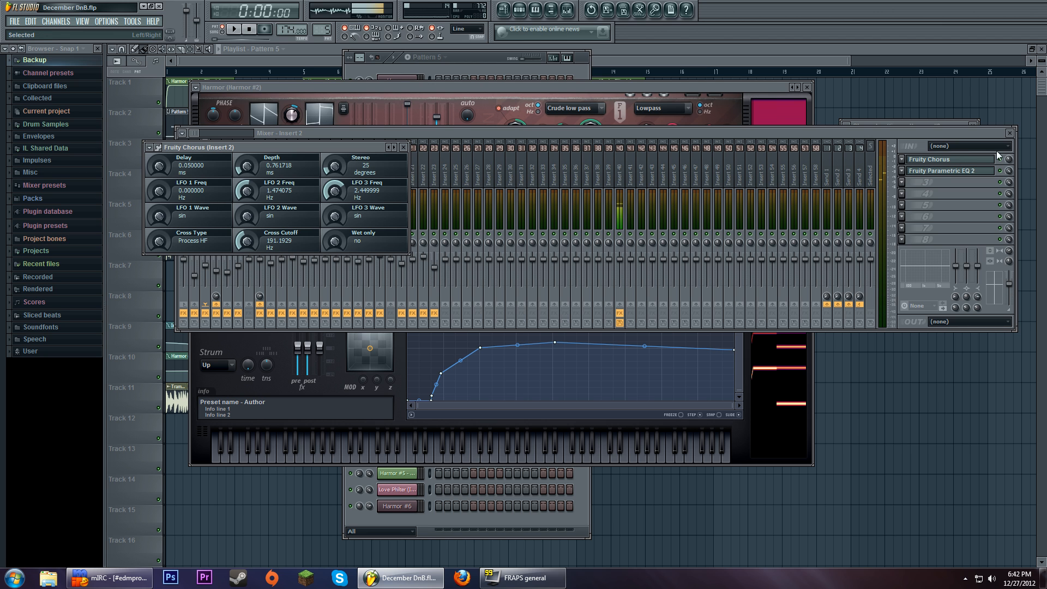
- Reopen the Fruity Chorus on Insert 2 and move its window clear below the mixer
drag(1009, 159, 1009, 160)
click(961, 160)
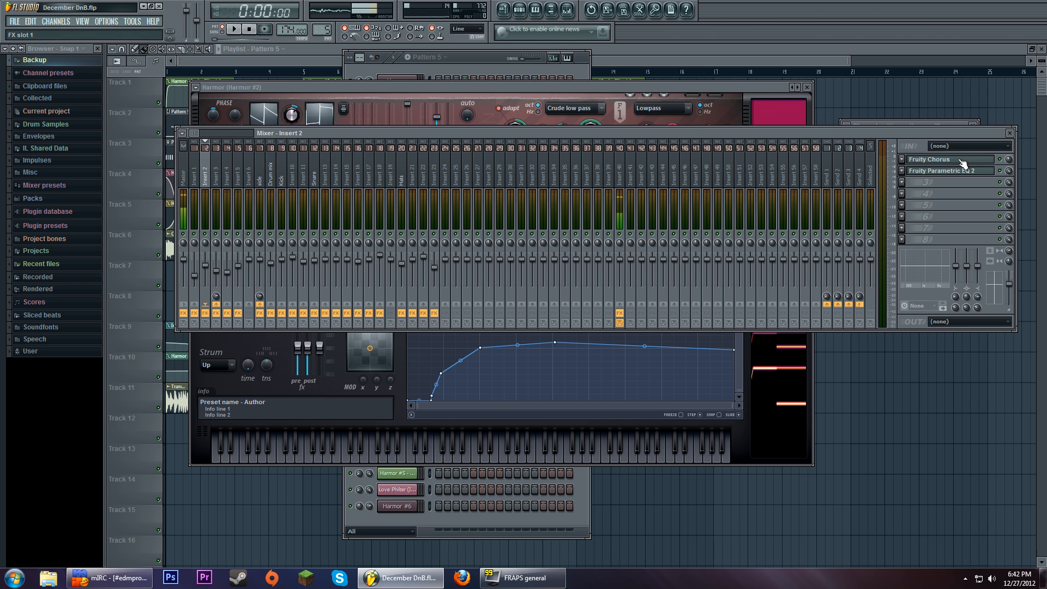
click(961, 160)
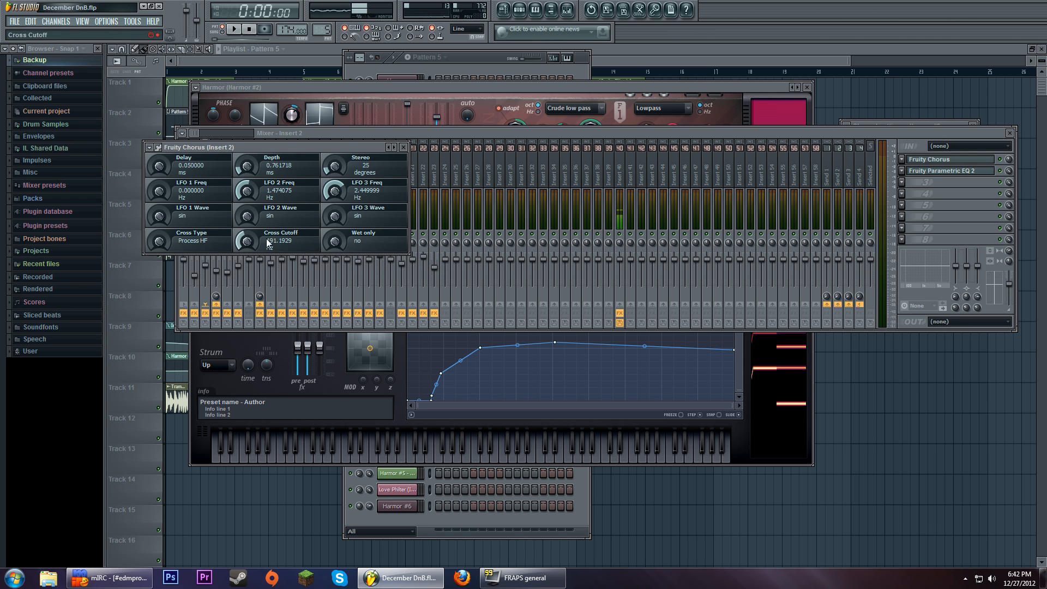
drag(345, 148, 453, 145)
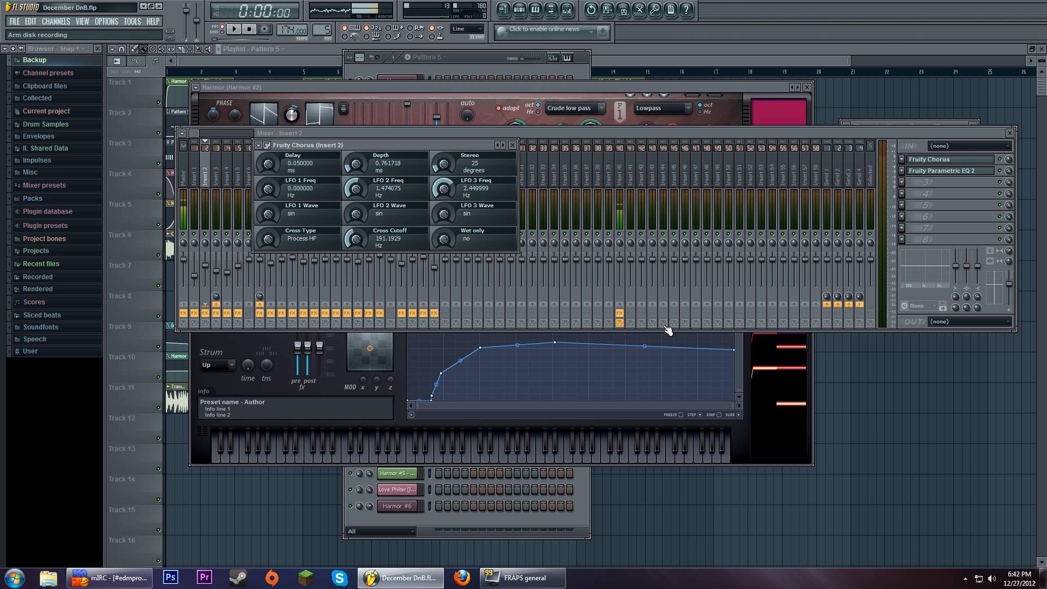
drag(471, 156, 494, 349)
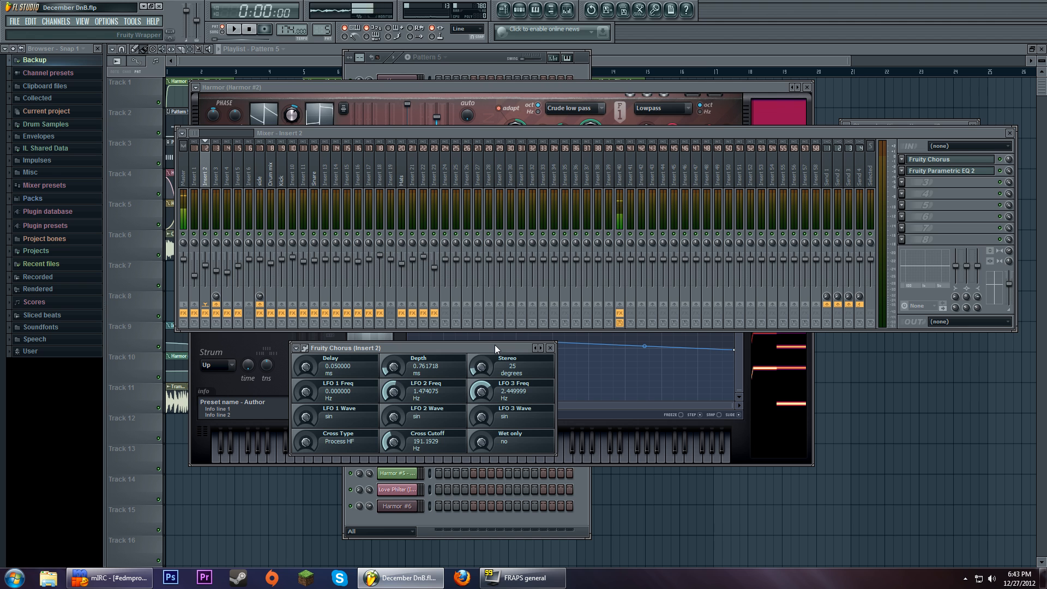
- Compare Harmor #2's Harmonic unison pitch envelope with the Fruity Chorus settings on Insert 2
click(600, 88)
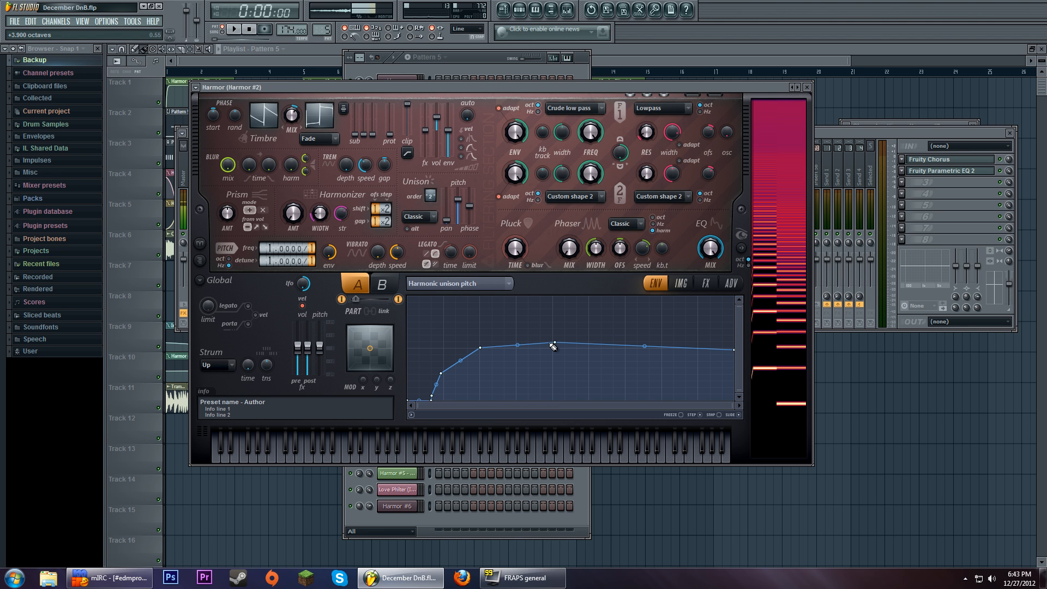
click(936, 188)
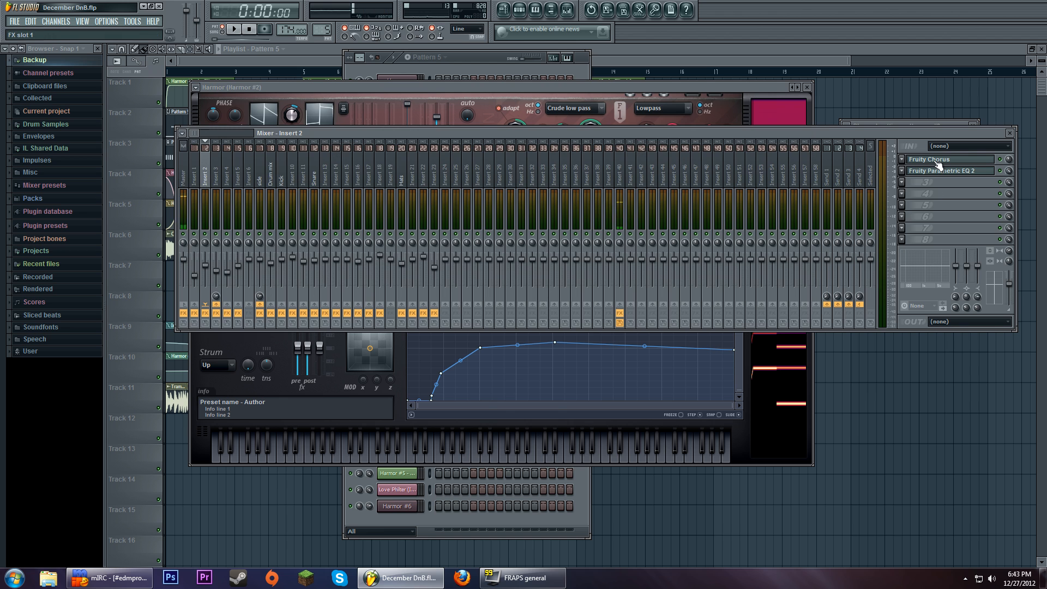
click(937, 164)
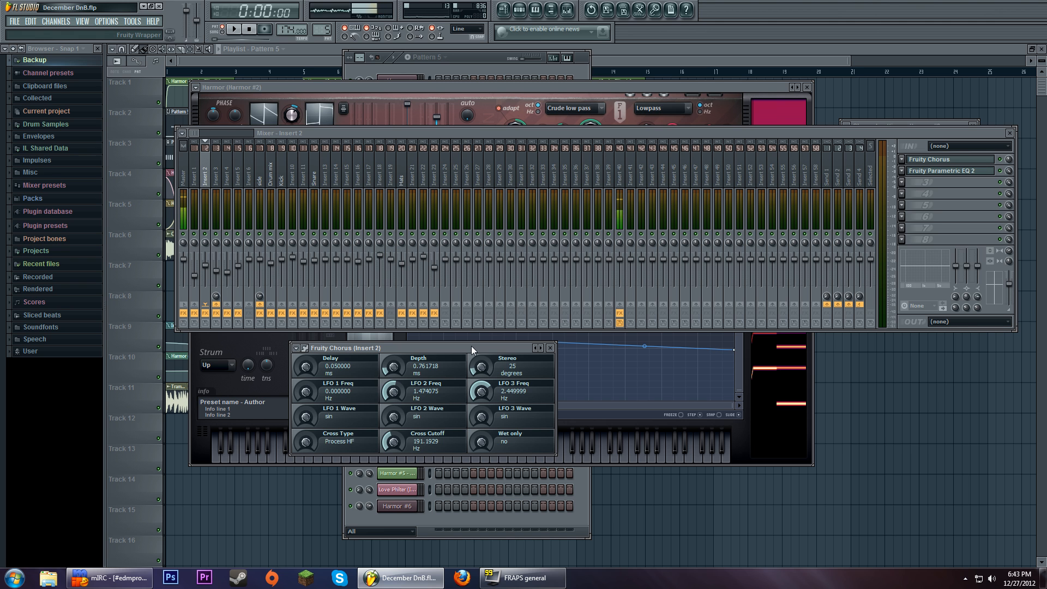
click(433, 89)
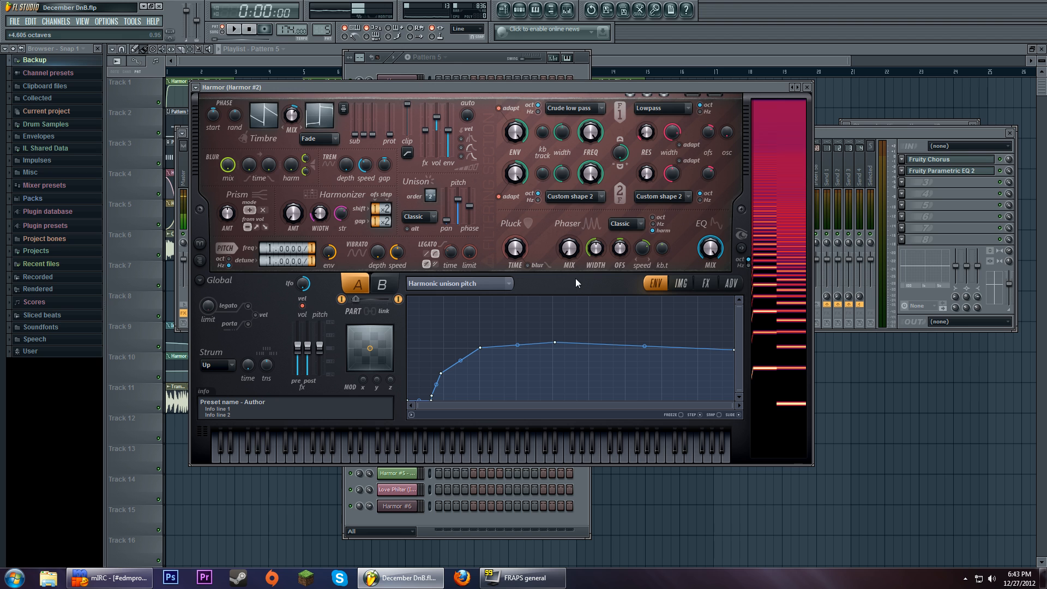
drag(443, 435, 262, 445)
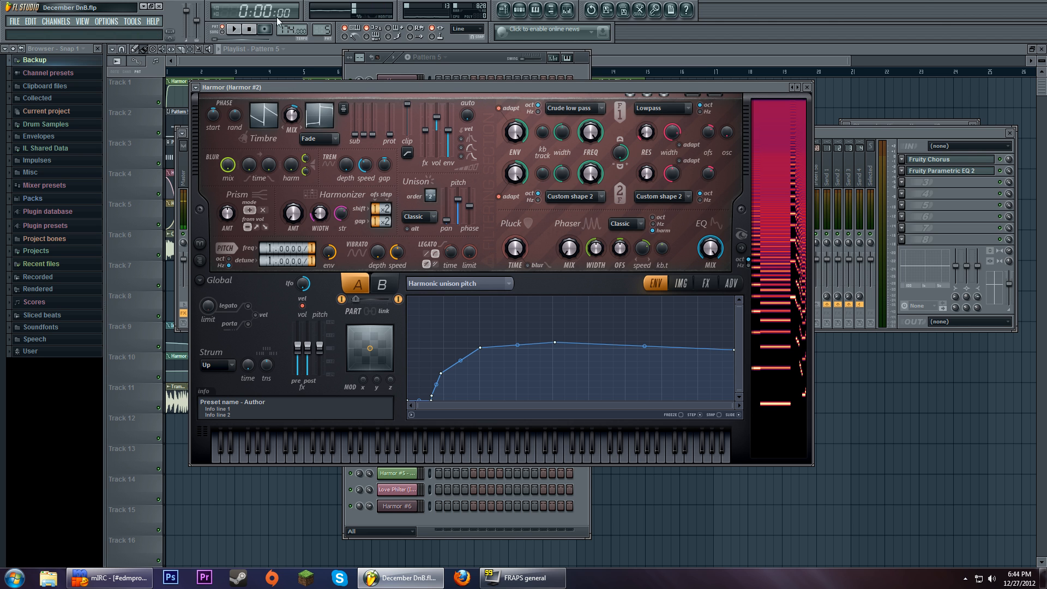
- Play the pattern while sweeping Harmor #2's Timbre mix, and stop playback
click(234, 30)
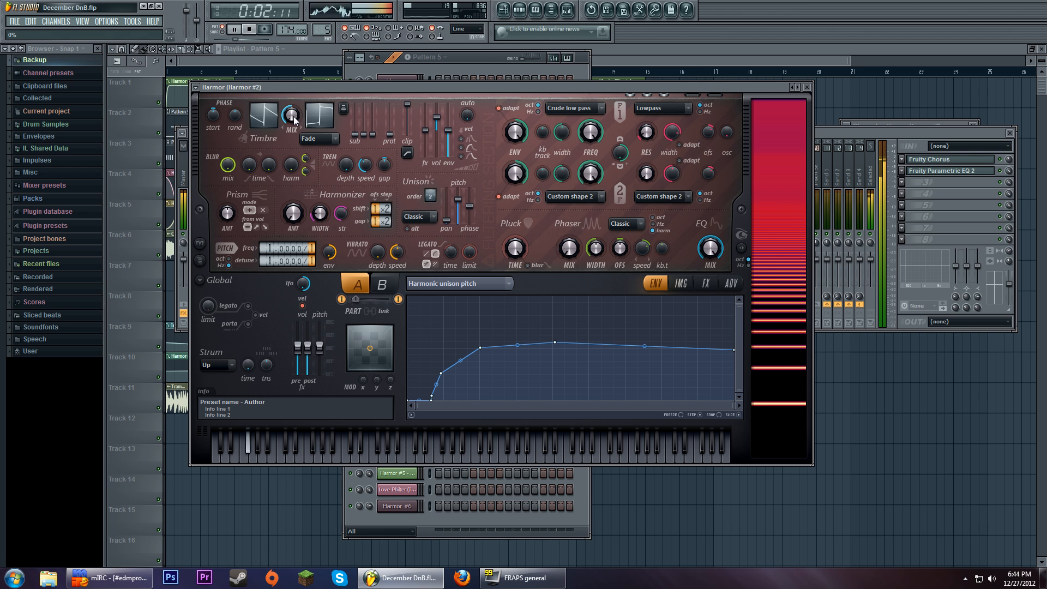
drag(294, 120, 293, 143)
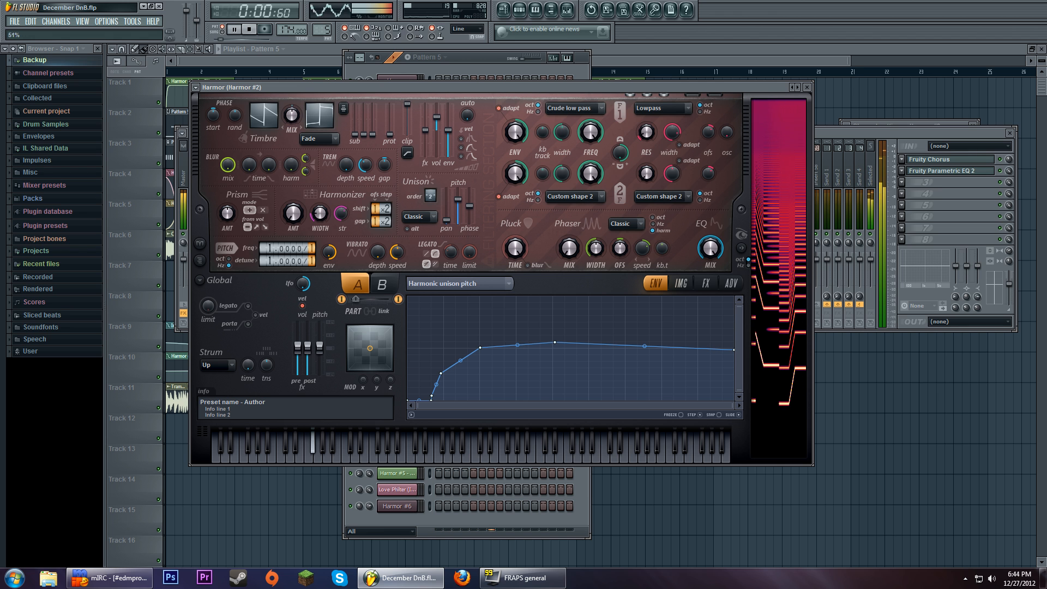
key(space)
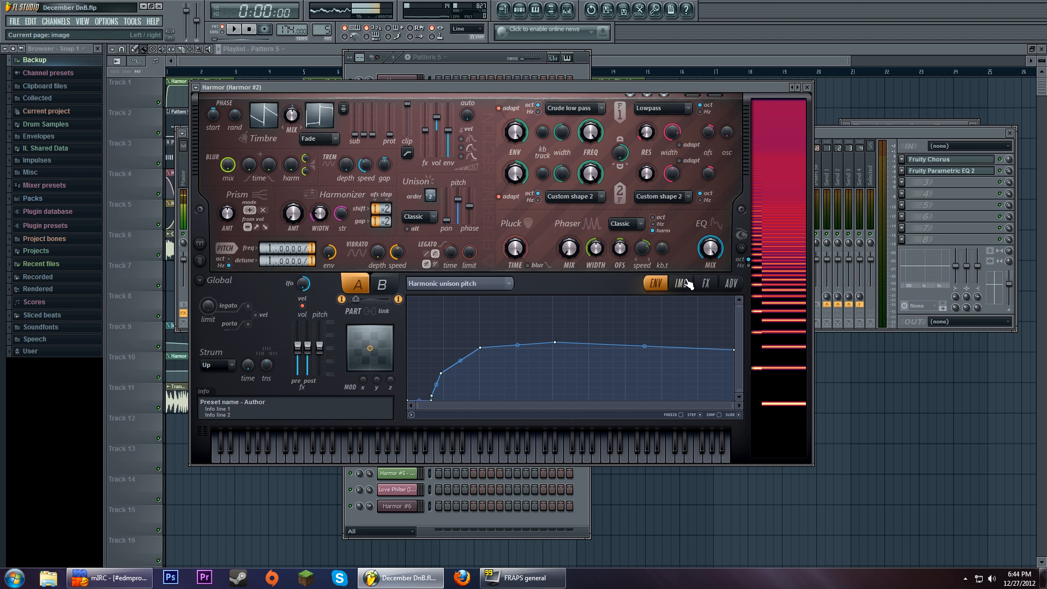
- Show Harmor #2's effects page, and open Pattern 12 from the playlist in the piano roll
click(706, 283)
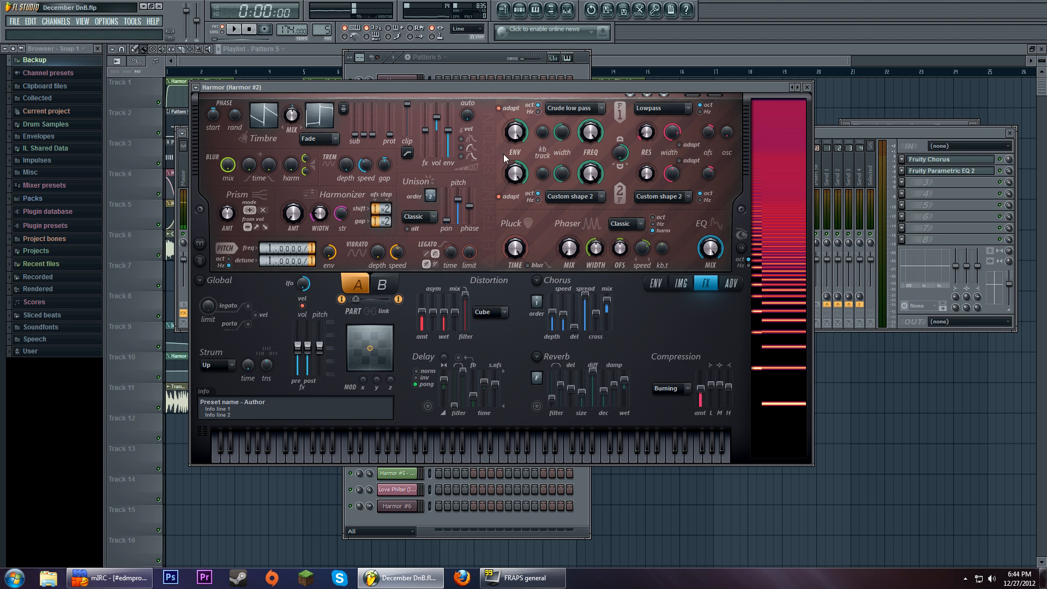
click(473, 60)
click(644, 60)
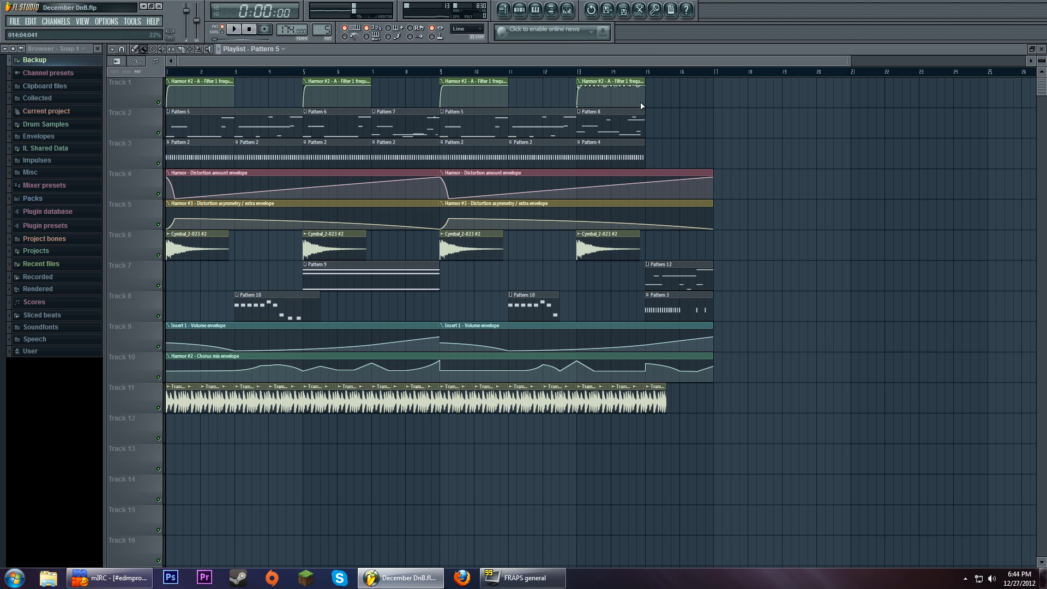
double_click(666, 282)
- Play Pattern 12 while opening the Harmor #5 instrument, and stop playback
click(239, 28)
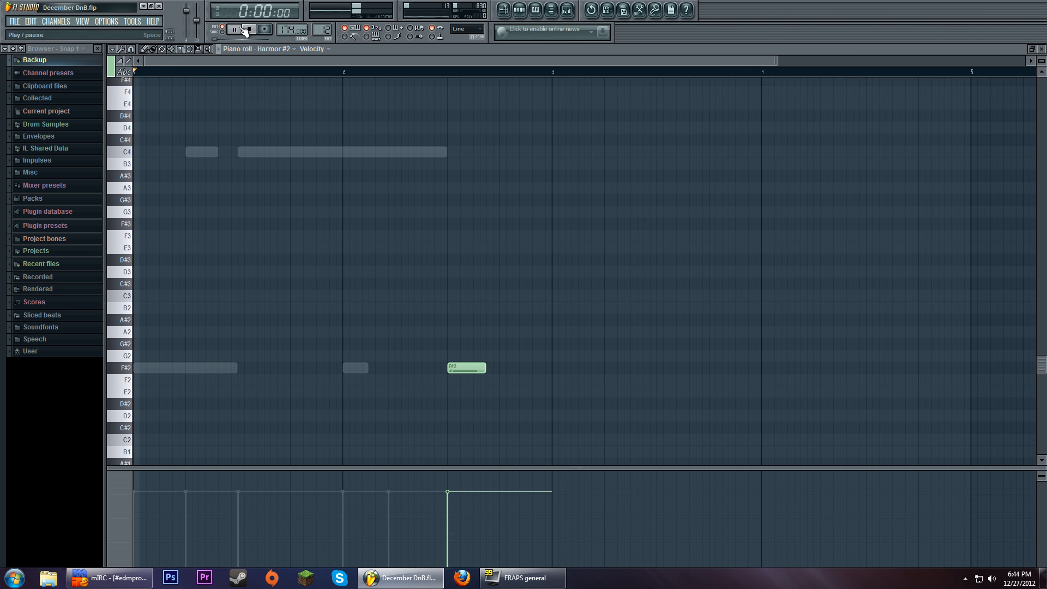
click(520, 13)
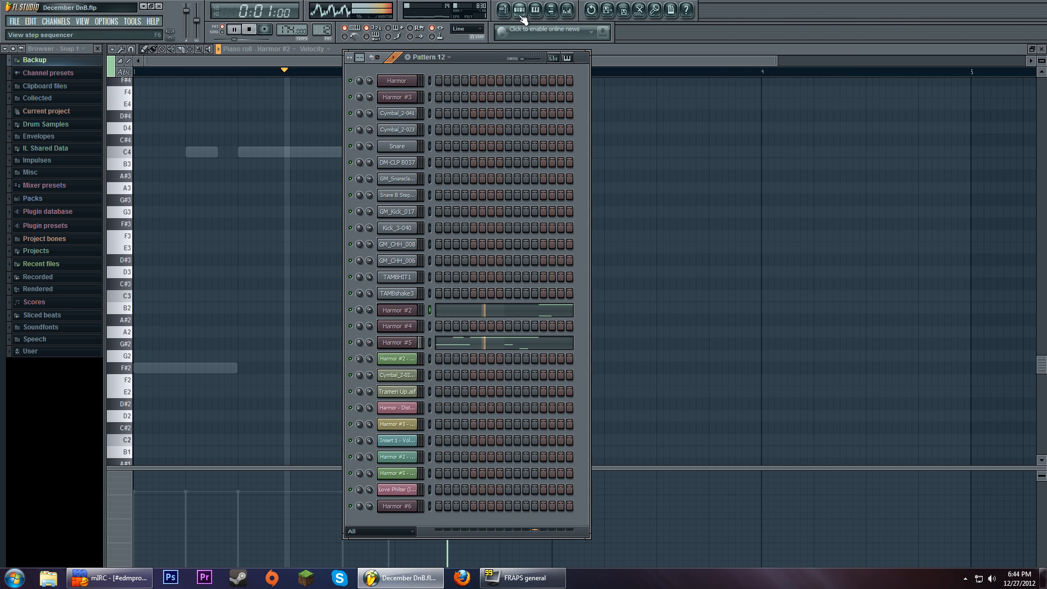
click(407, 344)
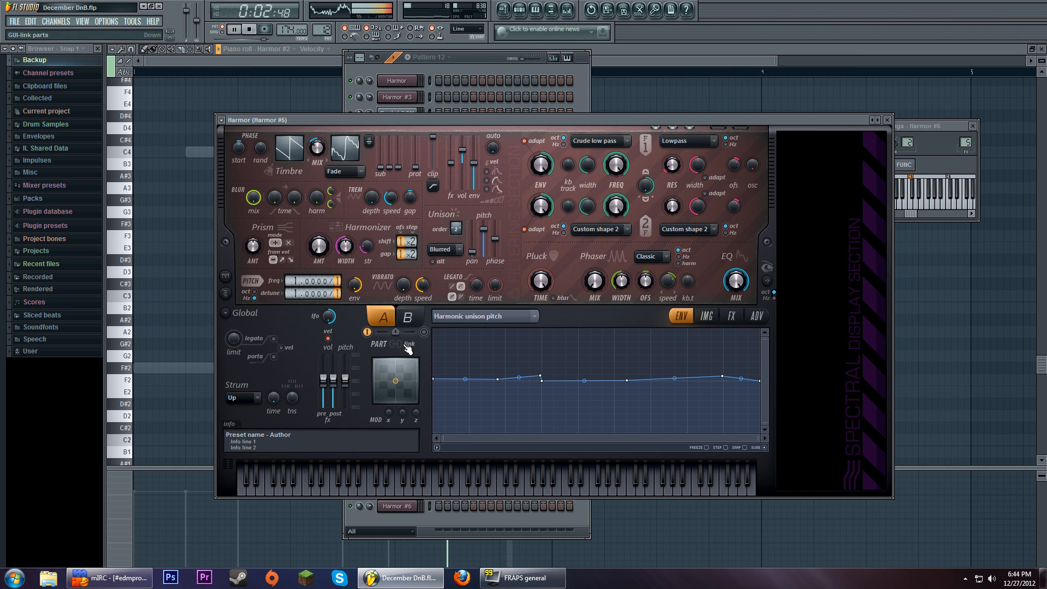
click(248, 31)
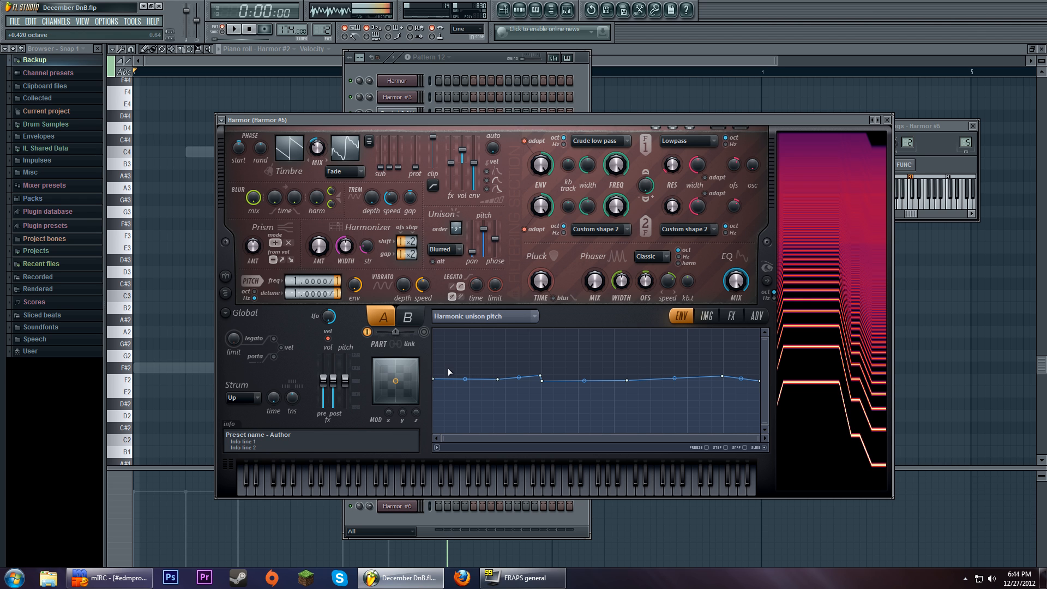
- Audition Harmor #5 in Pattern 12 again, and switch the piano roll to Harmor #5's notes
drag(397, 494, 324, 484)
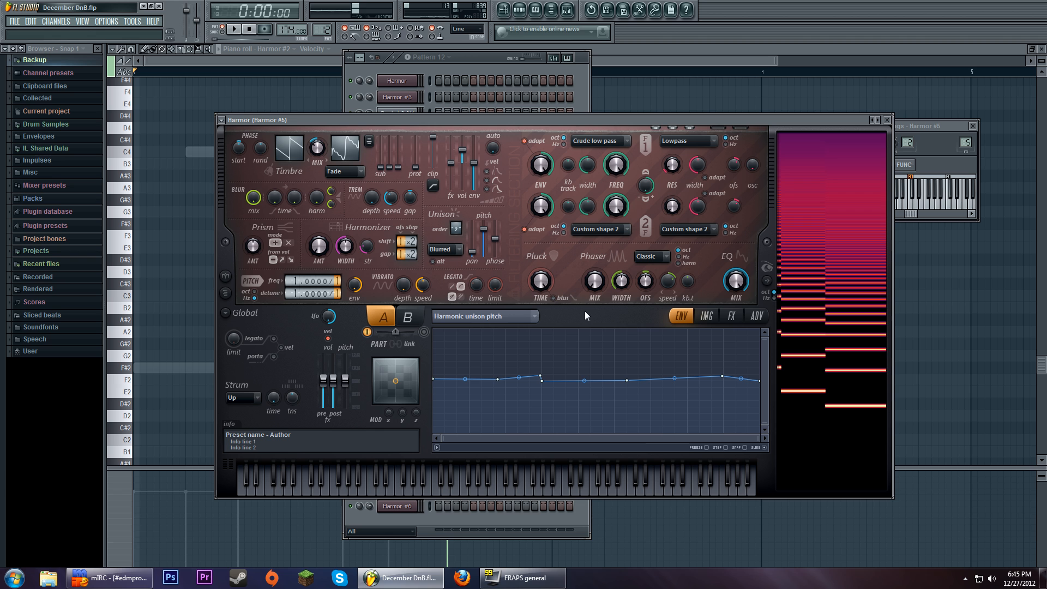
click(235, 28)
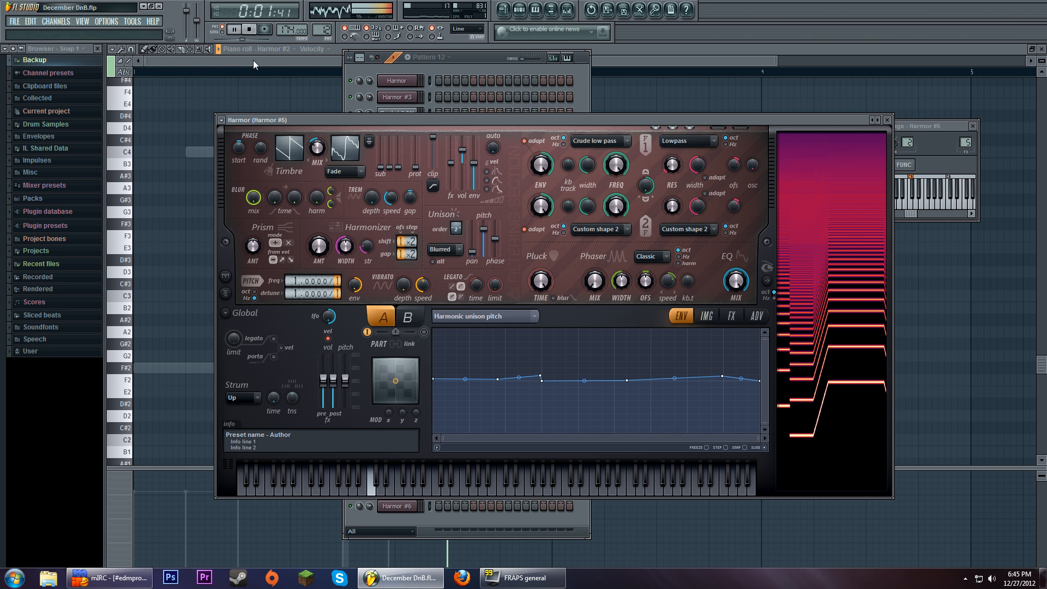
click(253, 60)
key(space)
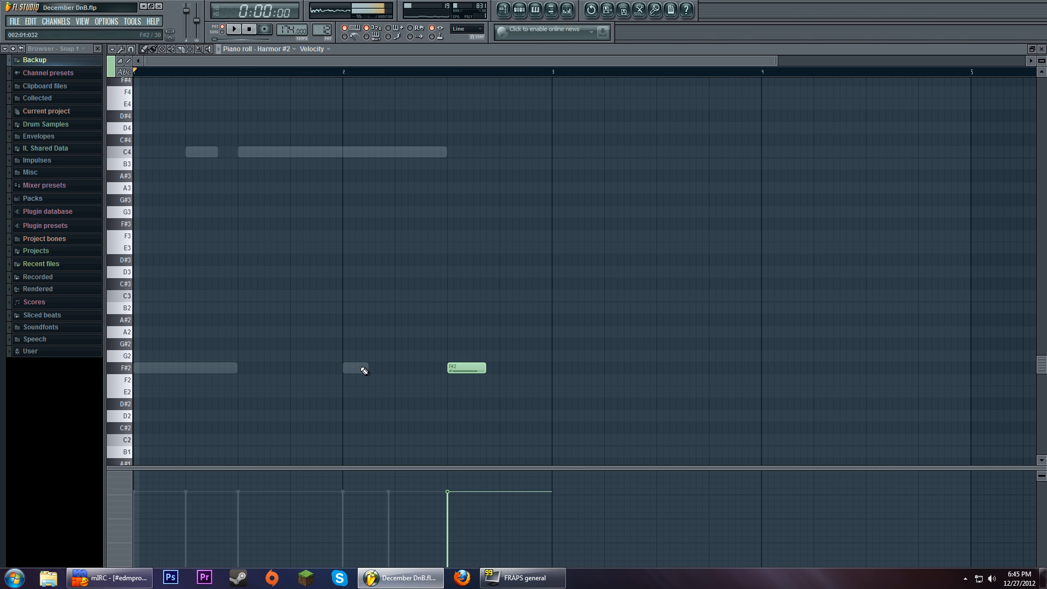
double_click(365, 371)
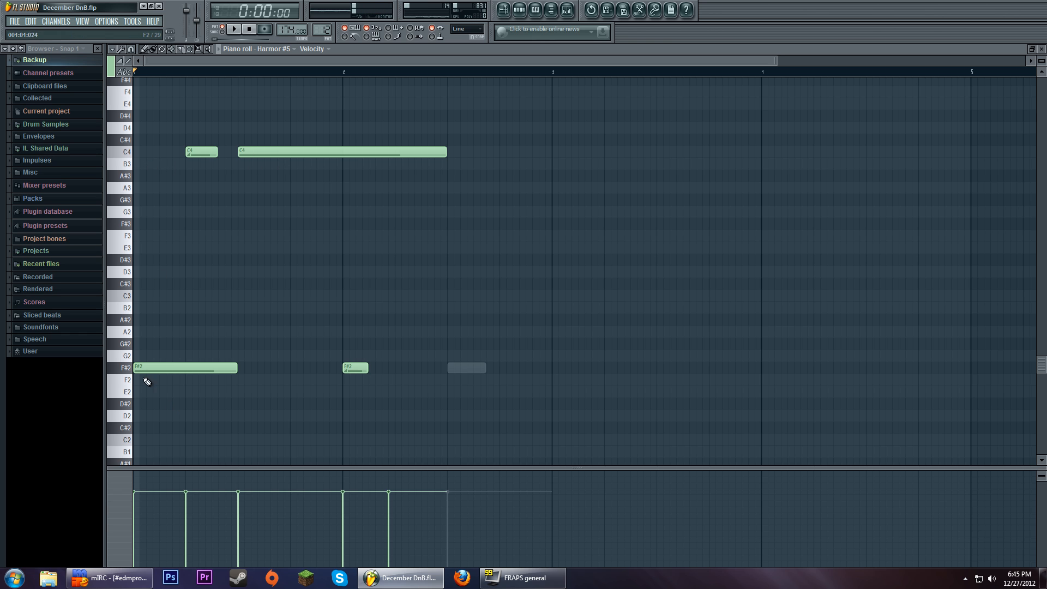
- Open Pattern 5 from the playlist in the piano roll, and audition Harmor #2's F#2 and F#3 keys
click(131, 371)
drag(321, 29, 321, 45)
click(504, 11)
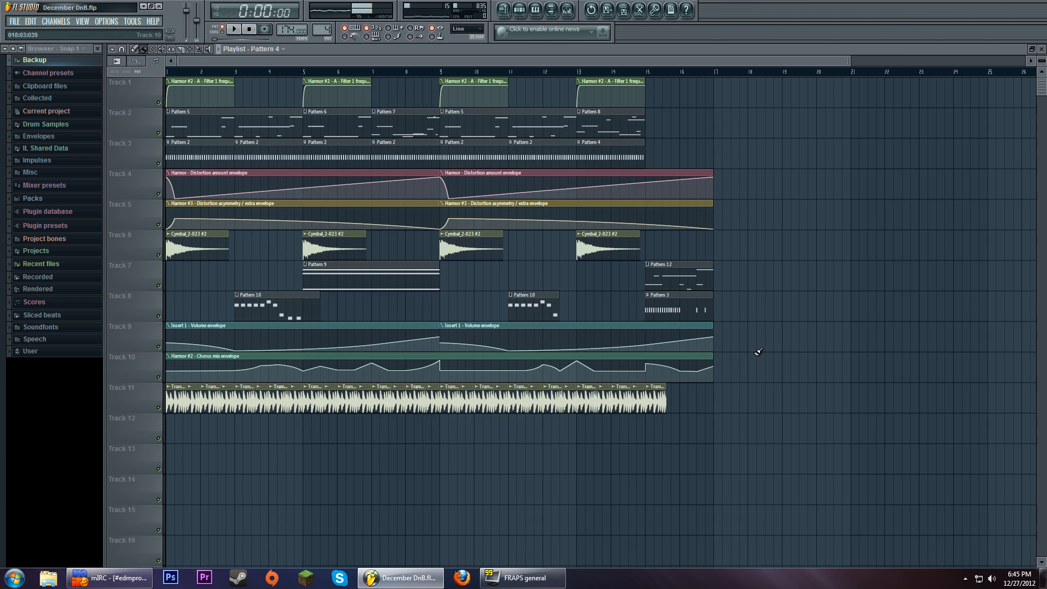
double_click(219, 127)
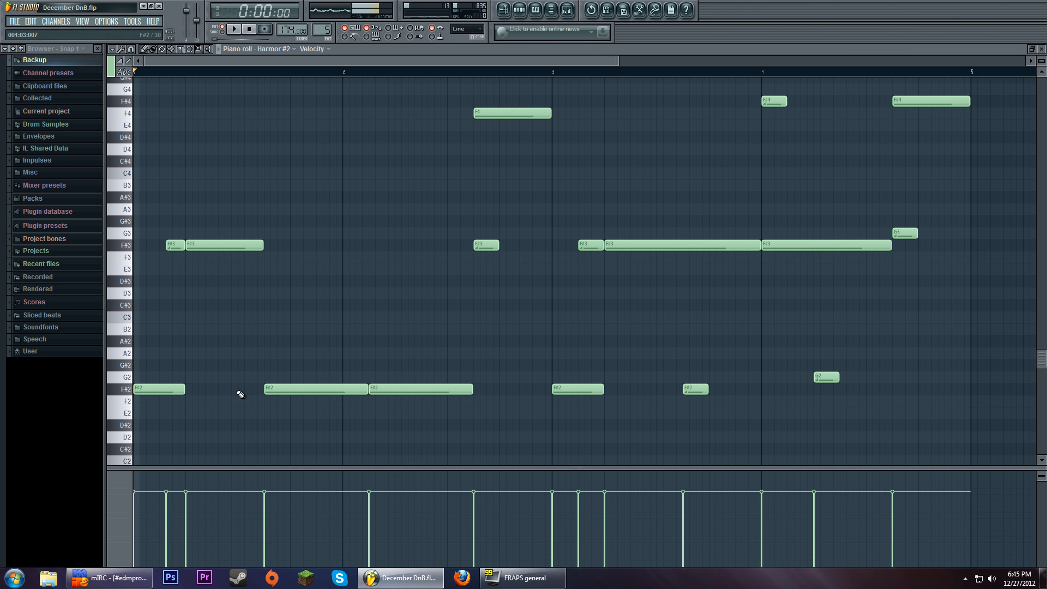
click(130, 389)
click(126, 246)
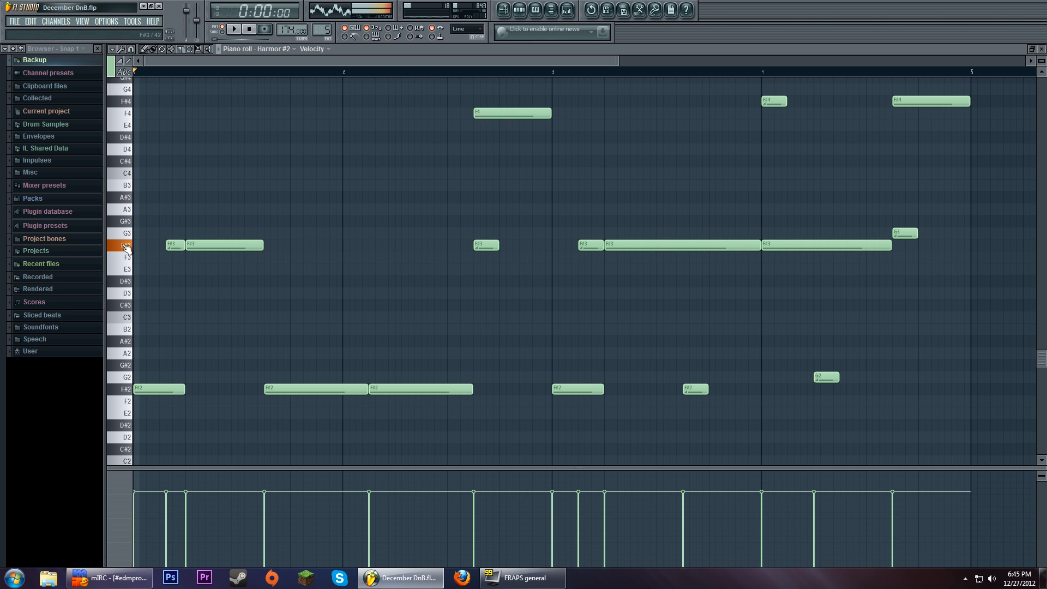
- Open Pattern 12 from the playlist in the piano roll, and switch it to Harmor #5's notes
click(504, 10)
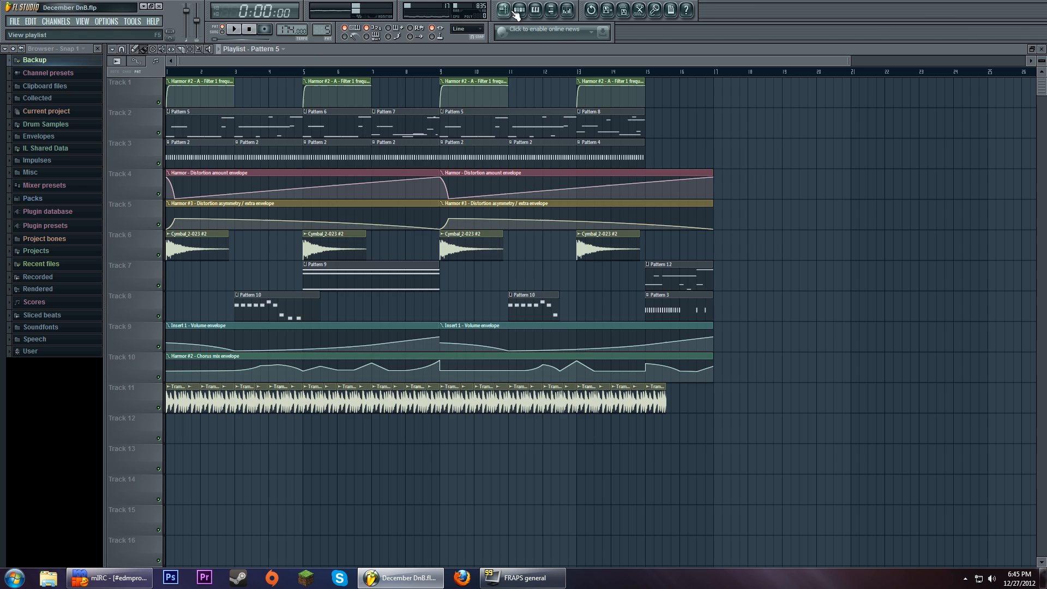
click(519, 11)
click(519, 11)
double_click(651, 273)
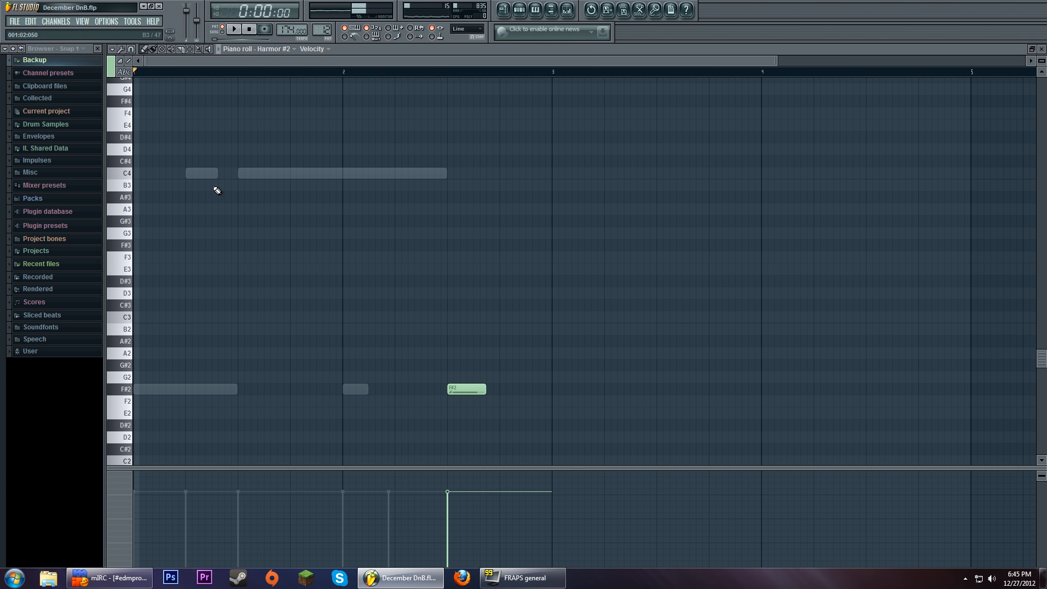
click(520, 11)
click(484, 342)
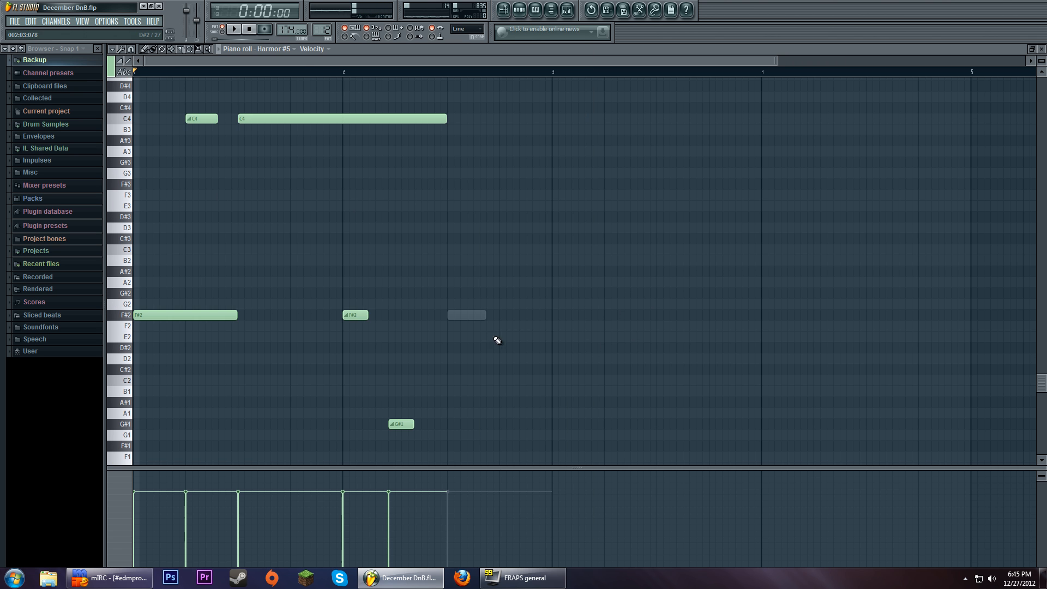
- Audition Harmor #5's F#2 and C4 keys, and sweep the piano keyboard from C4 down to G#1
scroll(357, 345, down, 3)
scroll(124, 329, up, 3)
click(129, 321)
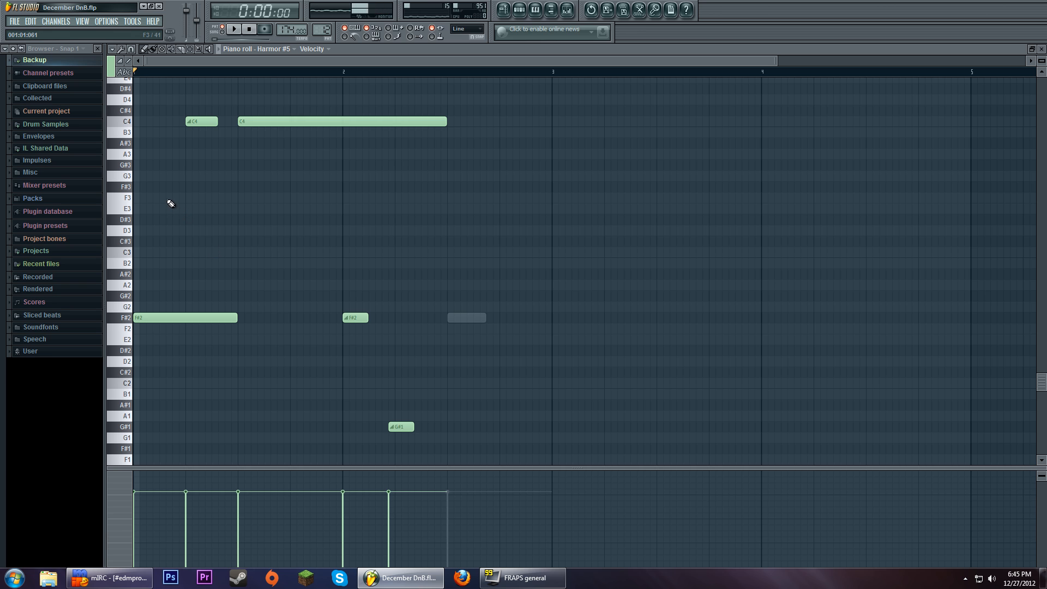
click(131, 124)
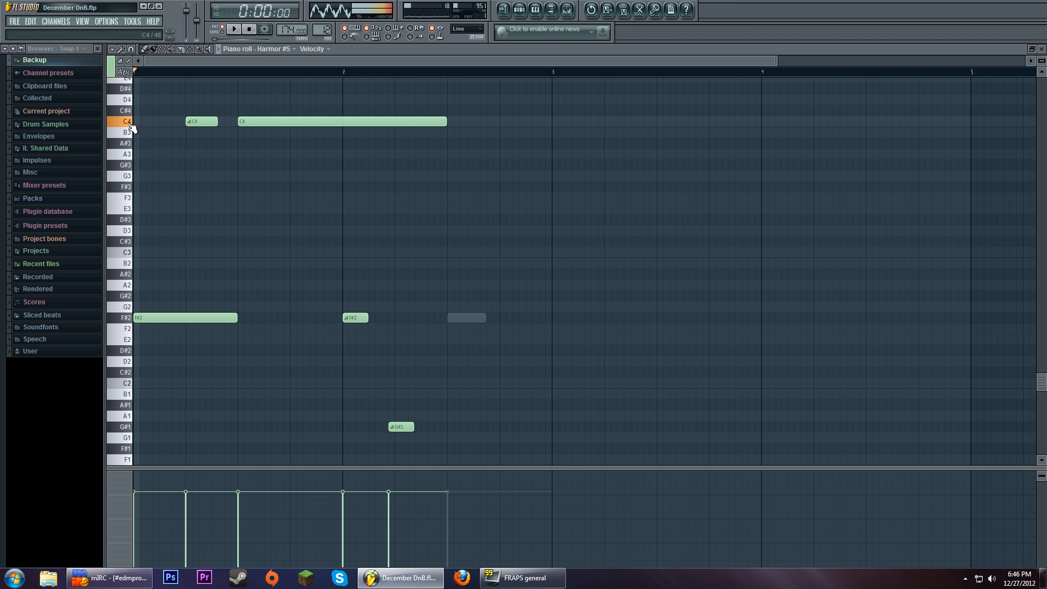
drag(129, 123, 133, 434)
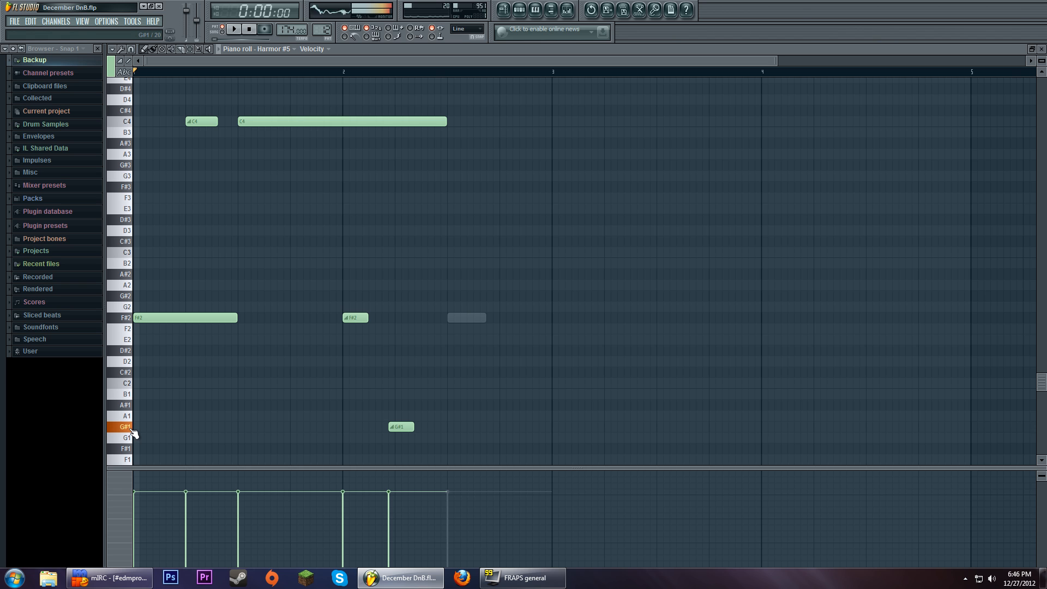
drag(133, 434, 134, 434)
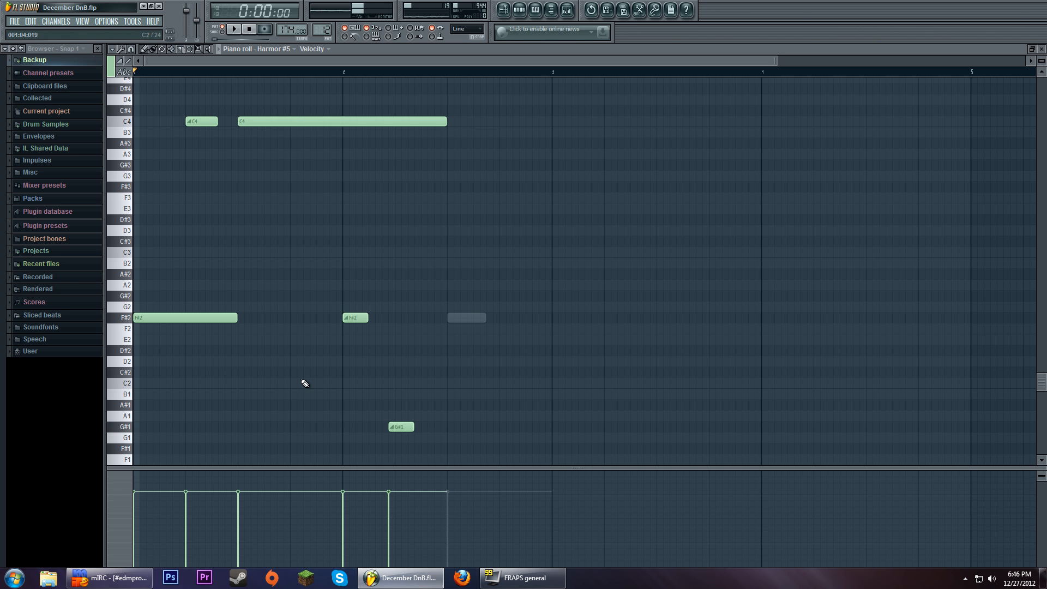
- Place the playback position at the start of Harmor #5's long C4 note, play Pattern 12, and stop playback
click(243, 74)
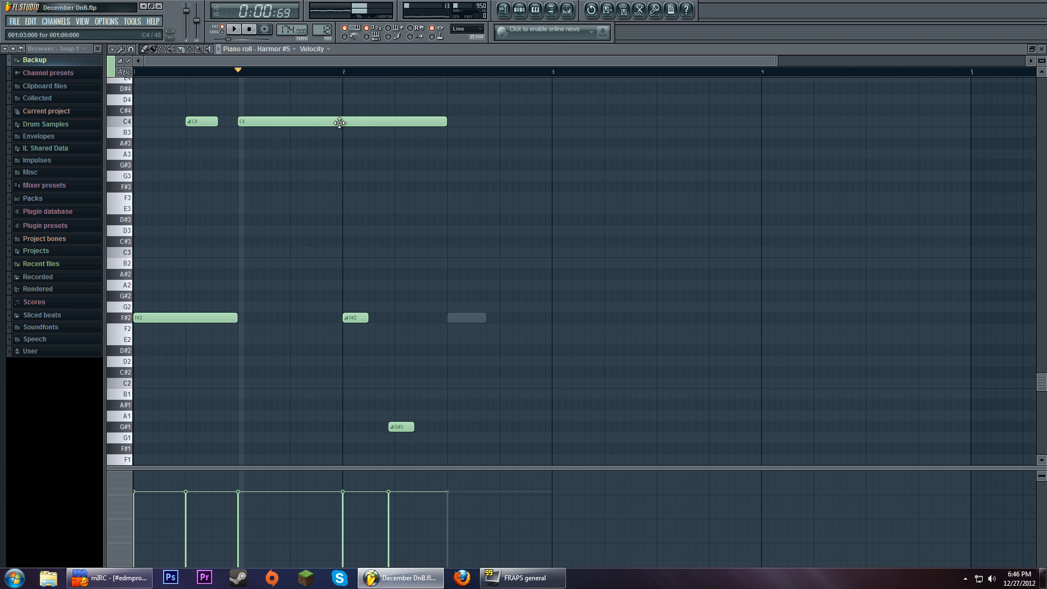
click(234, 29)
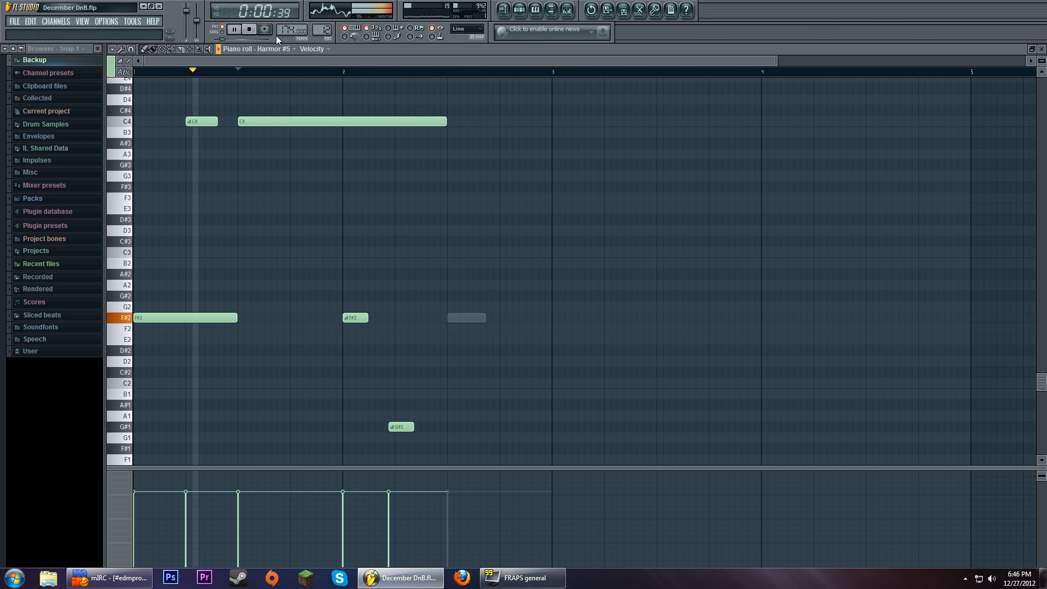
key(space)
- Switch the piano roll to Harmor #2's notes and play Pattern 12 from the start of the C#5 note
double_click(466, 318)
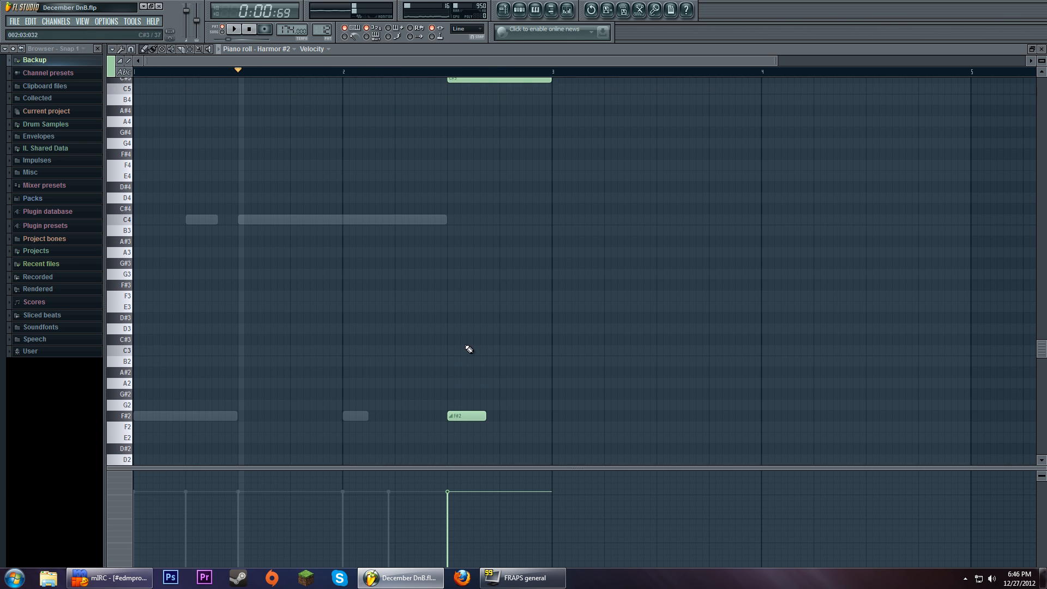
scroll(469, 360, down, 3)
click(464, 383)
scroll(464, 142, up, 2)
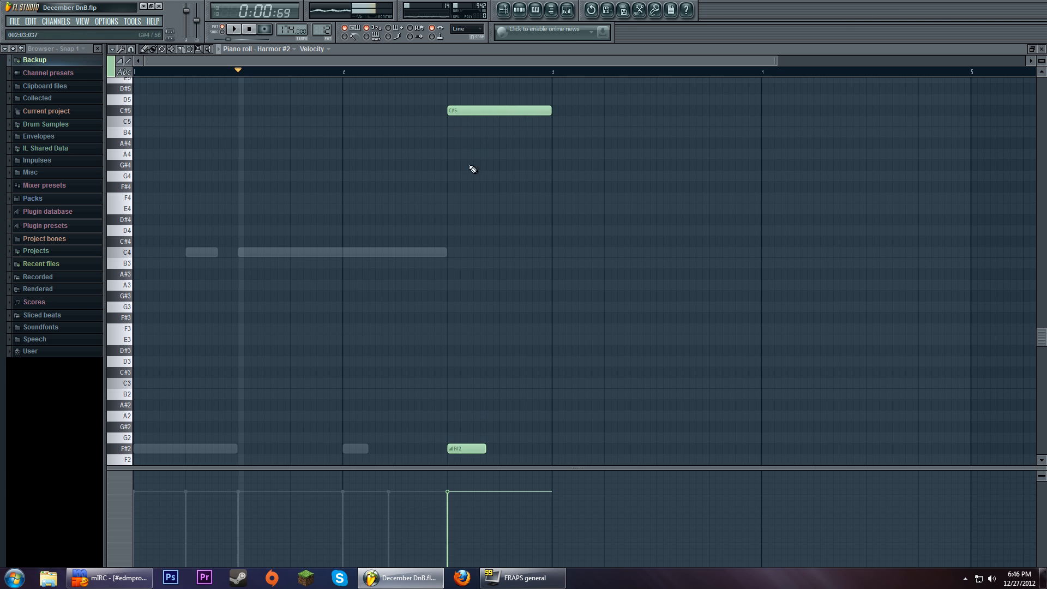
click(448, 74)
key(space)
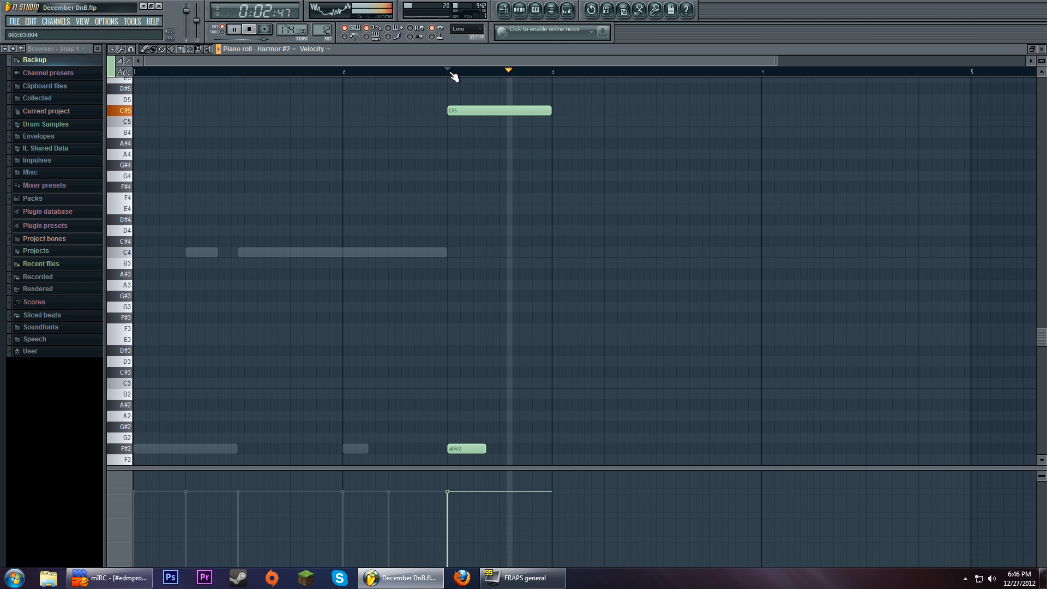
- Try Harmor #2's F#2 slide note at 1 beat 12 ticks during playback, shorten it to just over half a beat, and stop playback
drag(484, 446, 507, 452)
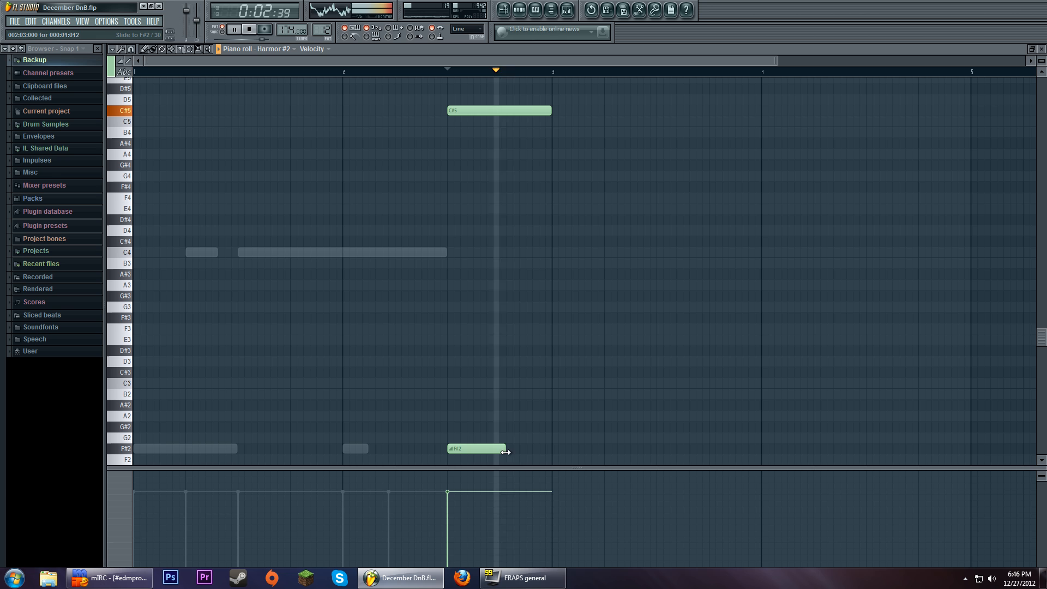
drag(507, 452, 479, 449)
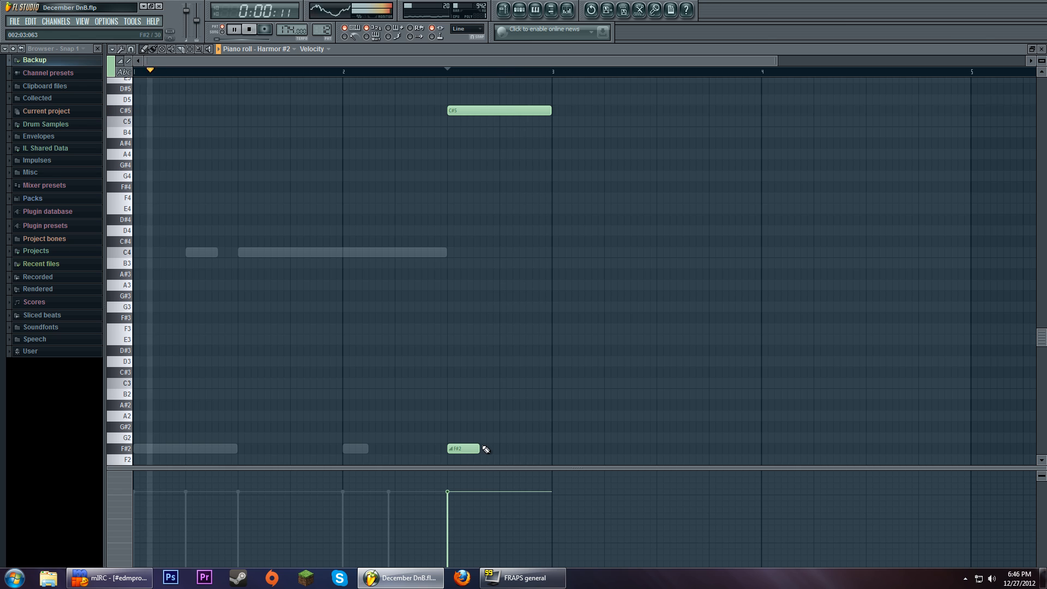
click(249, 30)
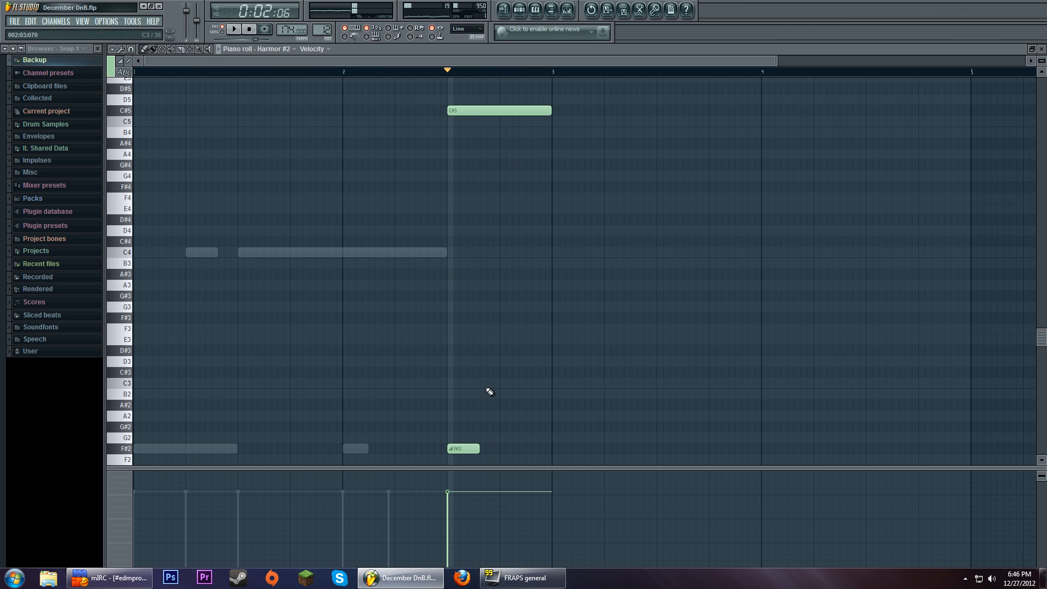
- Play the pattern while trying the F#2 slide note at 36 ticks, and restore its previous length
drag(479, 449, 480, 450)
key(space)
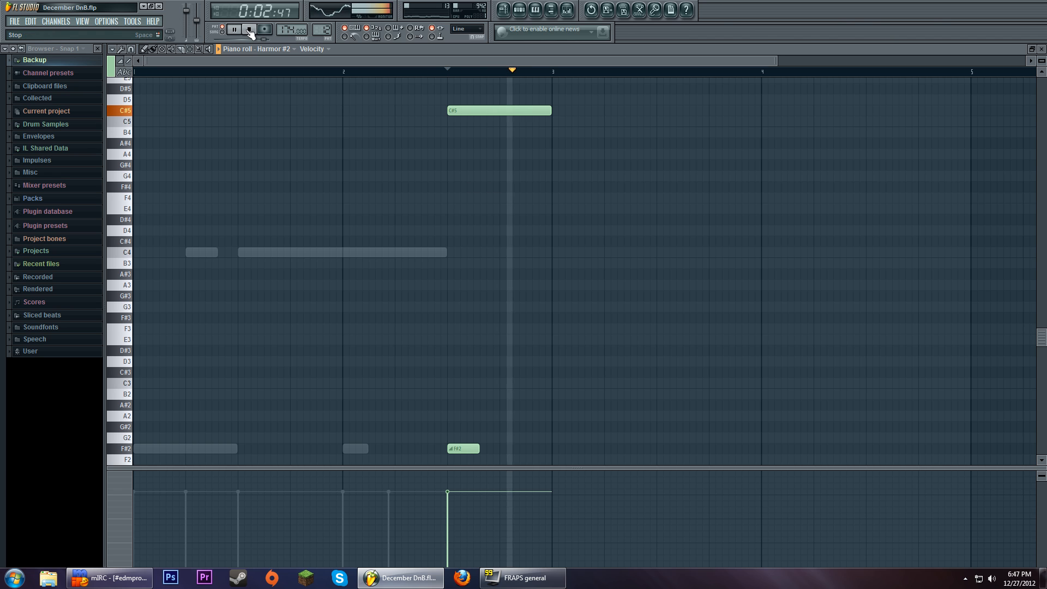
drag(479, 449, 465, 450)
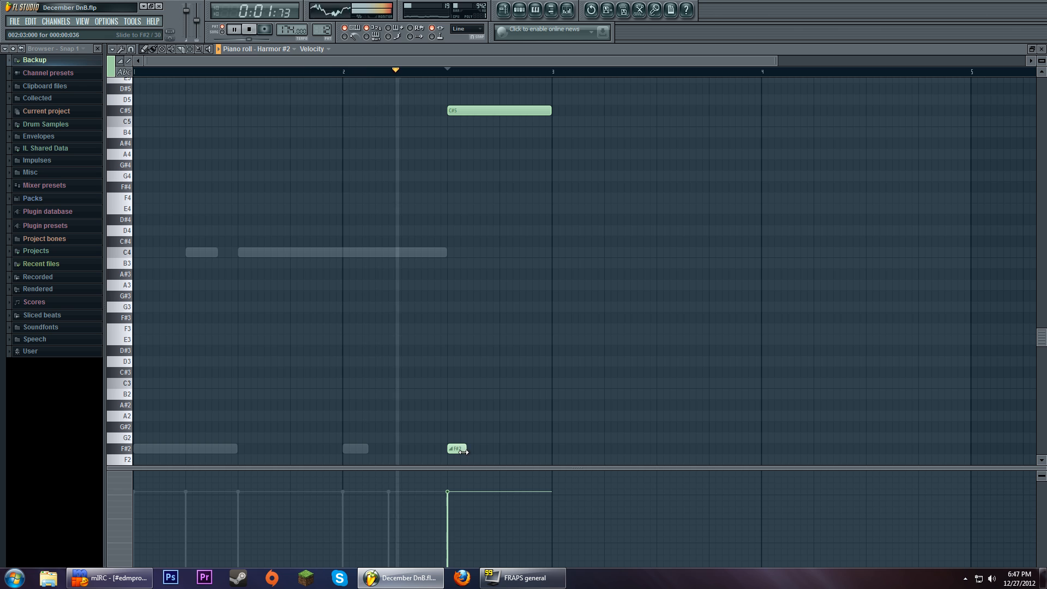
key(space)
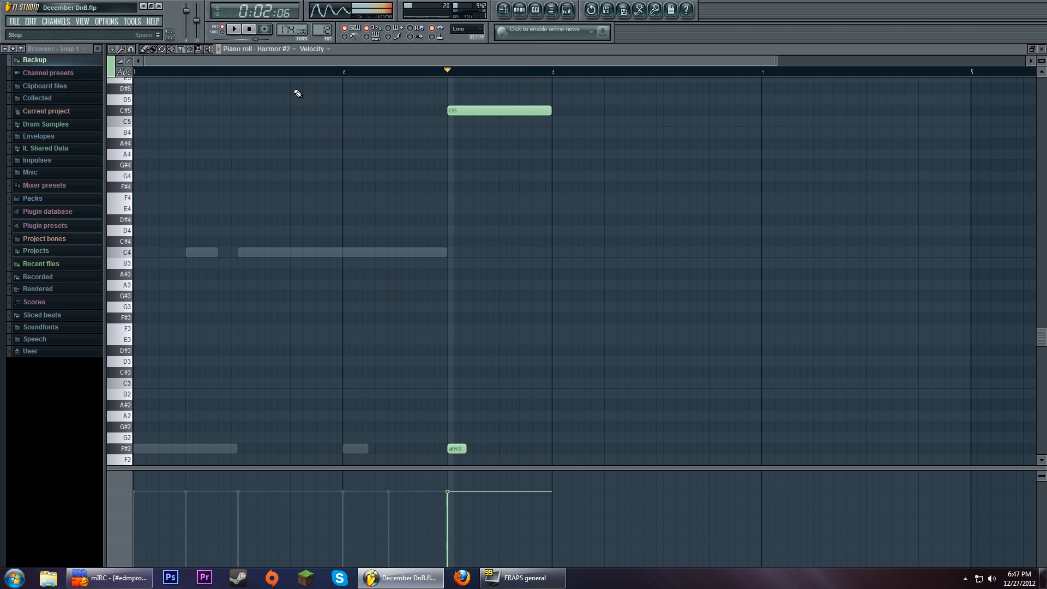
mouse_move(467, 449)
mouse_down()
mouse_move(490, 450)
mouse_move(479, 452)
mouse_up()
key(space)
key(space)
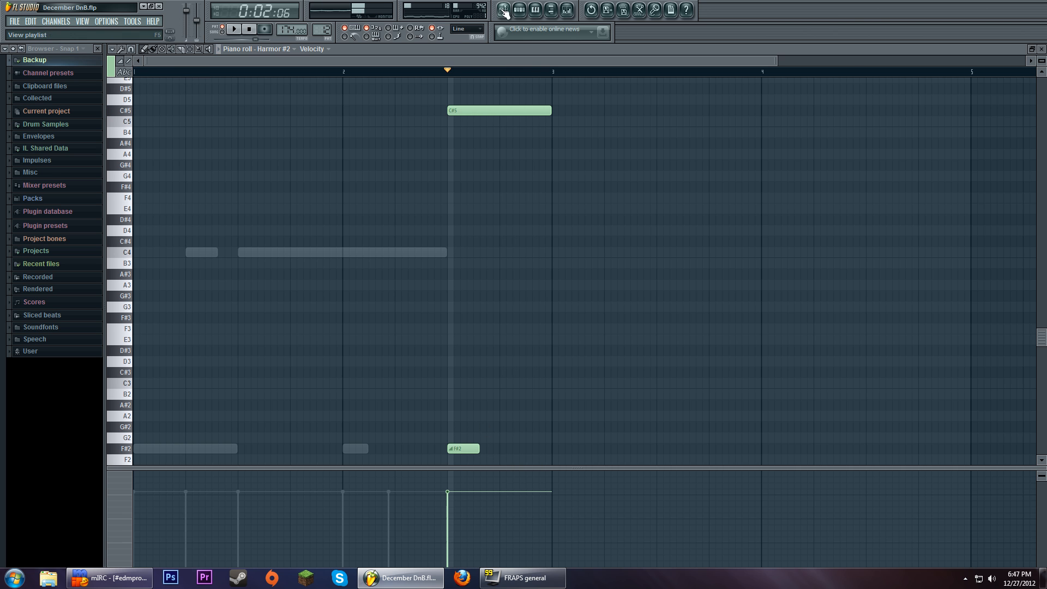
- Return to the playlist and open Pattern 5 in the piano roll
click(518, 11)
click(505, 11)
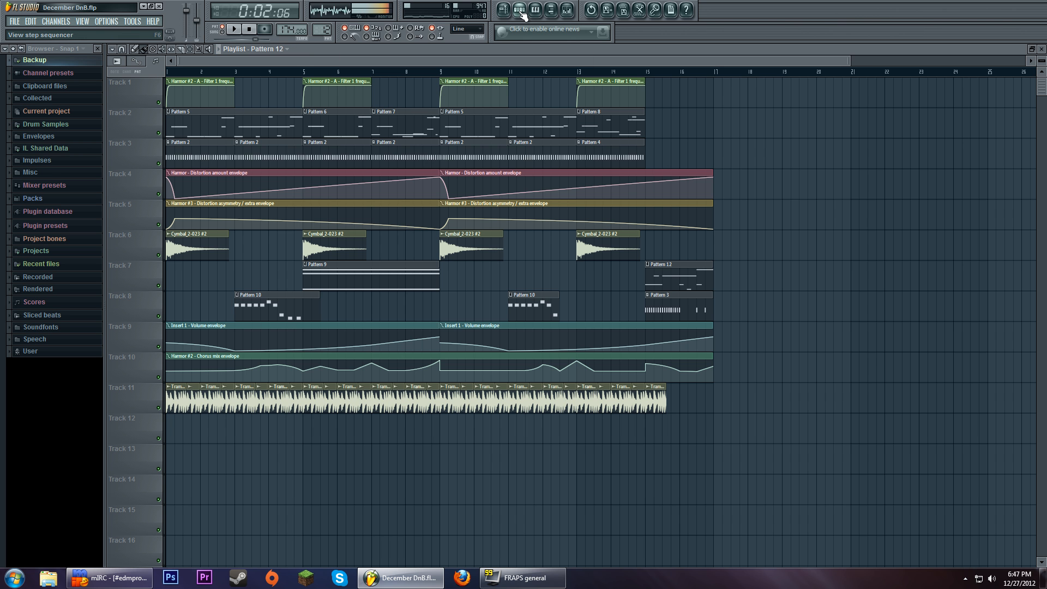
double_click(498, 131)
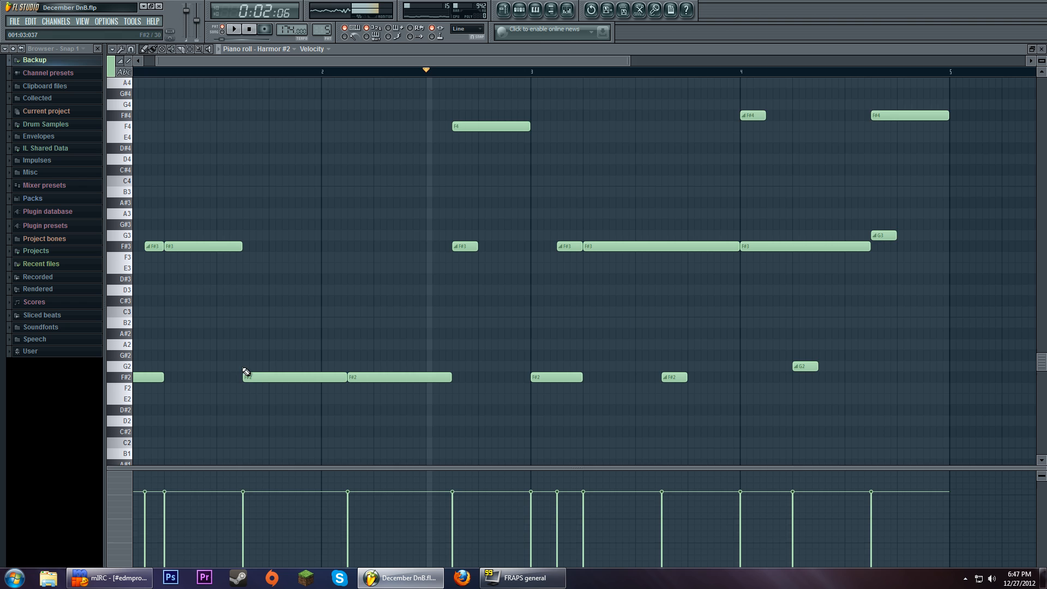
- Open the Harmor #2 instrument, show the options for its unison pitch thickness, and dismiss them
click(520, 12)
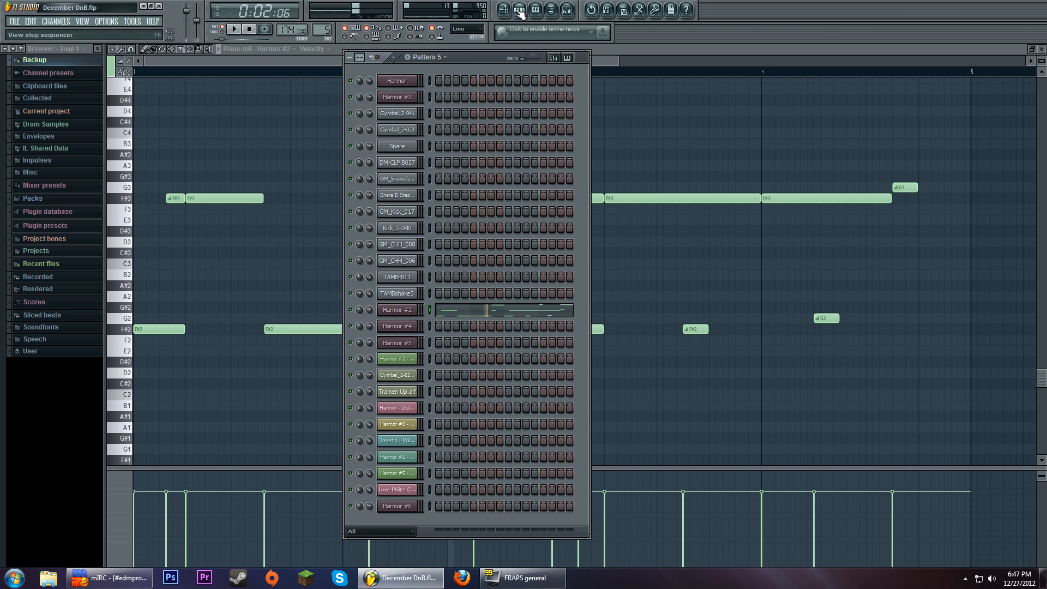
click(397, 312)
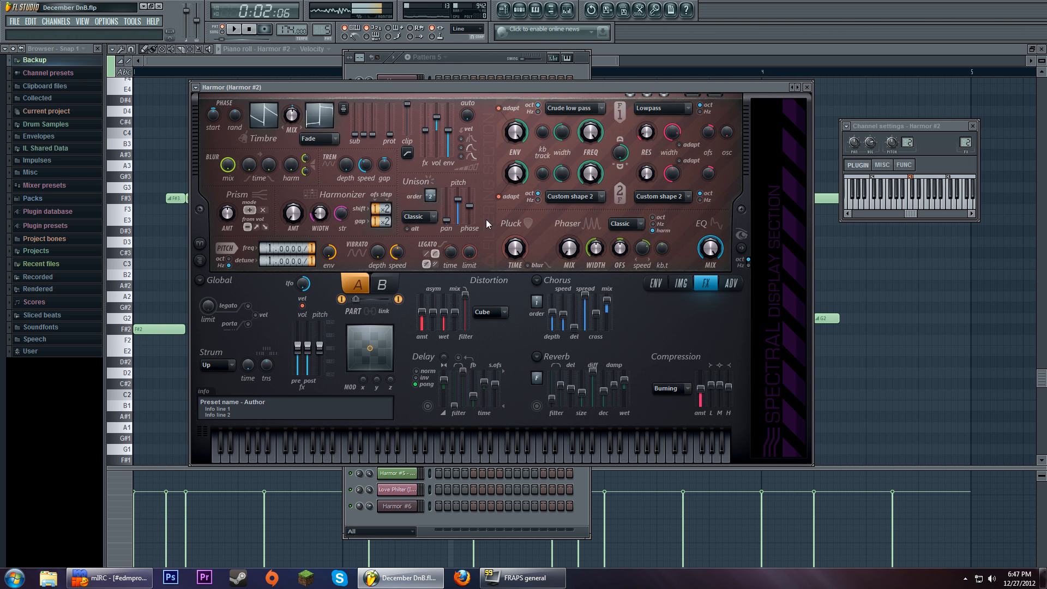
right_click(458, 202)
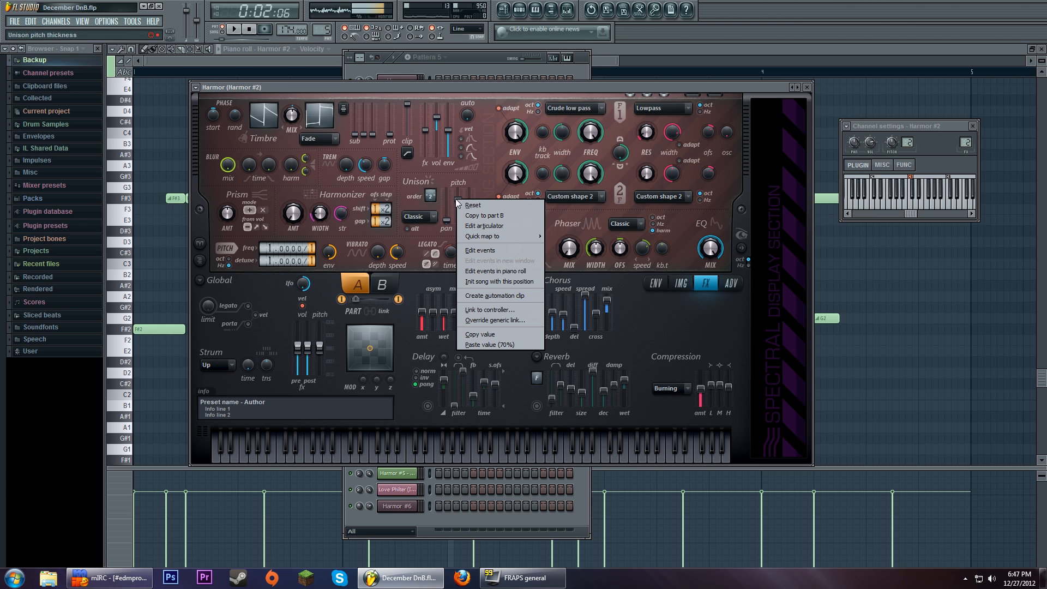
click(483, 180)
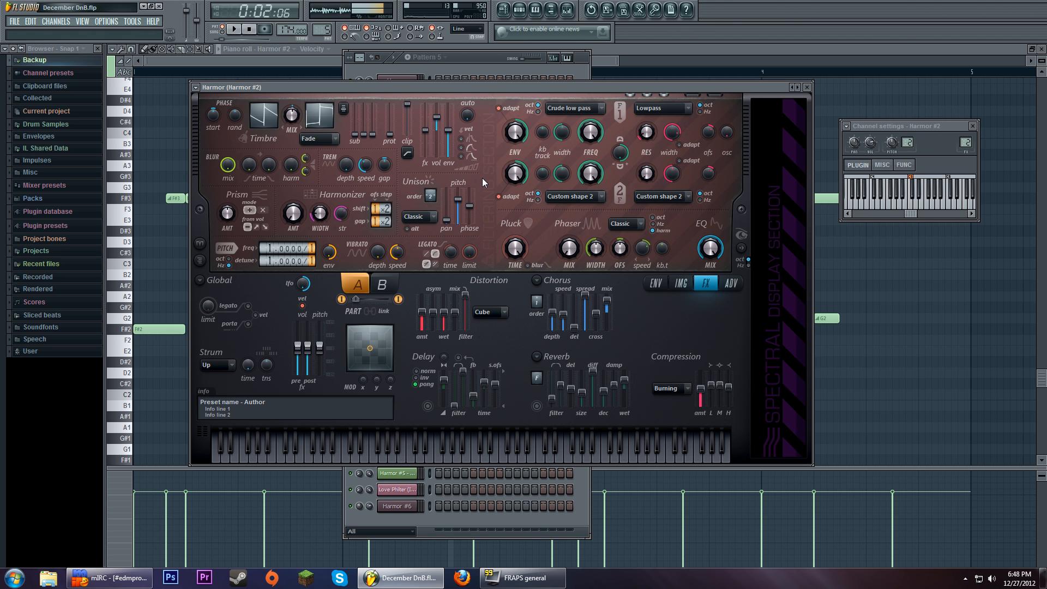
- Open the mixer from Harmor #2's channel settings, look through the inserts, and open Fruity Love Philter on Insert 5
click(479, 57)
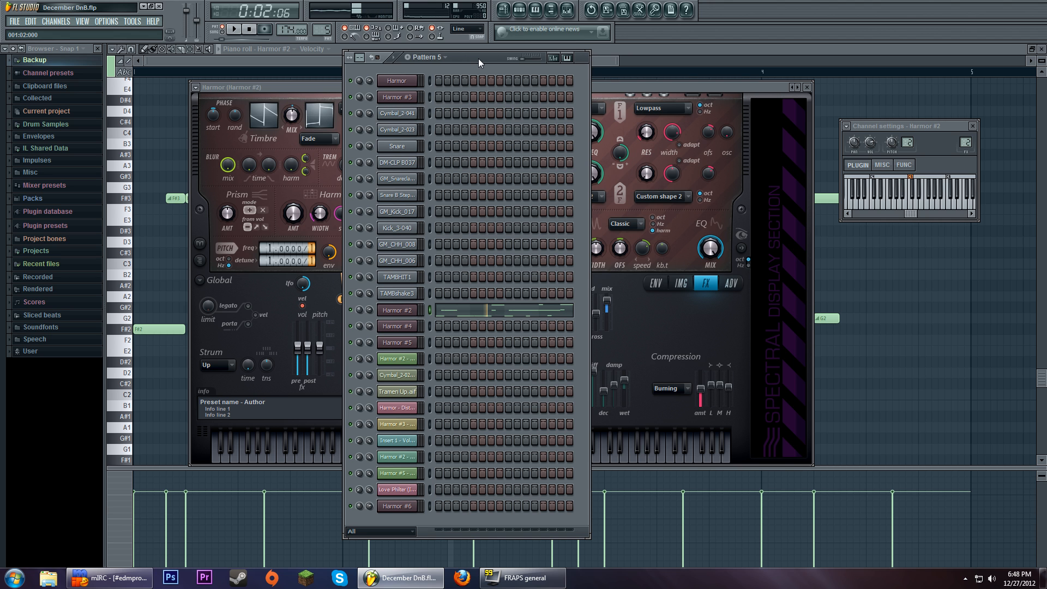
click(663, 87)
double_click(965, 142)
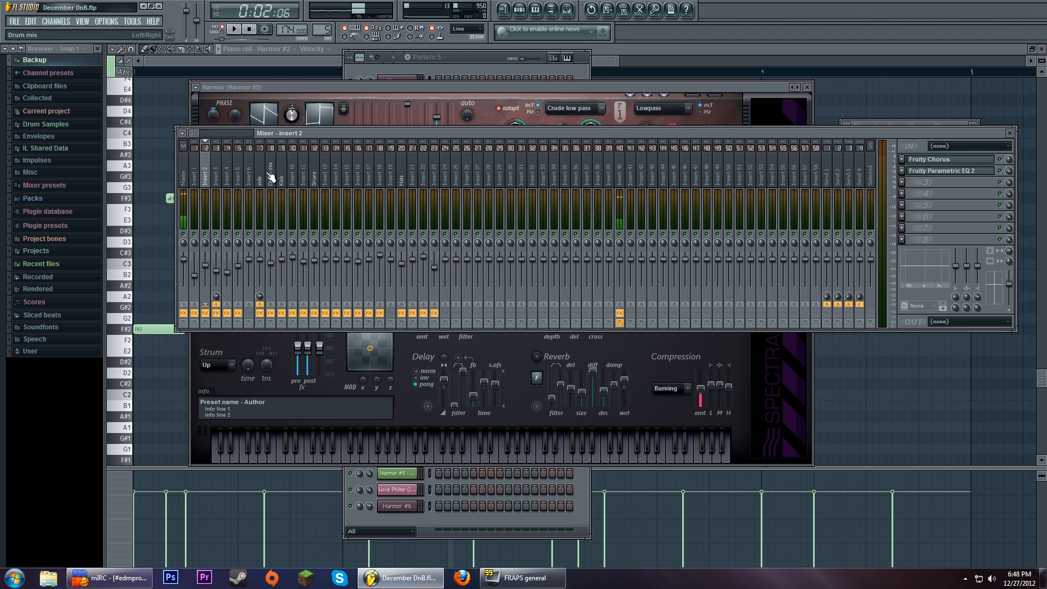
click(219, 176)
click(226, 176)
click(238, 176)
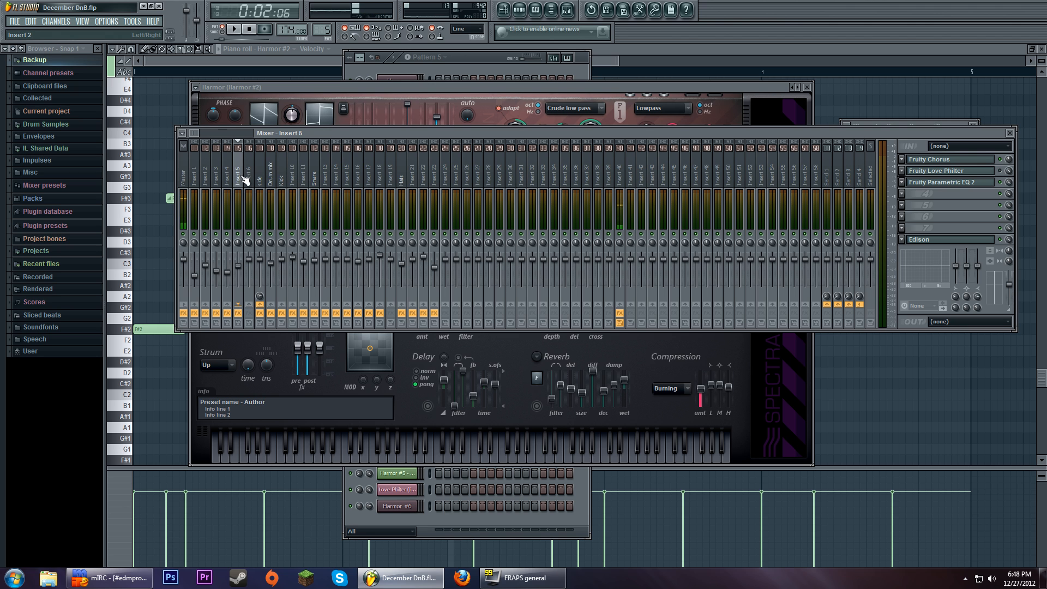
click(925, 172)
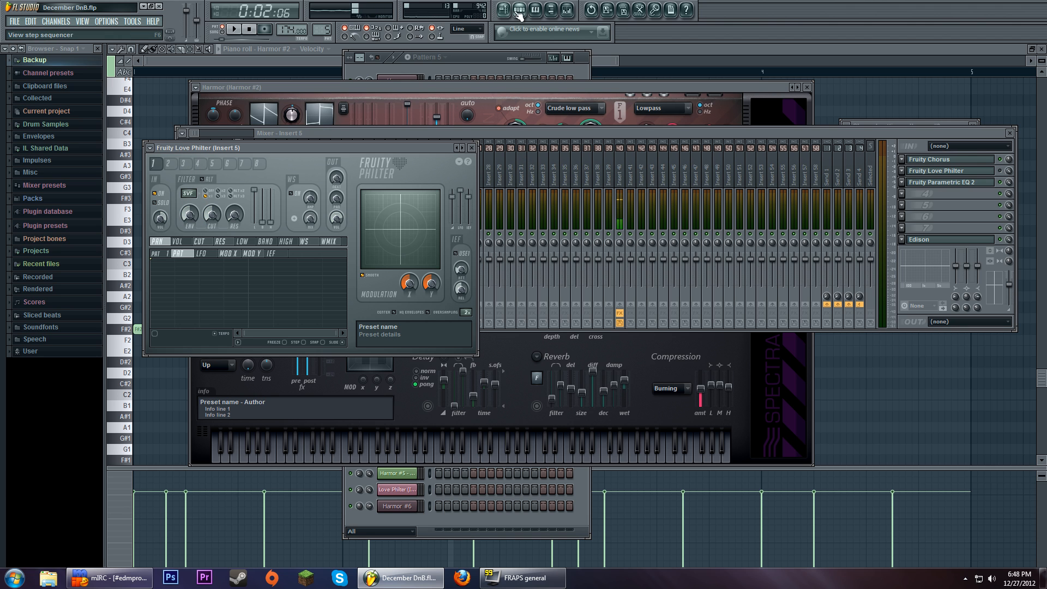
- Bring Harmor #2 back into view to show its Filter 1 frequency control, and return to the playlist
click(498, 84)
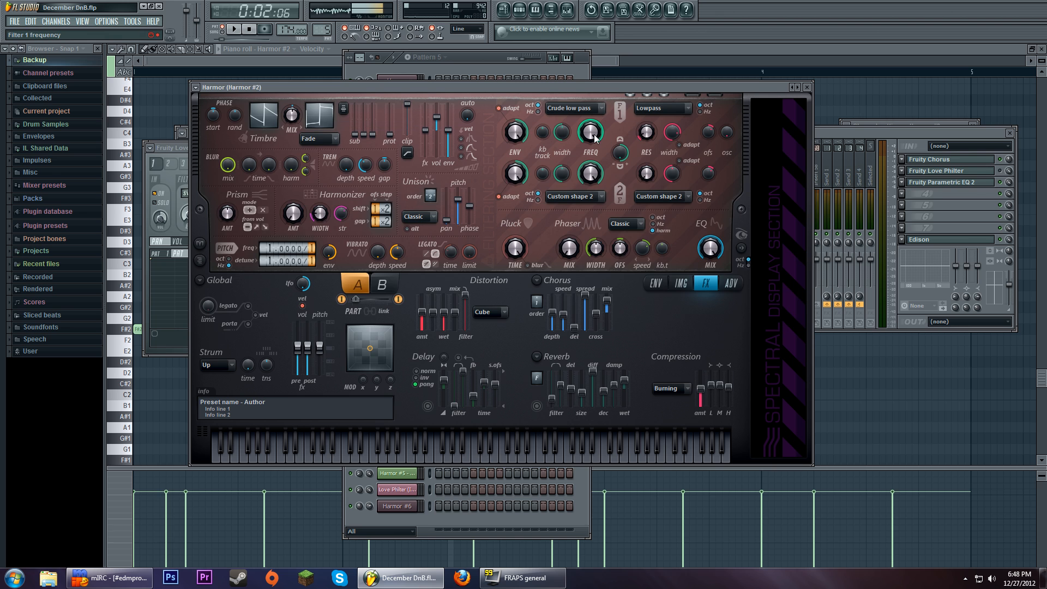
drag(589, 136, 589, 130)
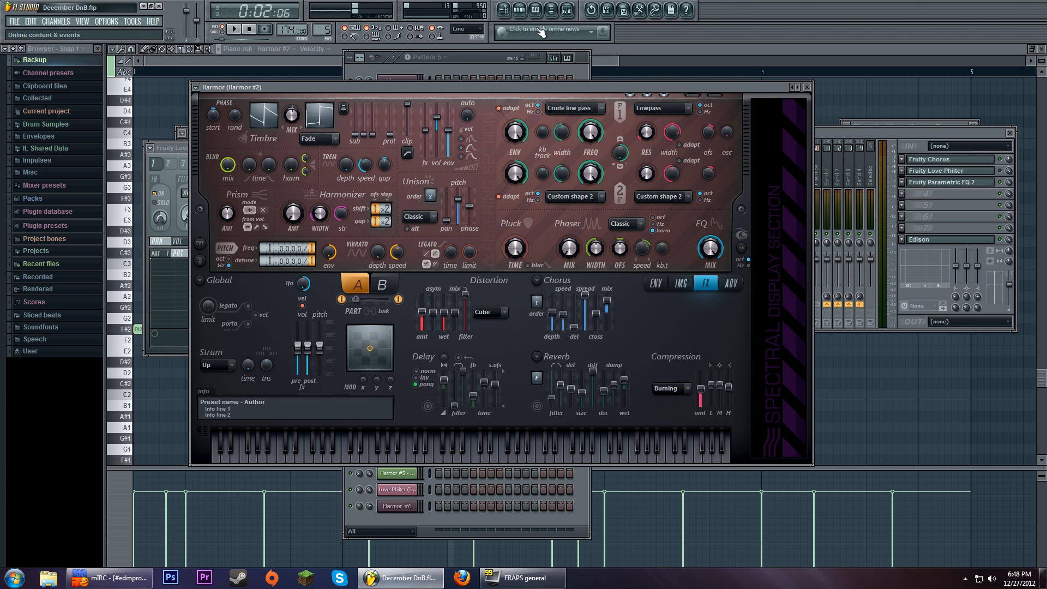
click(504, 11)
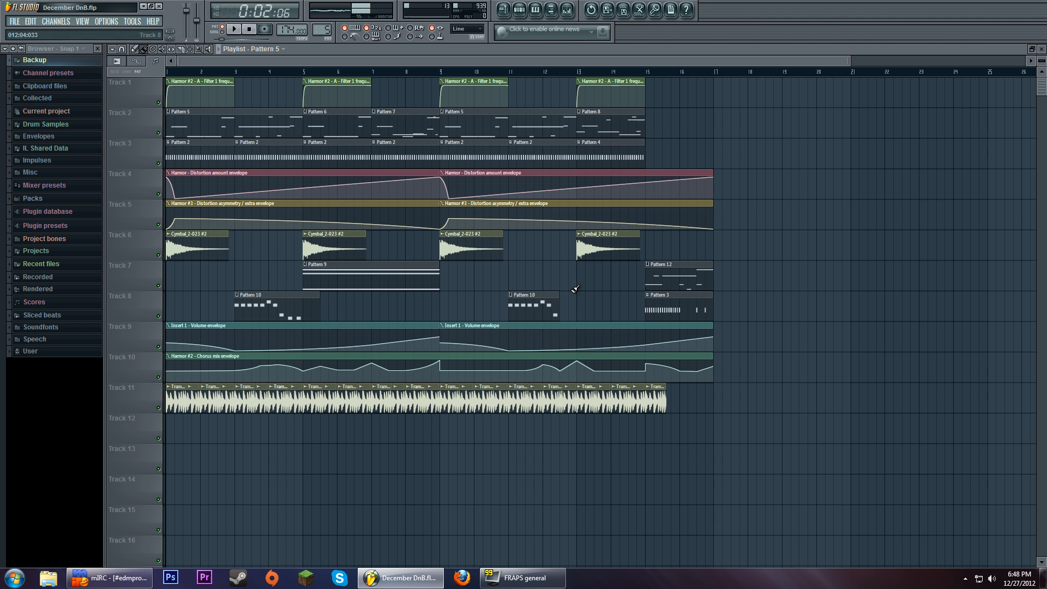
- Open Pattern 5 in the piano roll to view its notes, and open the Harmor #2 instrument
double_click(226, 131)
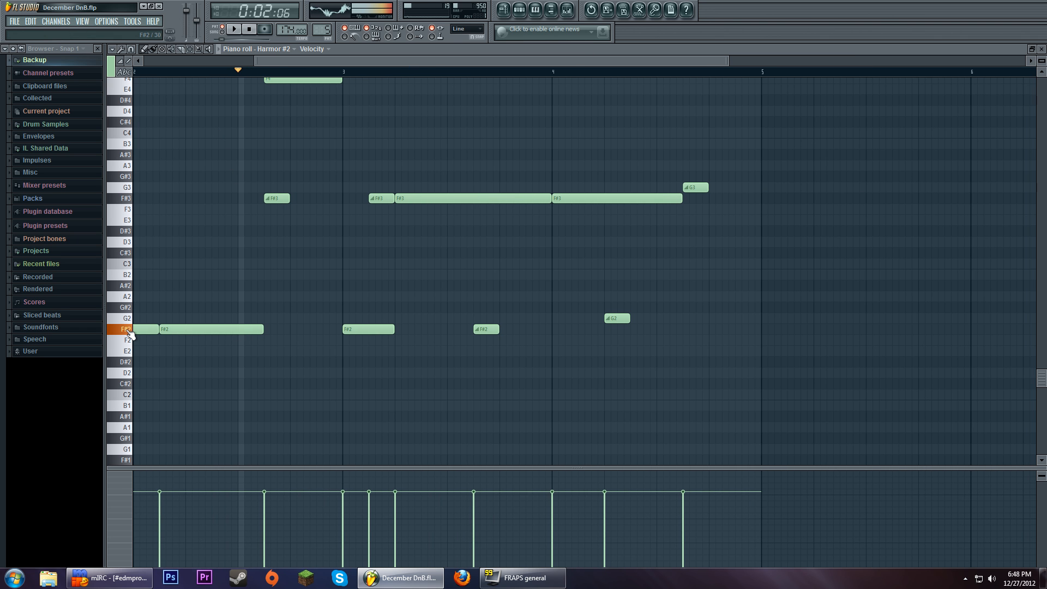
drag(212, 299, 412, 302)
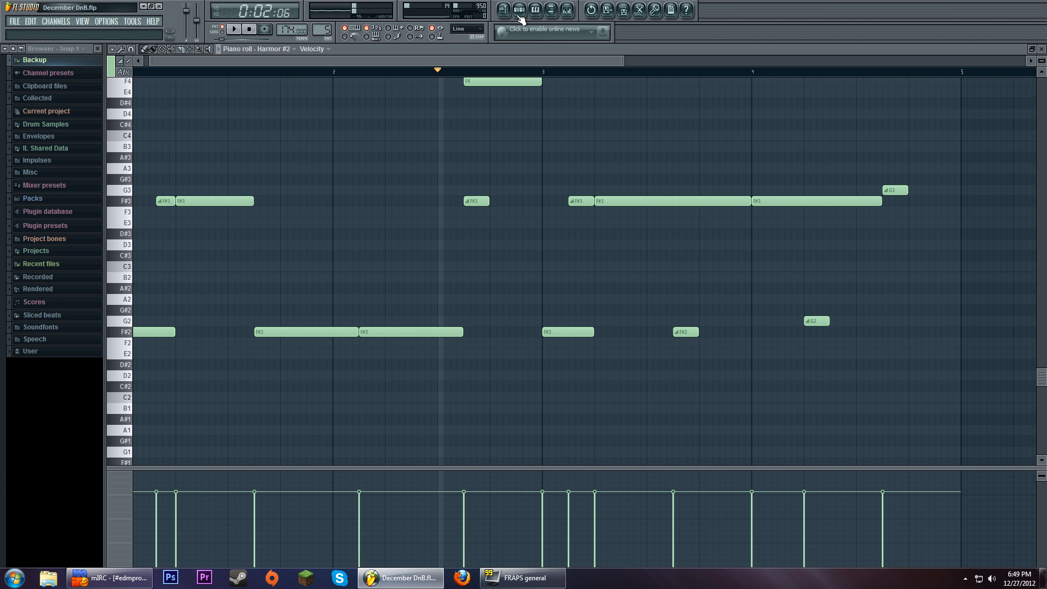
click(521, 13)
click(411, 312)
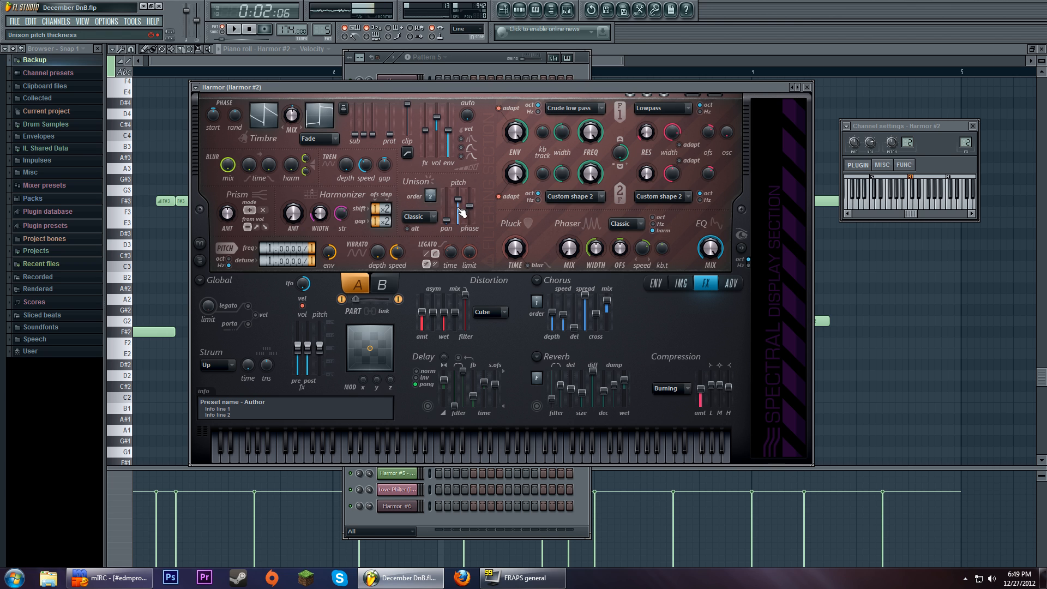
- Show Harmor #2's harmonic unison pitch envelope, and return to the playlist
click(657, 283)
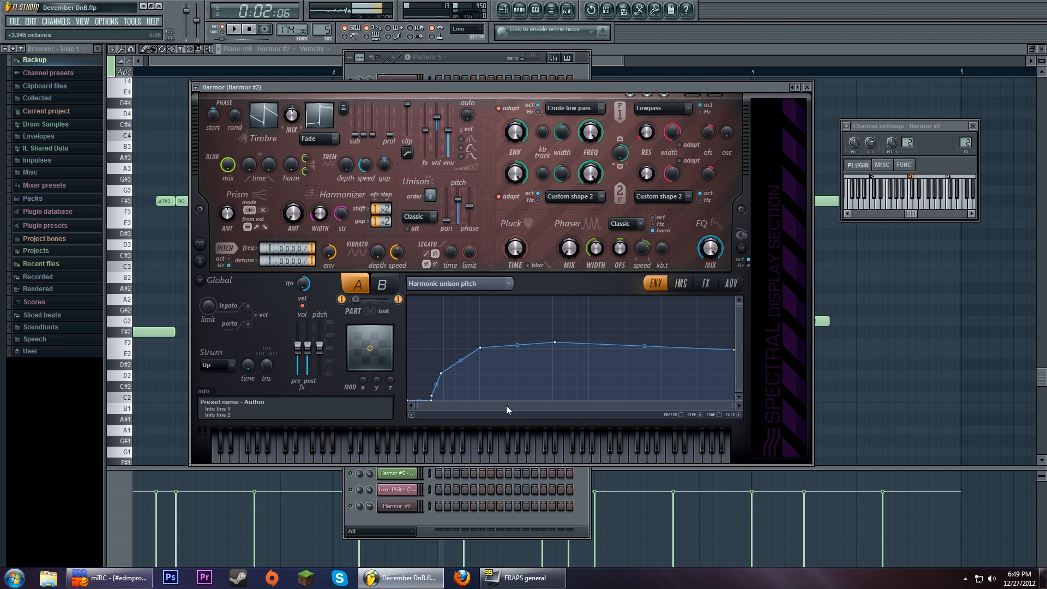
mouse_move(553, 90)
mouse_down()
mouse_move(564, 108)
mouse_move(553, 103)
mouse_up()
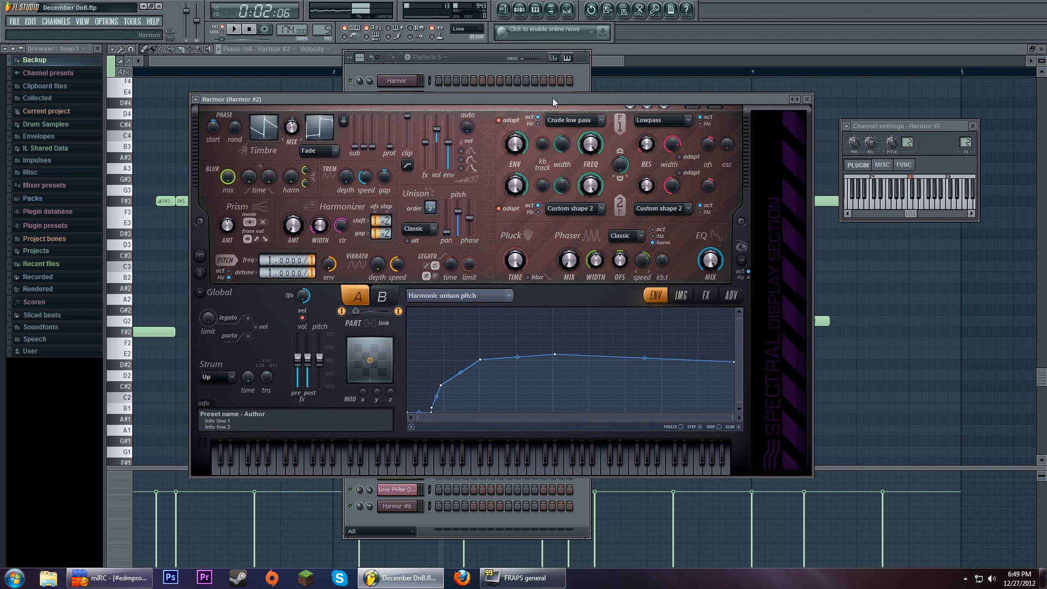
click(487, 66)
click(502, 10)
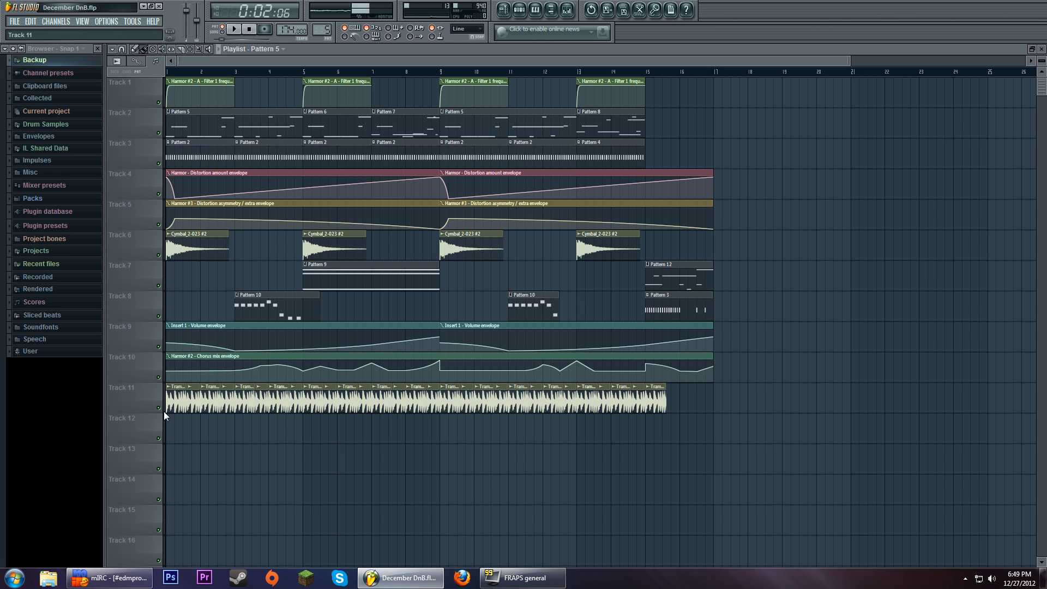
- Open the Tramen Up.aif clip's channel settings, show its effects on mixer Insert 23, and preview the sample
double_click(180, 399)
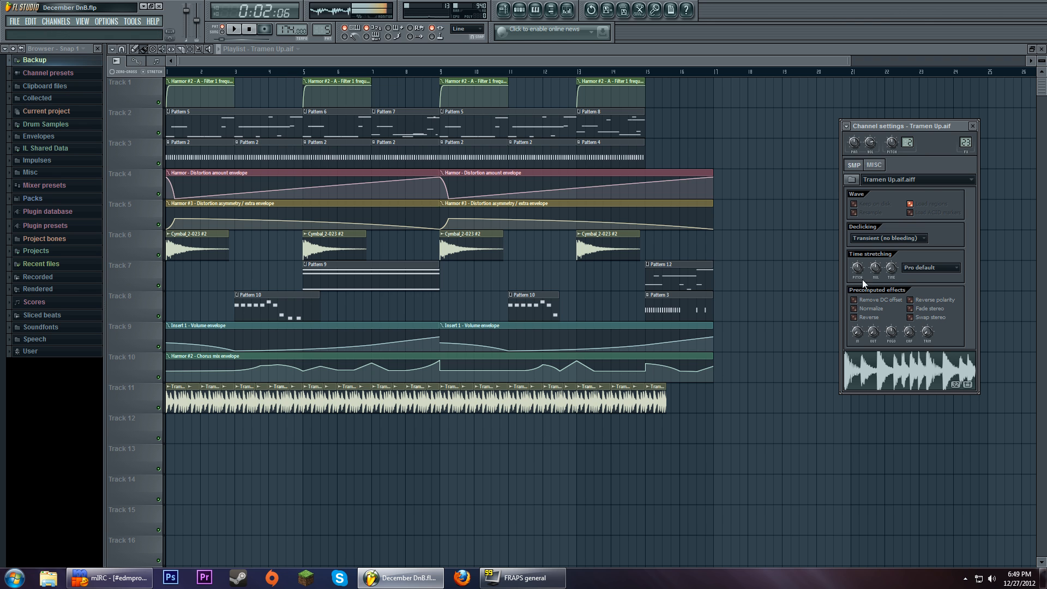
double_click(966, 143)
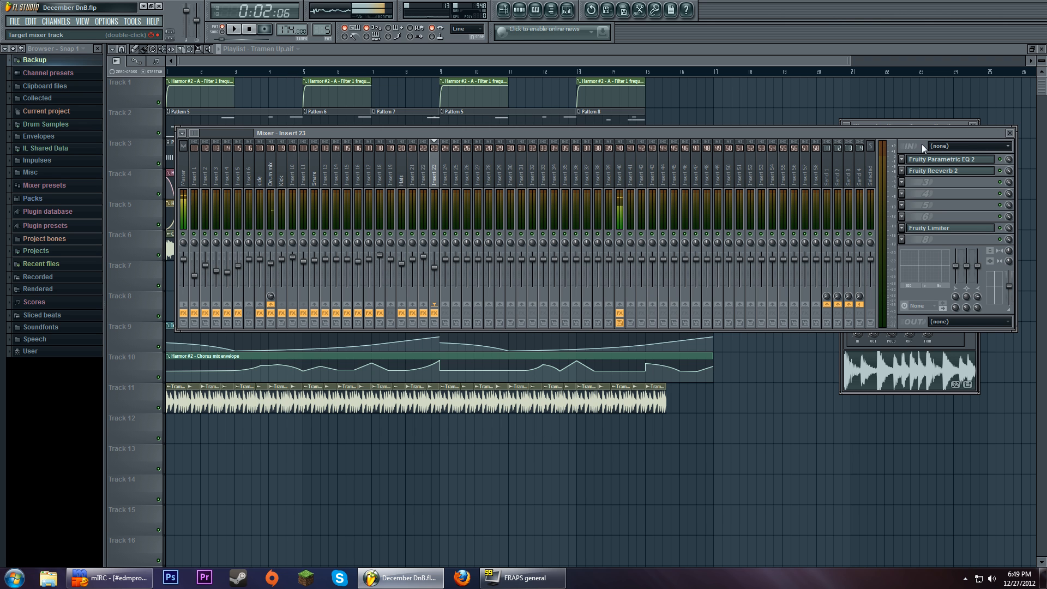
click(969, 347)
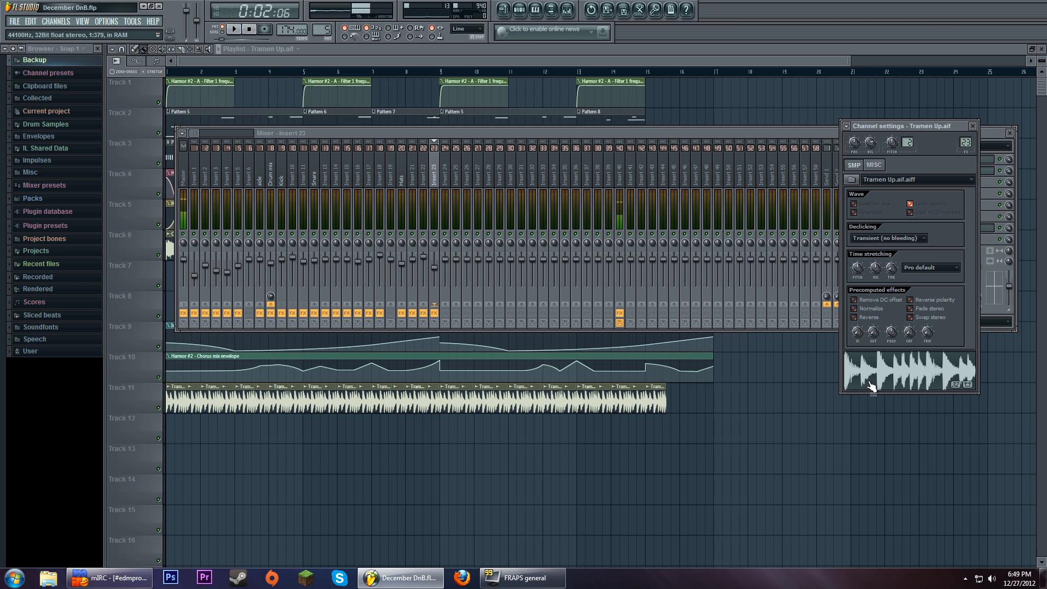
click(892, 370)
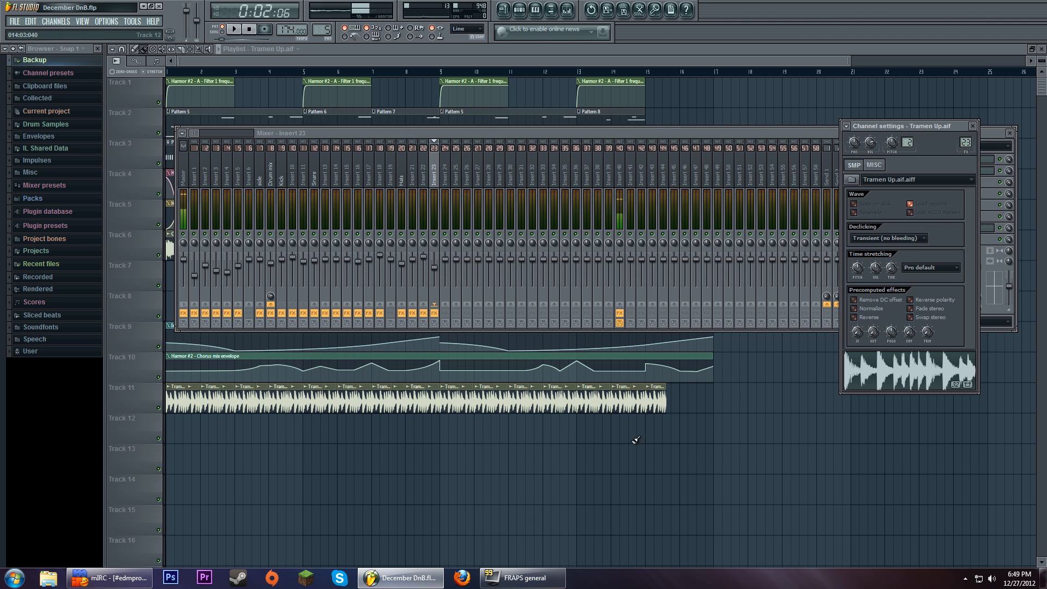
click(389, 403)
- Open Pattern 2 in the step sequencer, play its drum pattern, and stop playback
double_click(335, 153)
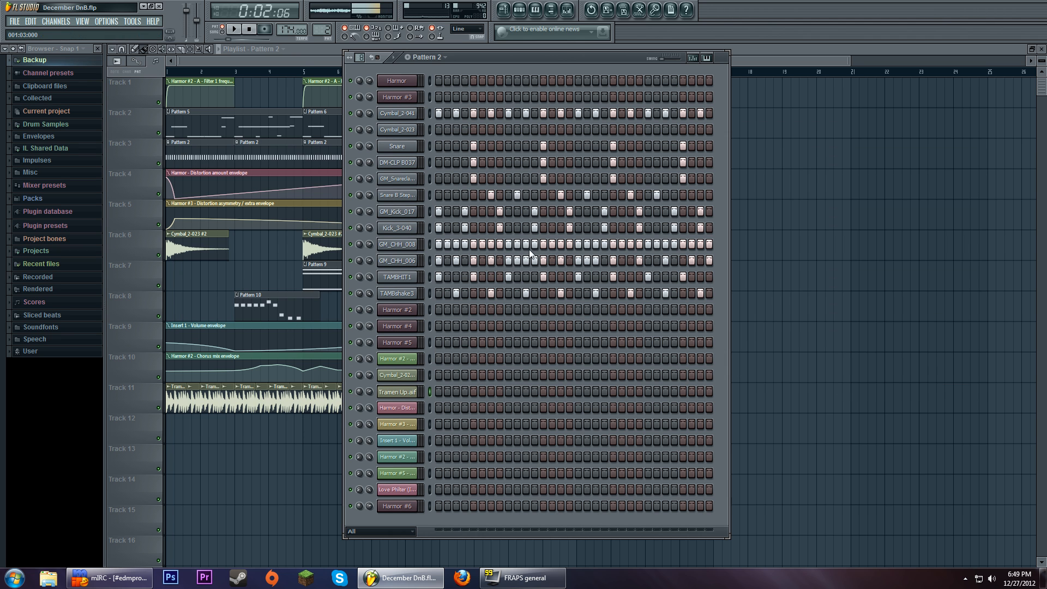
click(234, 29)
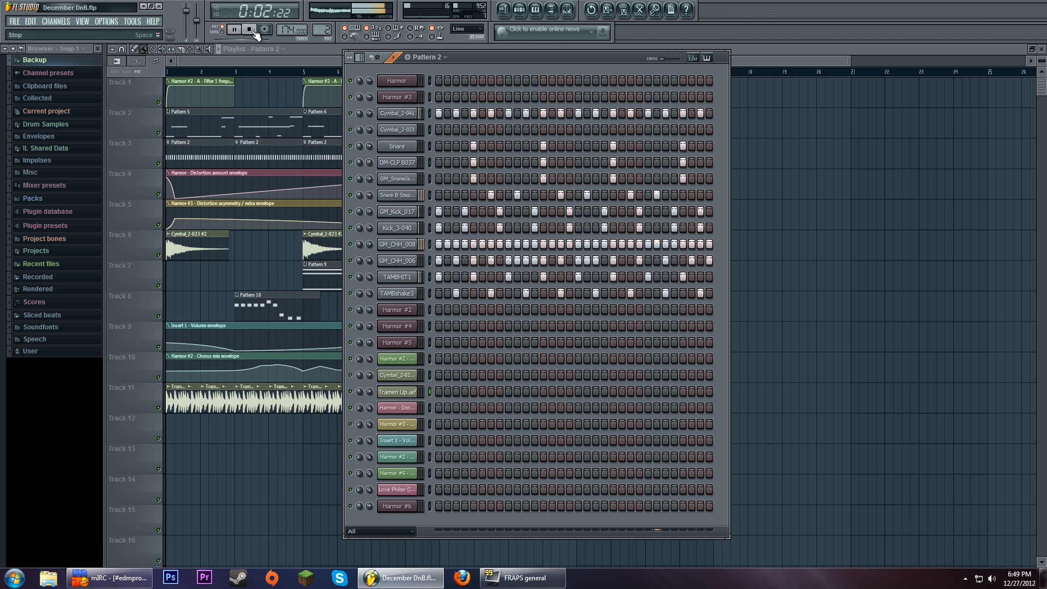
click(252, 30)
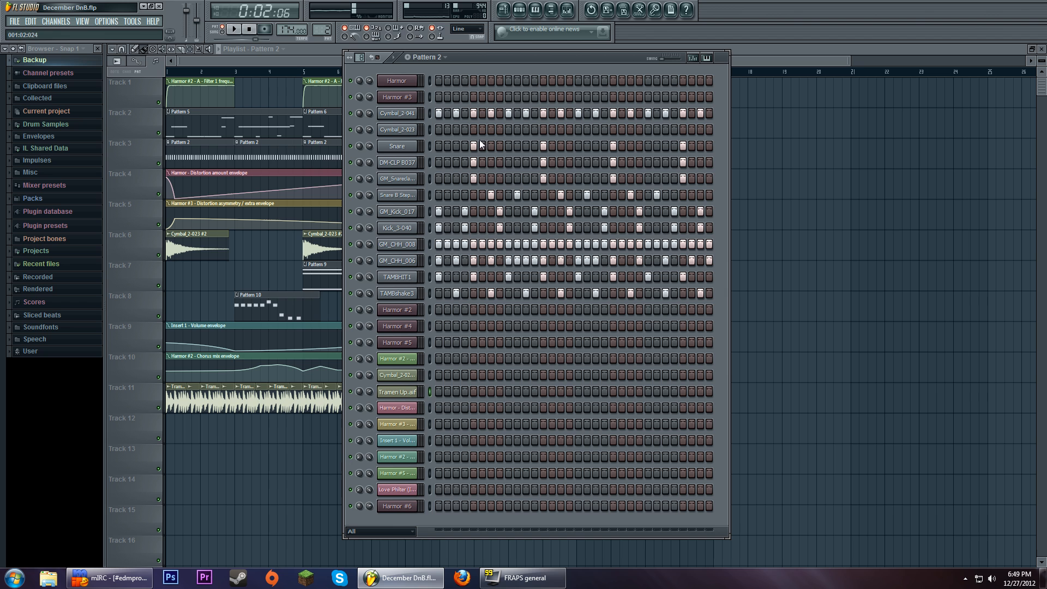
- Play the whole song from the playlist, check the mixer levels during playback, and stop
click(234, 28)
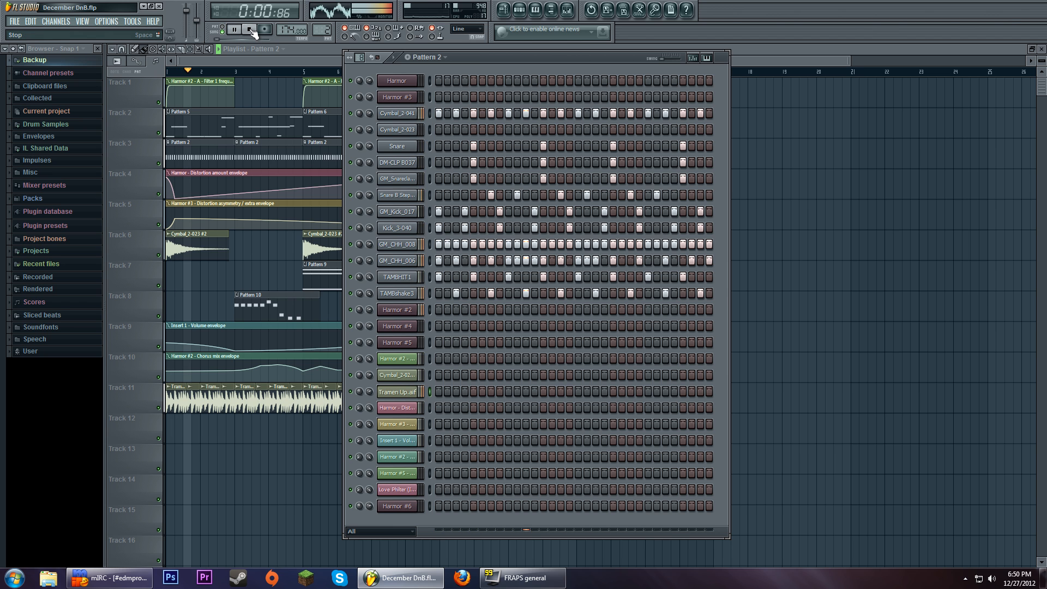
click(267, 60)
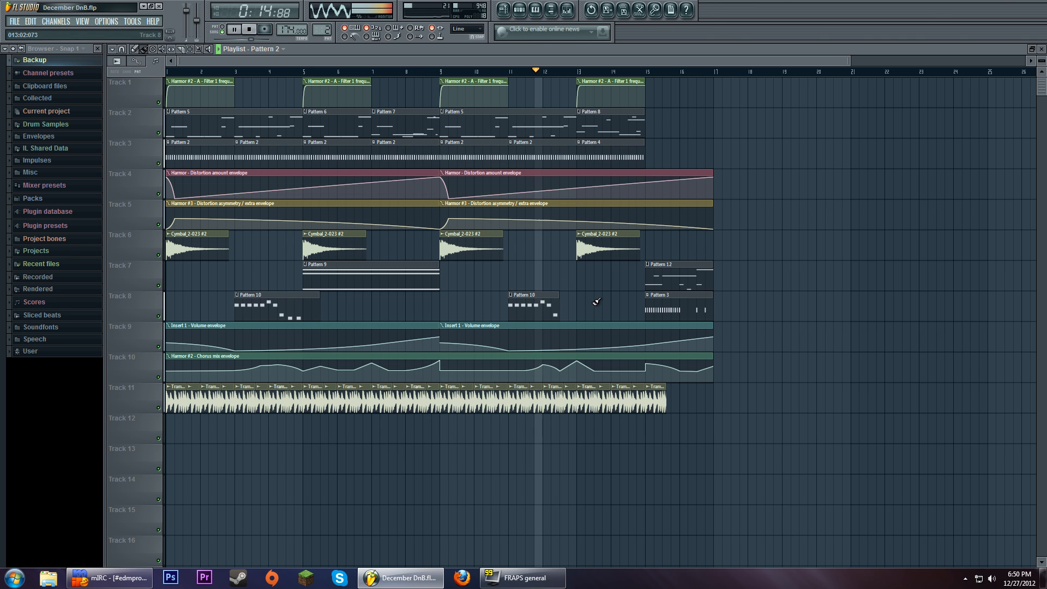
click(570, 11)
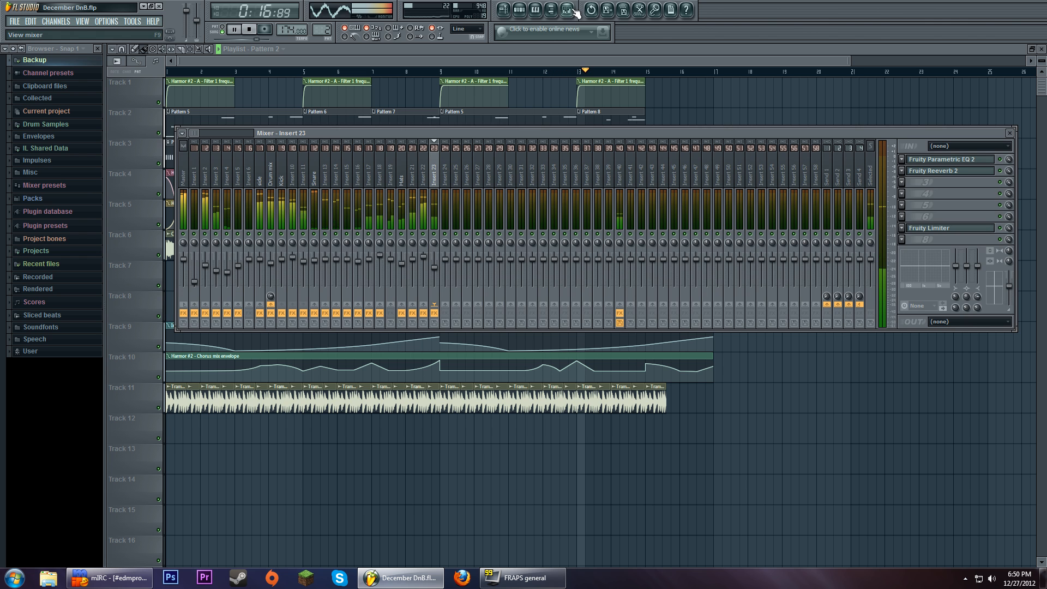
click(571, 11)
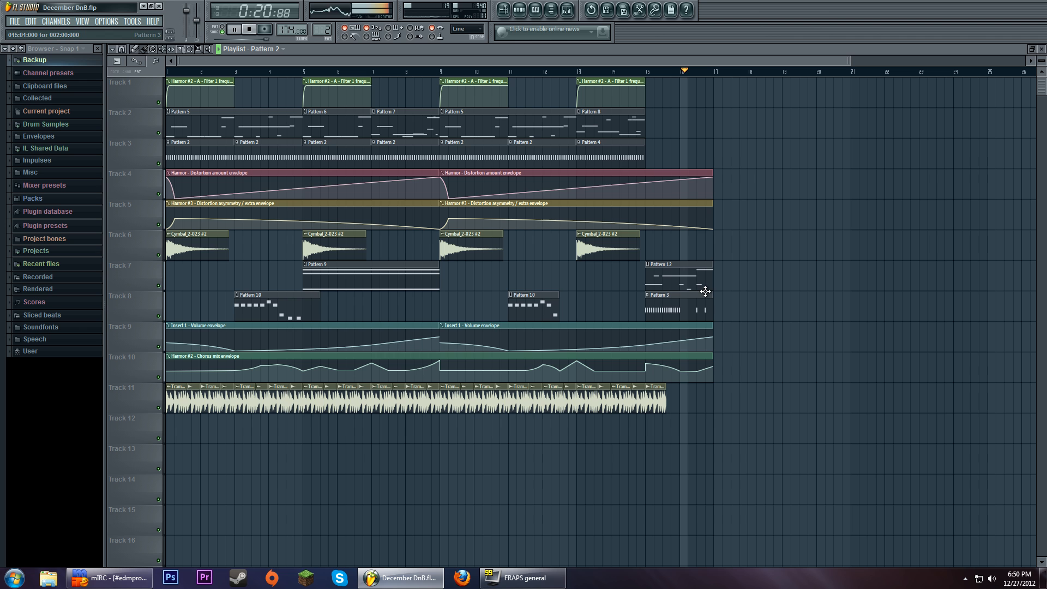
click(255, 30)
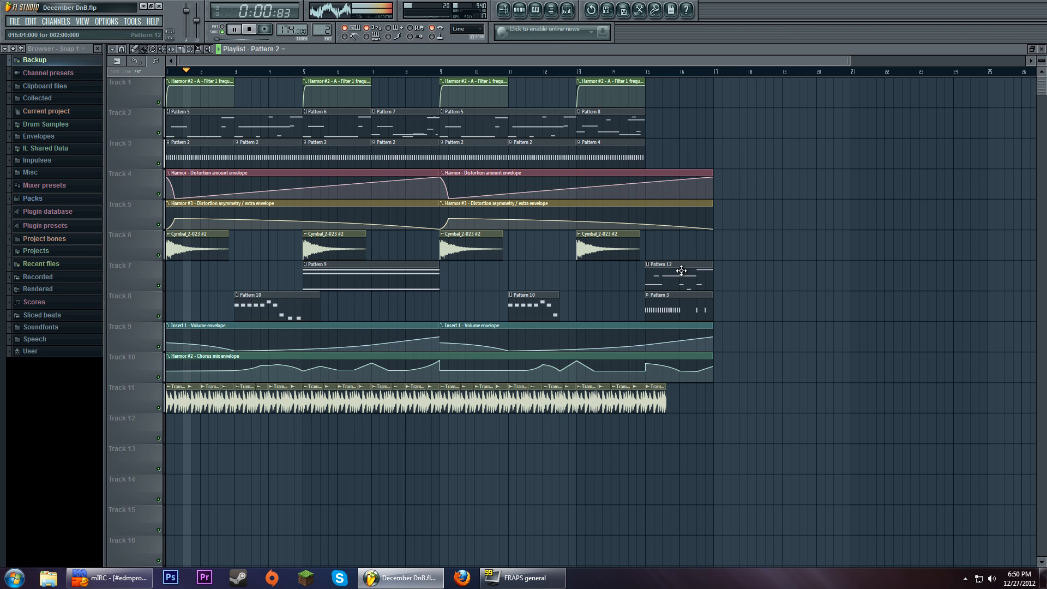
click(255, 30)
- Open Pattern 12 in the piano roll to view its notes, and return to the playlist
double_click(696, 271)
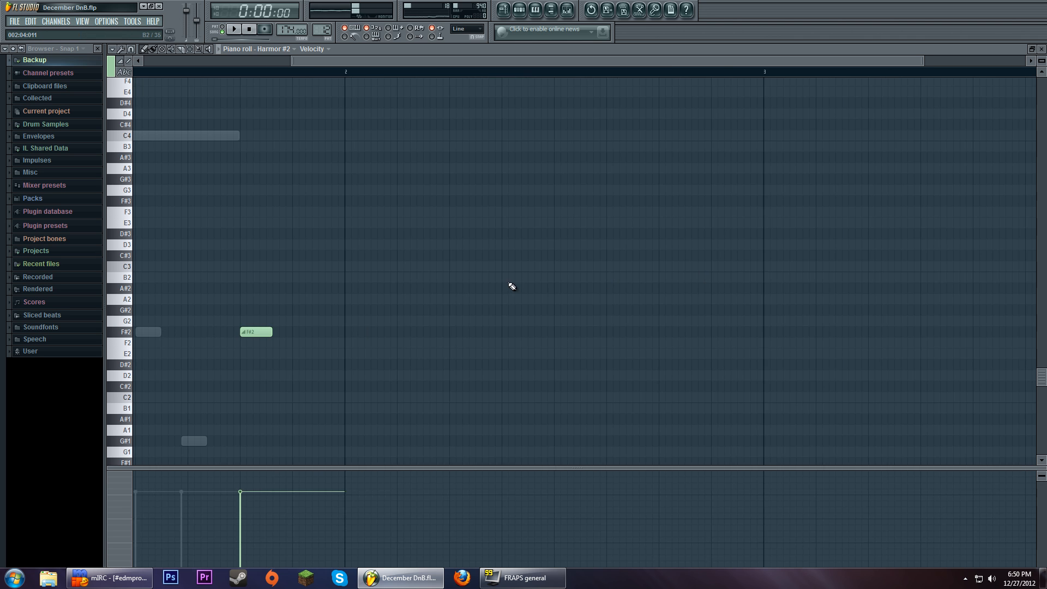
click(504, 10)
click(519, 9)
click(519, 10)
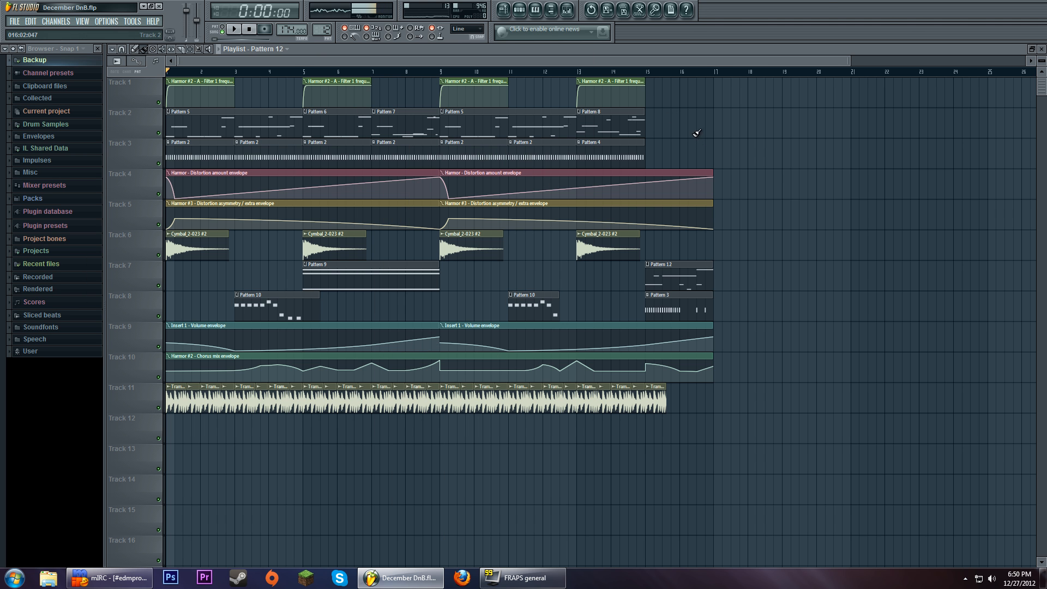
- Move the Pattern 3 clip at bar 15 to Track 3 and the Pattern 12 clip to Track 2
drag(663, 308, 664, 152)
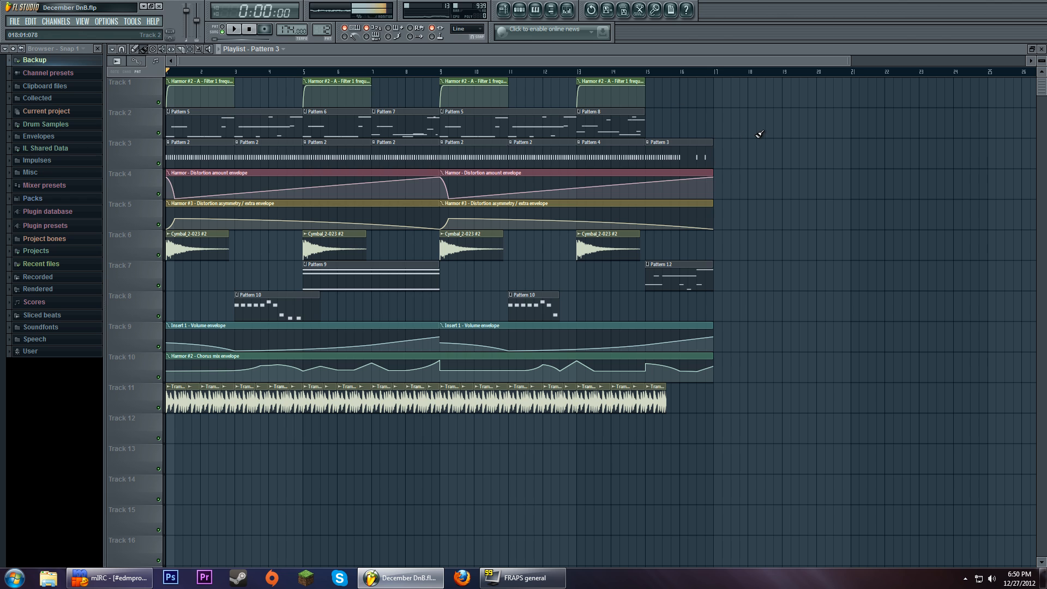
drag(697, 267, 676, 123)
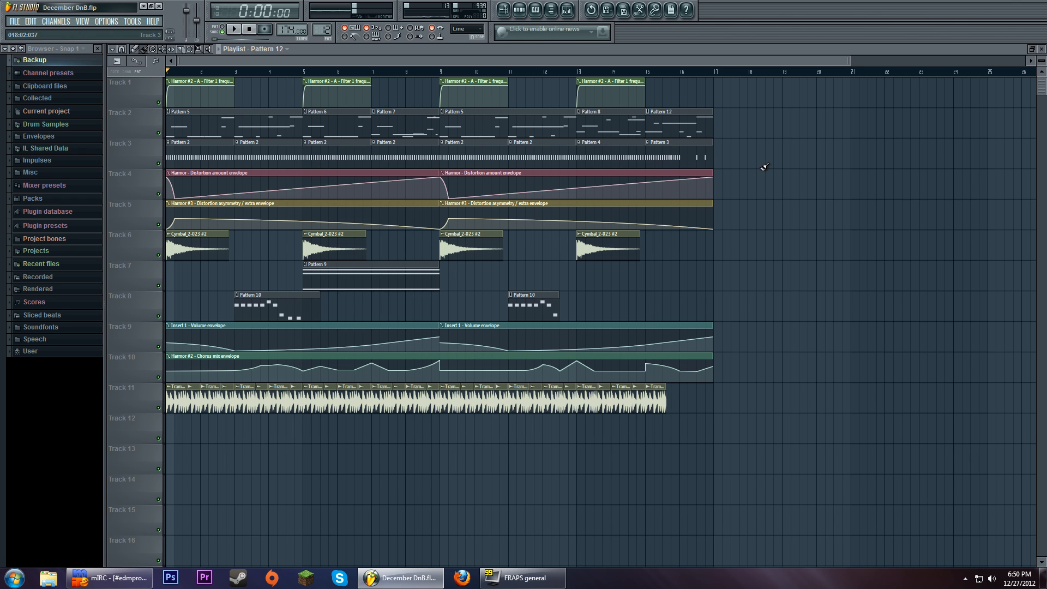